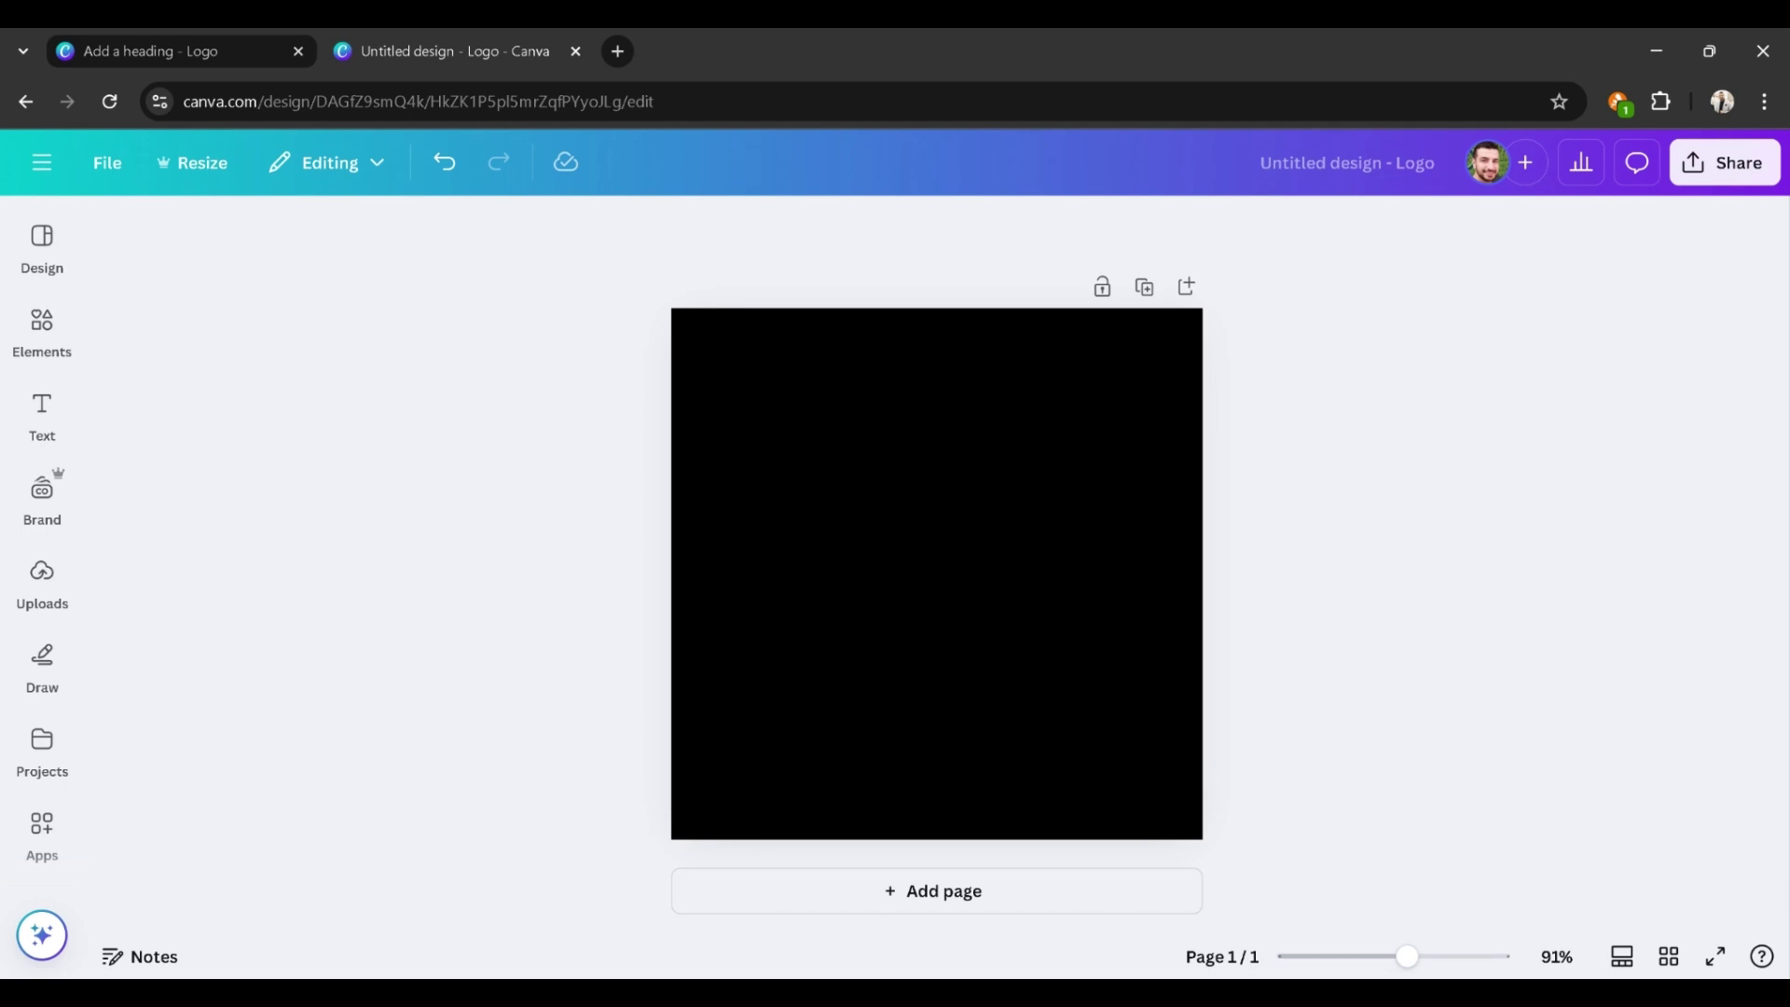
Step: Add a heading text box to the middle of the black page and replace its text with "G"
left_click(41, 412)
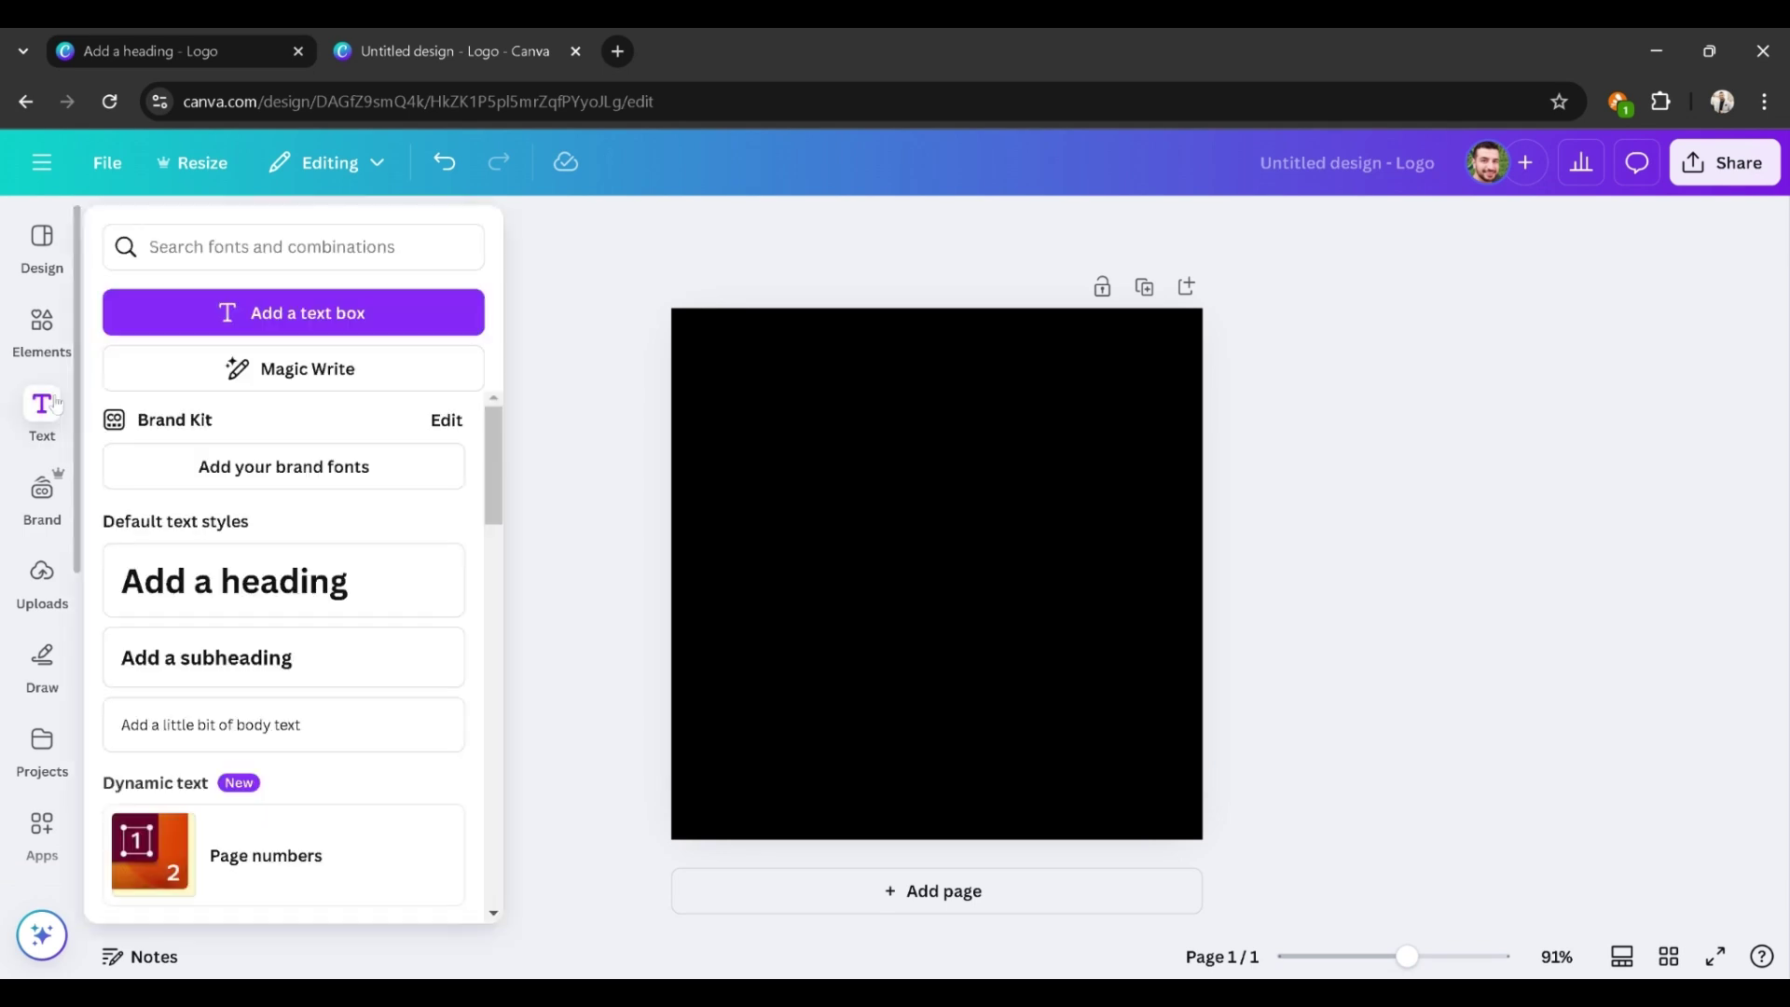
left_click_drag(216, 597, 921, 596)
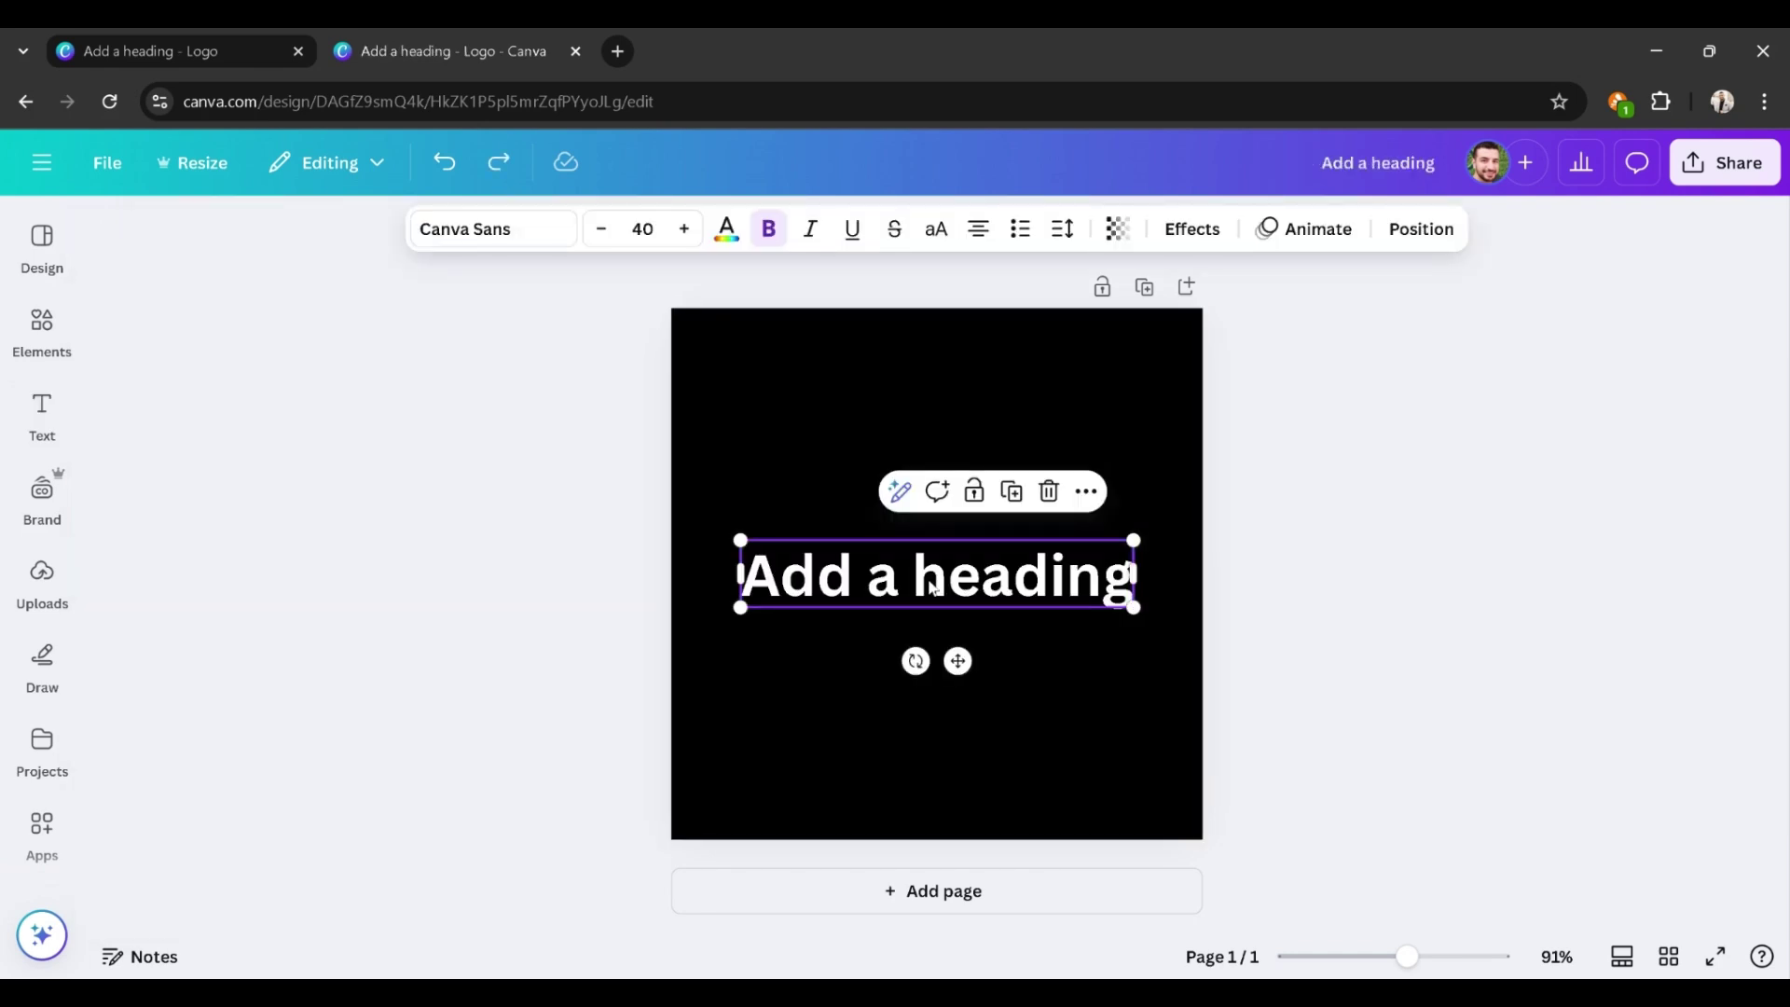
left_click(932, 587)
key("ctrl+a")
type("G")
left_click(967, 597)
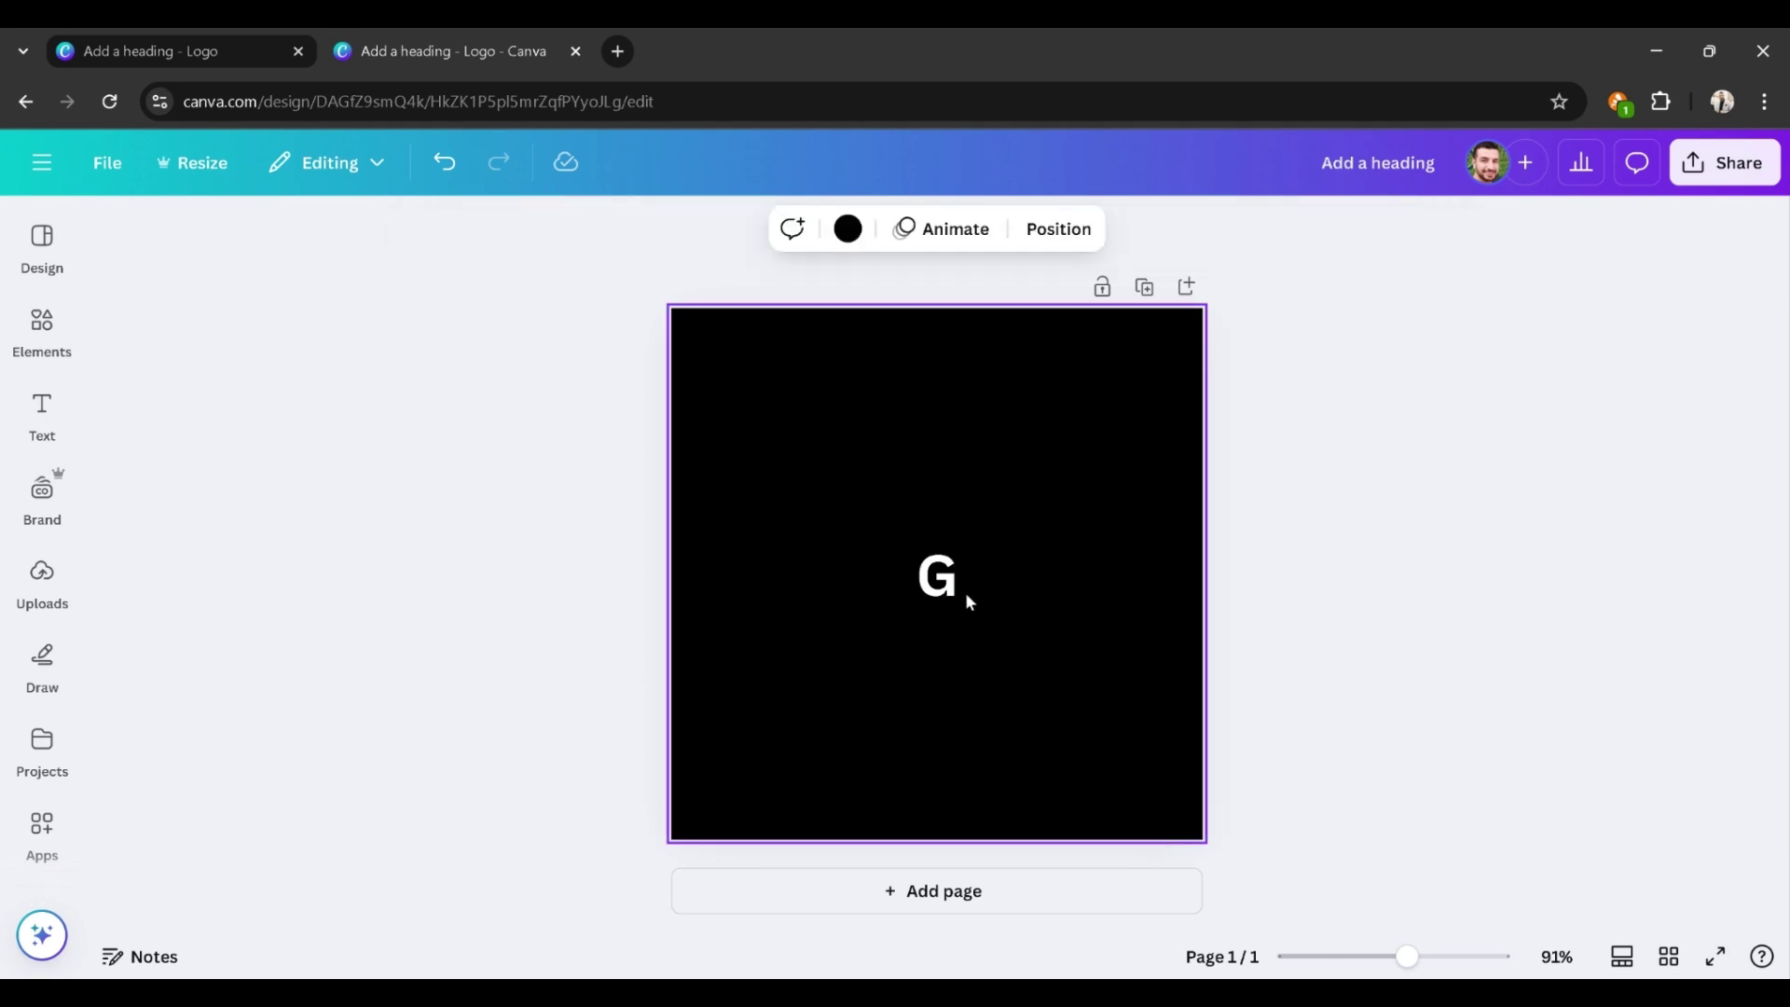
Step: Duplicate the letter G just to its right and change the copy's text to "X"
left_click_drag(950, 588, 1009, 585)
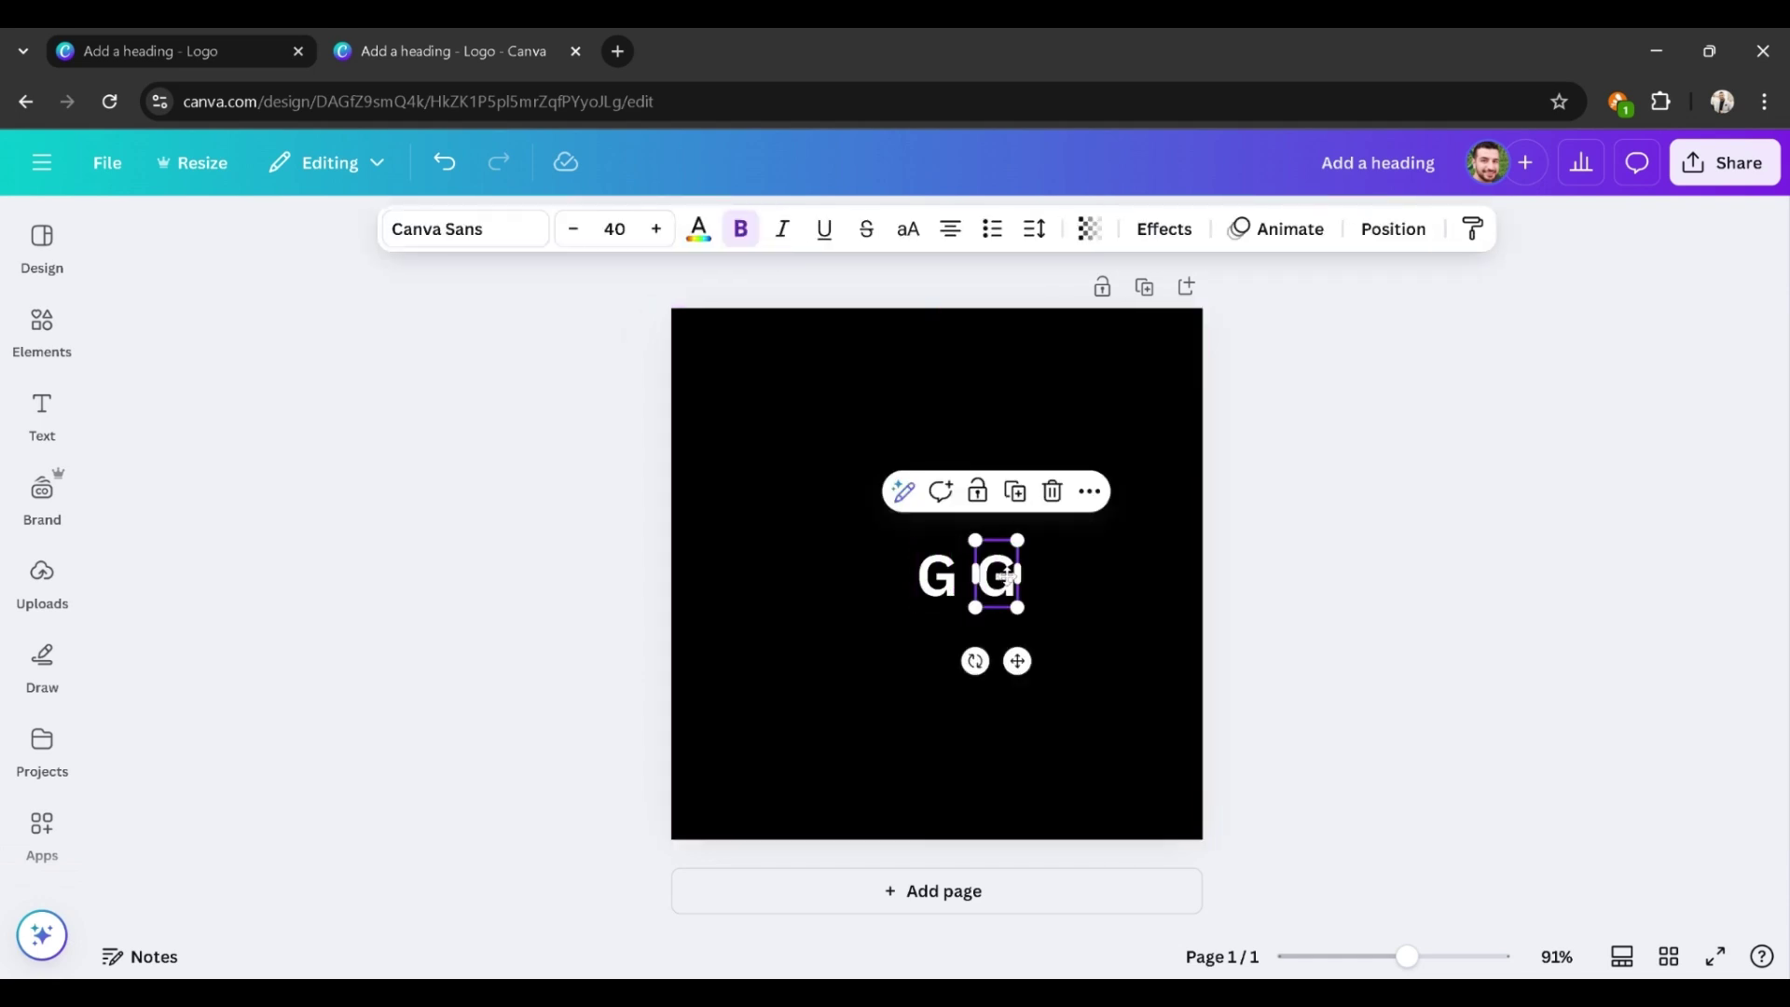
double_click(1008, 586)
type("X")
left_click(1111, 560)
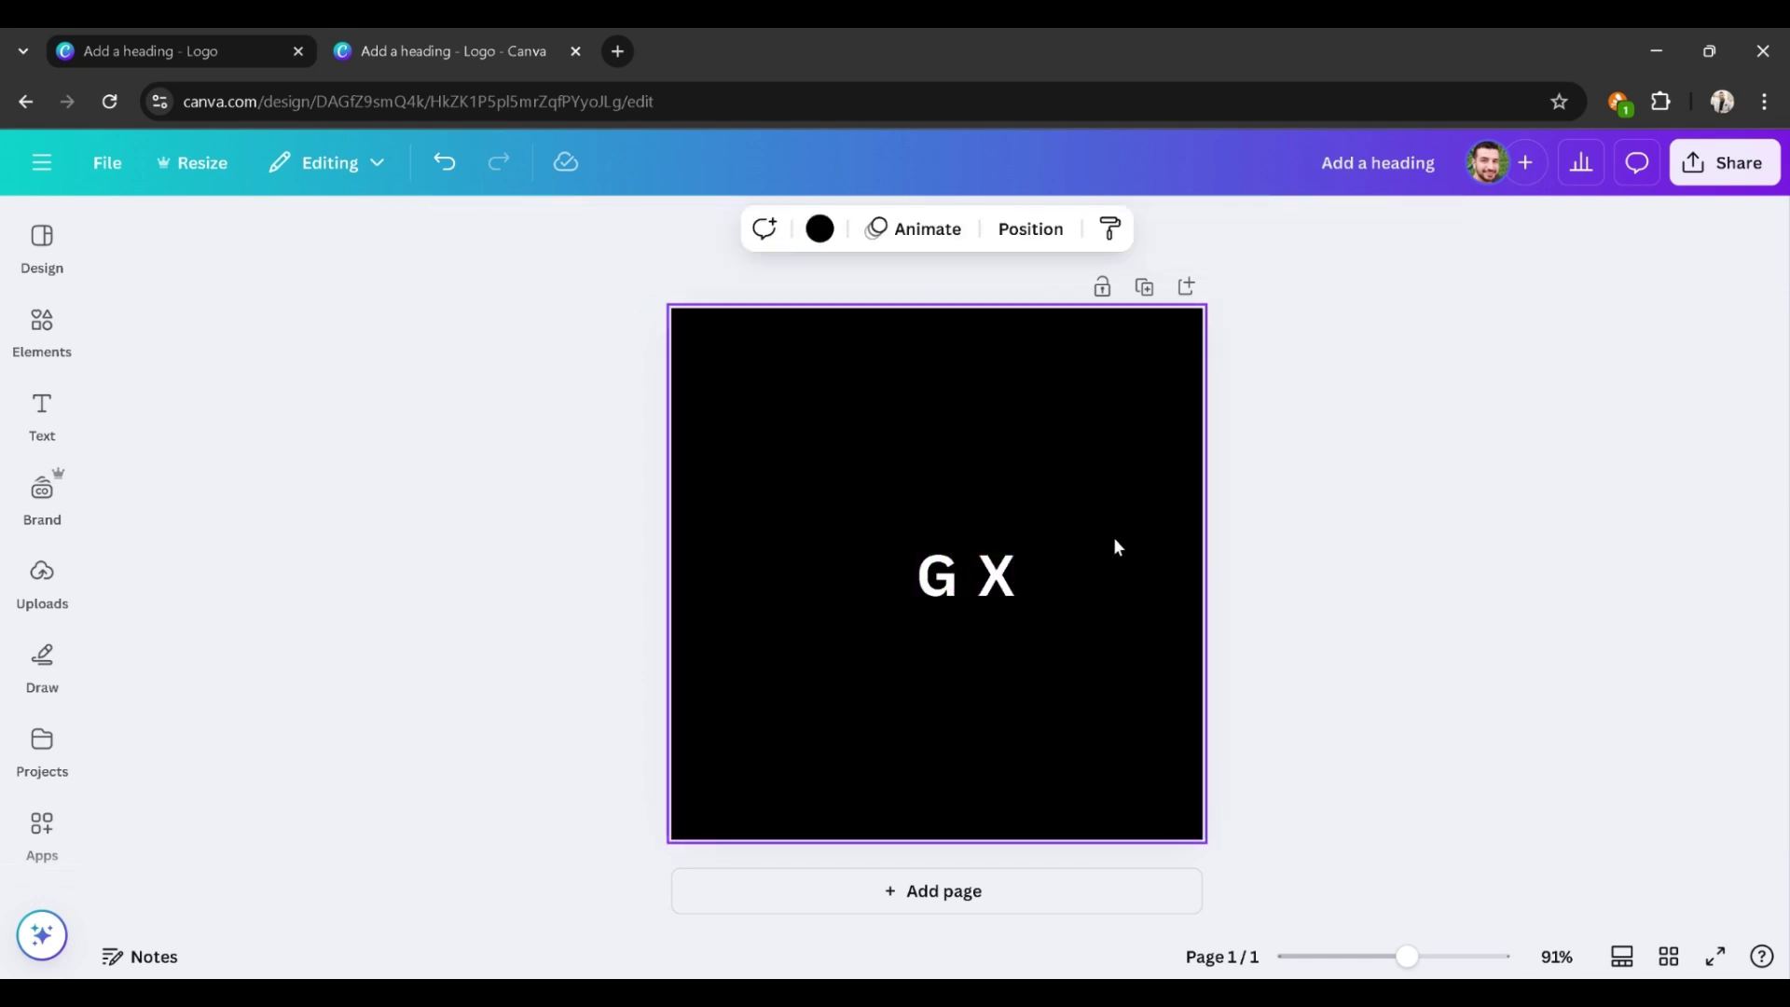
Step: Change the font of both letters, G and X, to Sifonn
left_click_drag(1115, 543, 866, 634)
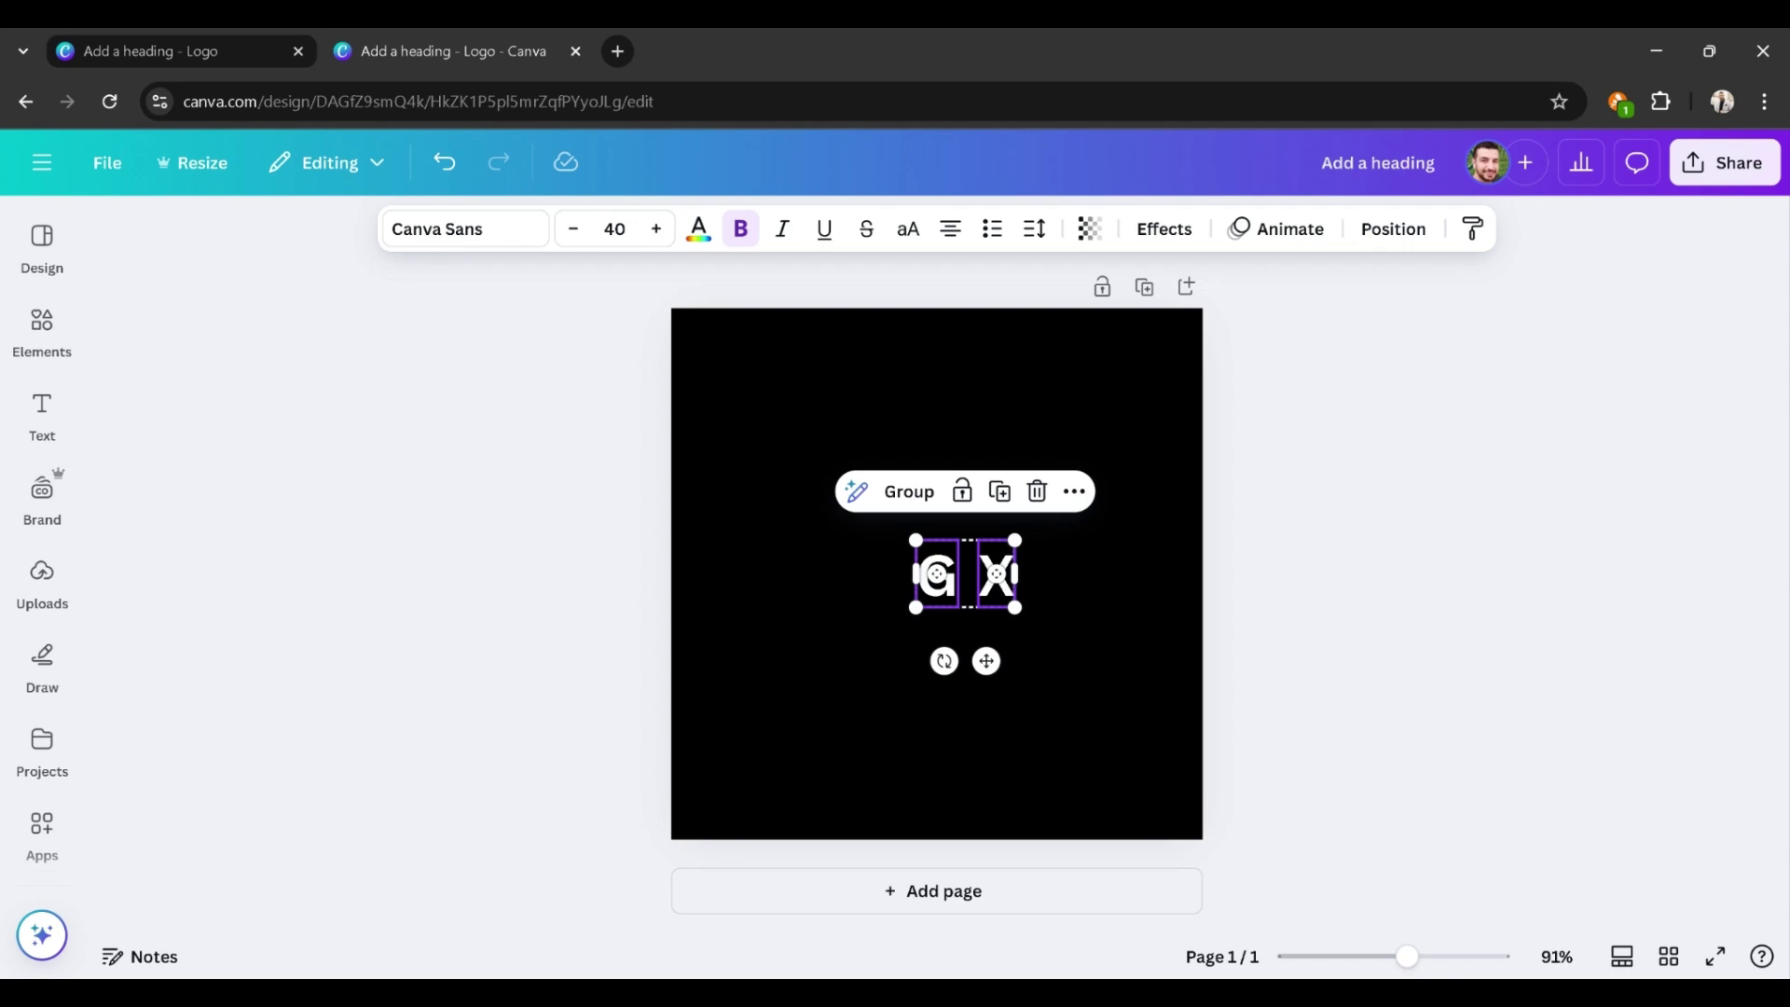
left_click(515, 242)
type("SIFON")
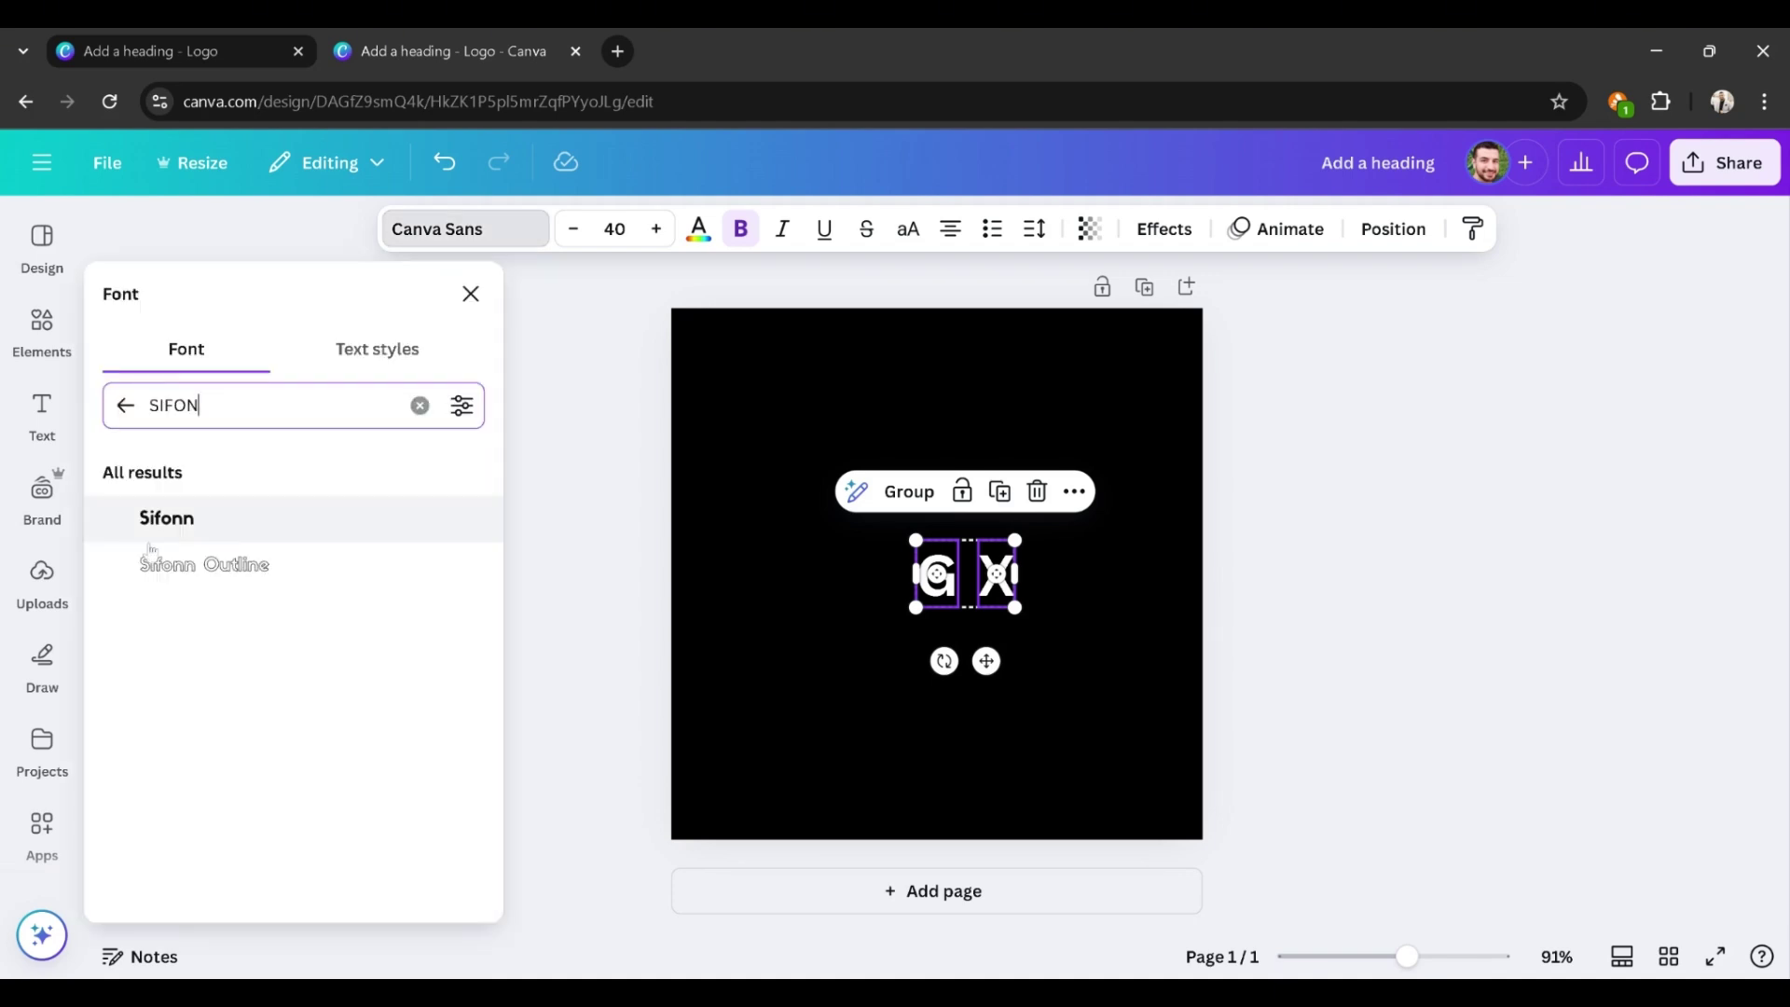
left_click(181, 528)
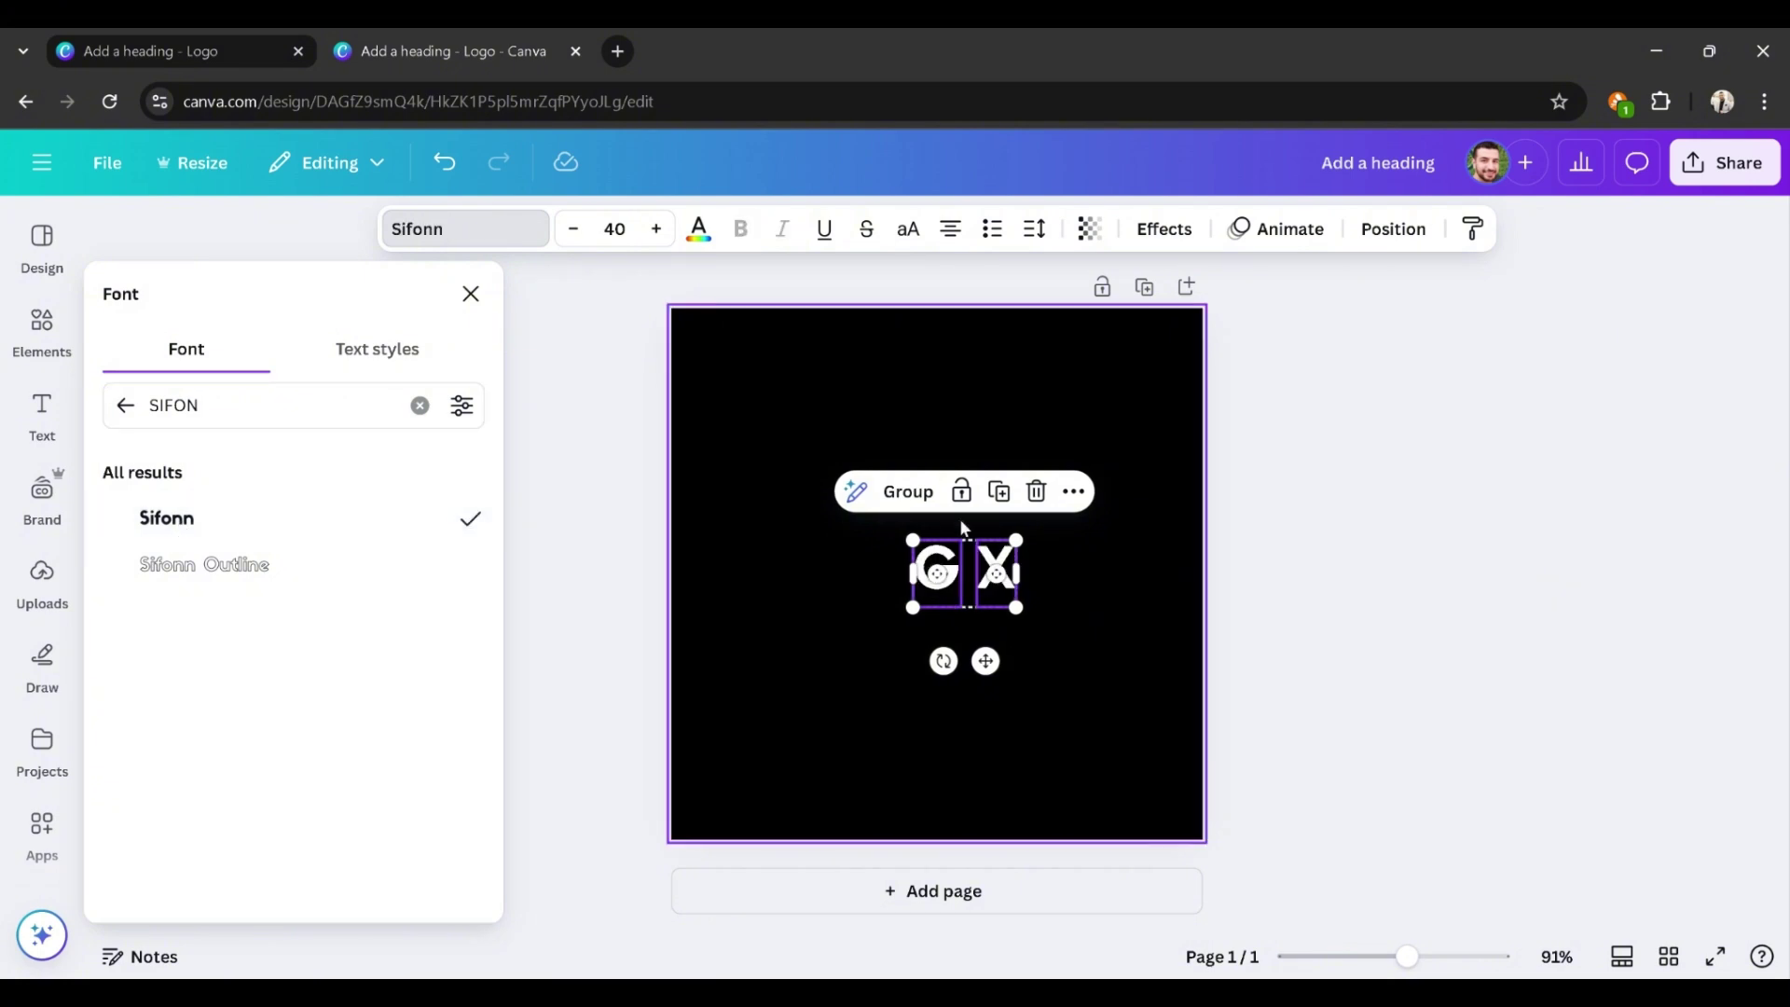
Step: Enlarge both letters and set their font size to 75
left_click_drag(1020, 535, 1055, 515)
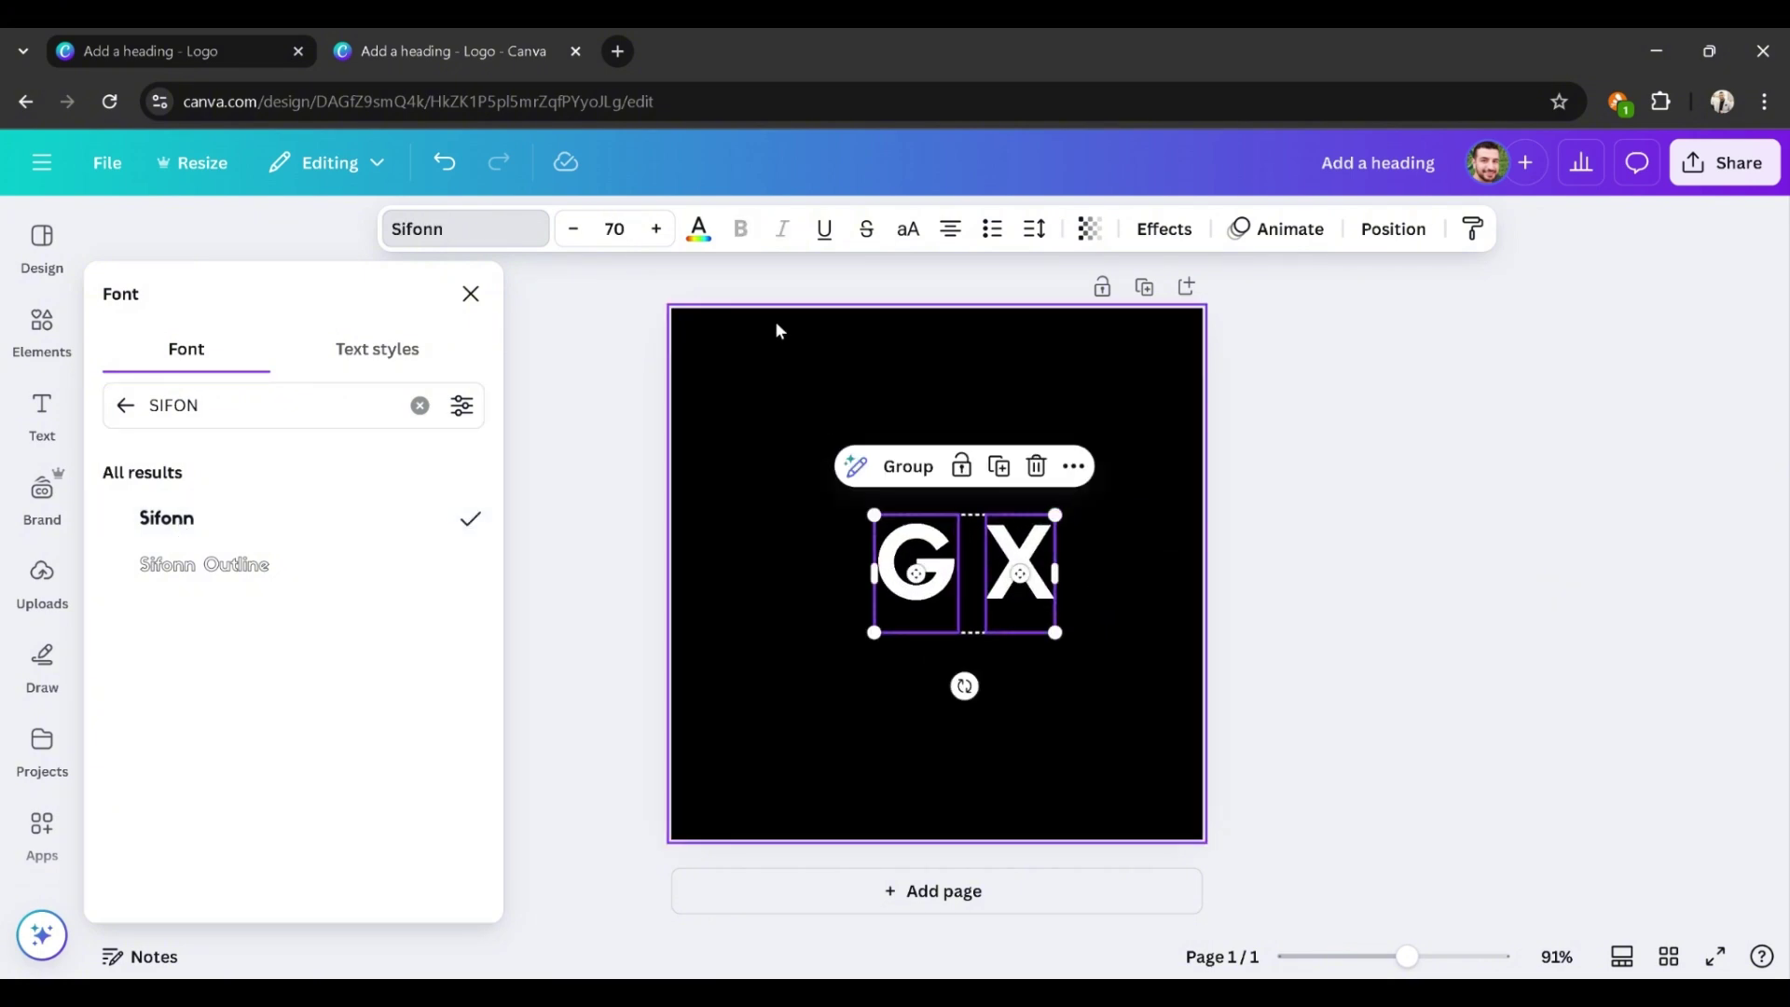
left_click(615, 229)
type("7")
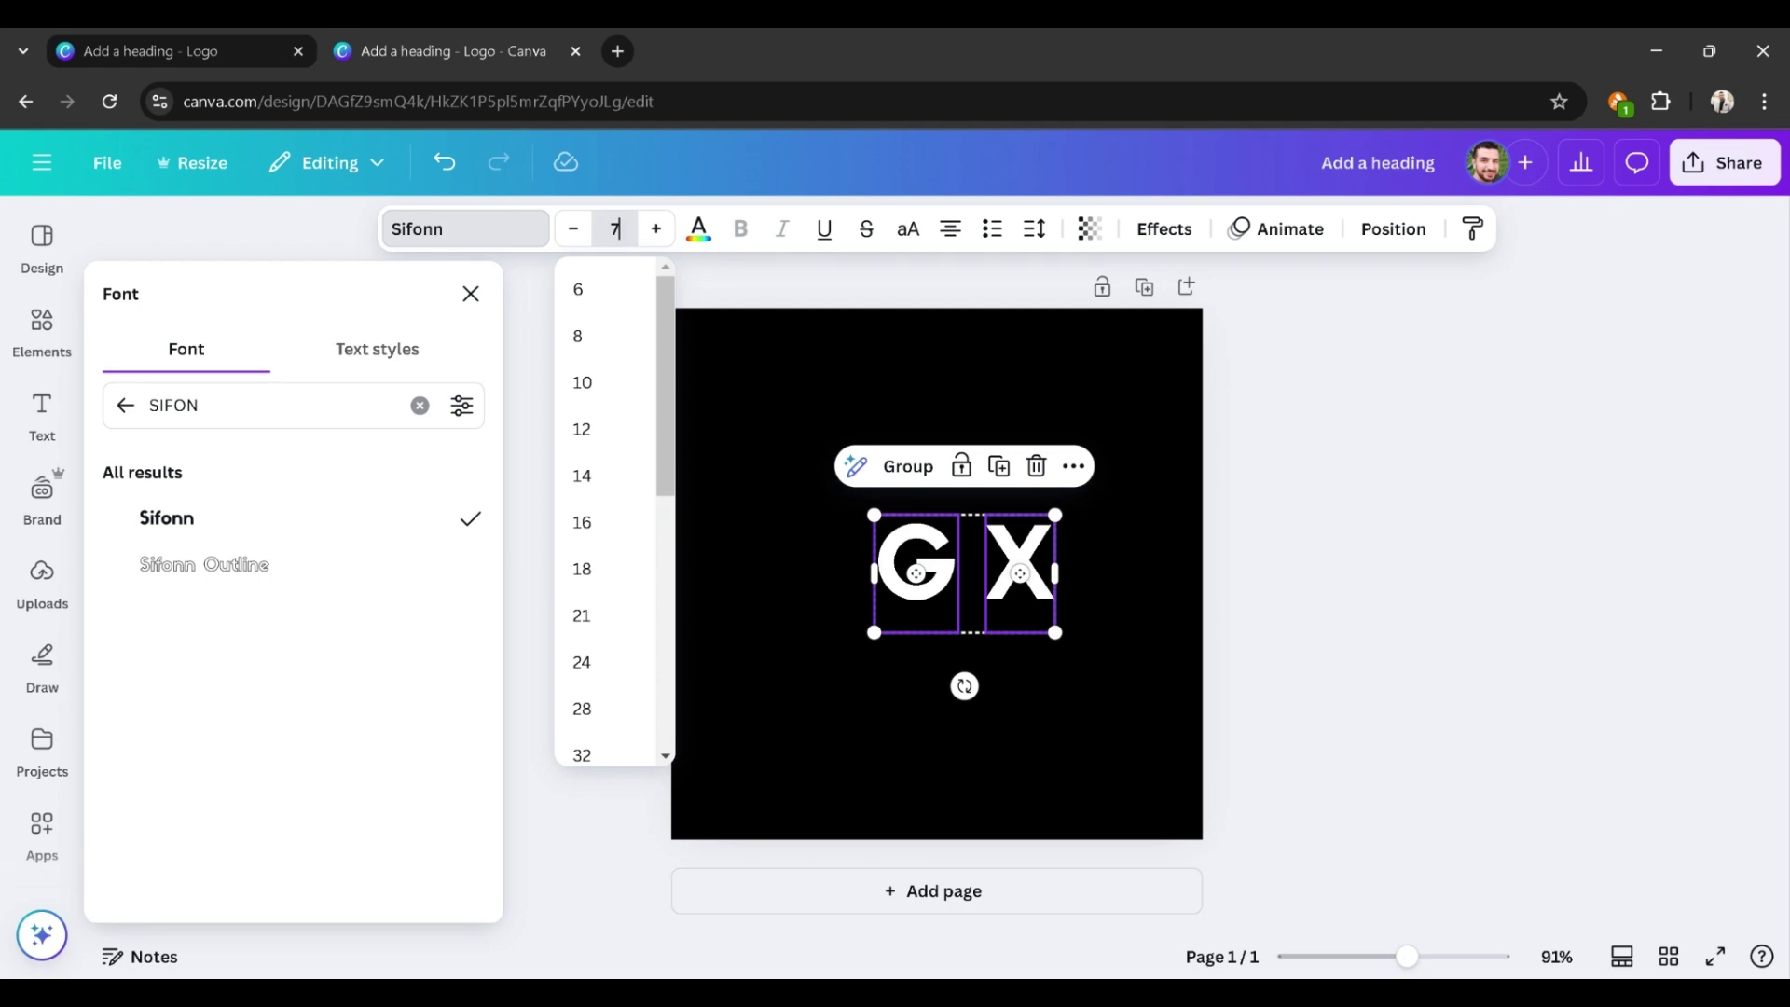
type("5")
key("Return")
Step: Move the X up against the G and center the two letters together on the page
left_click(1020, 570)
left_click_drag(1020, 571, 991, 572)
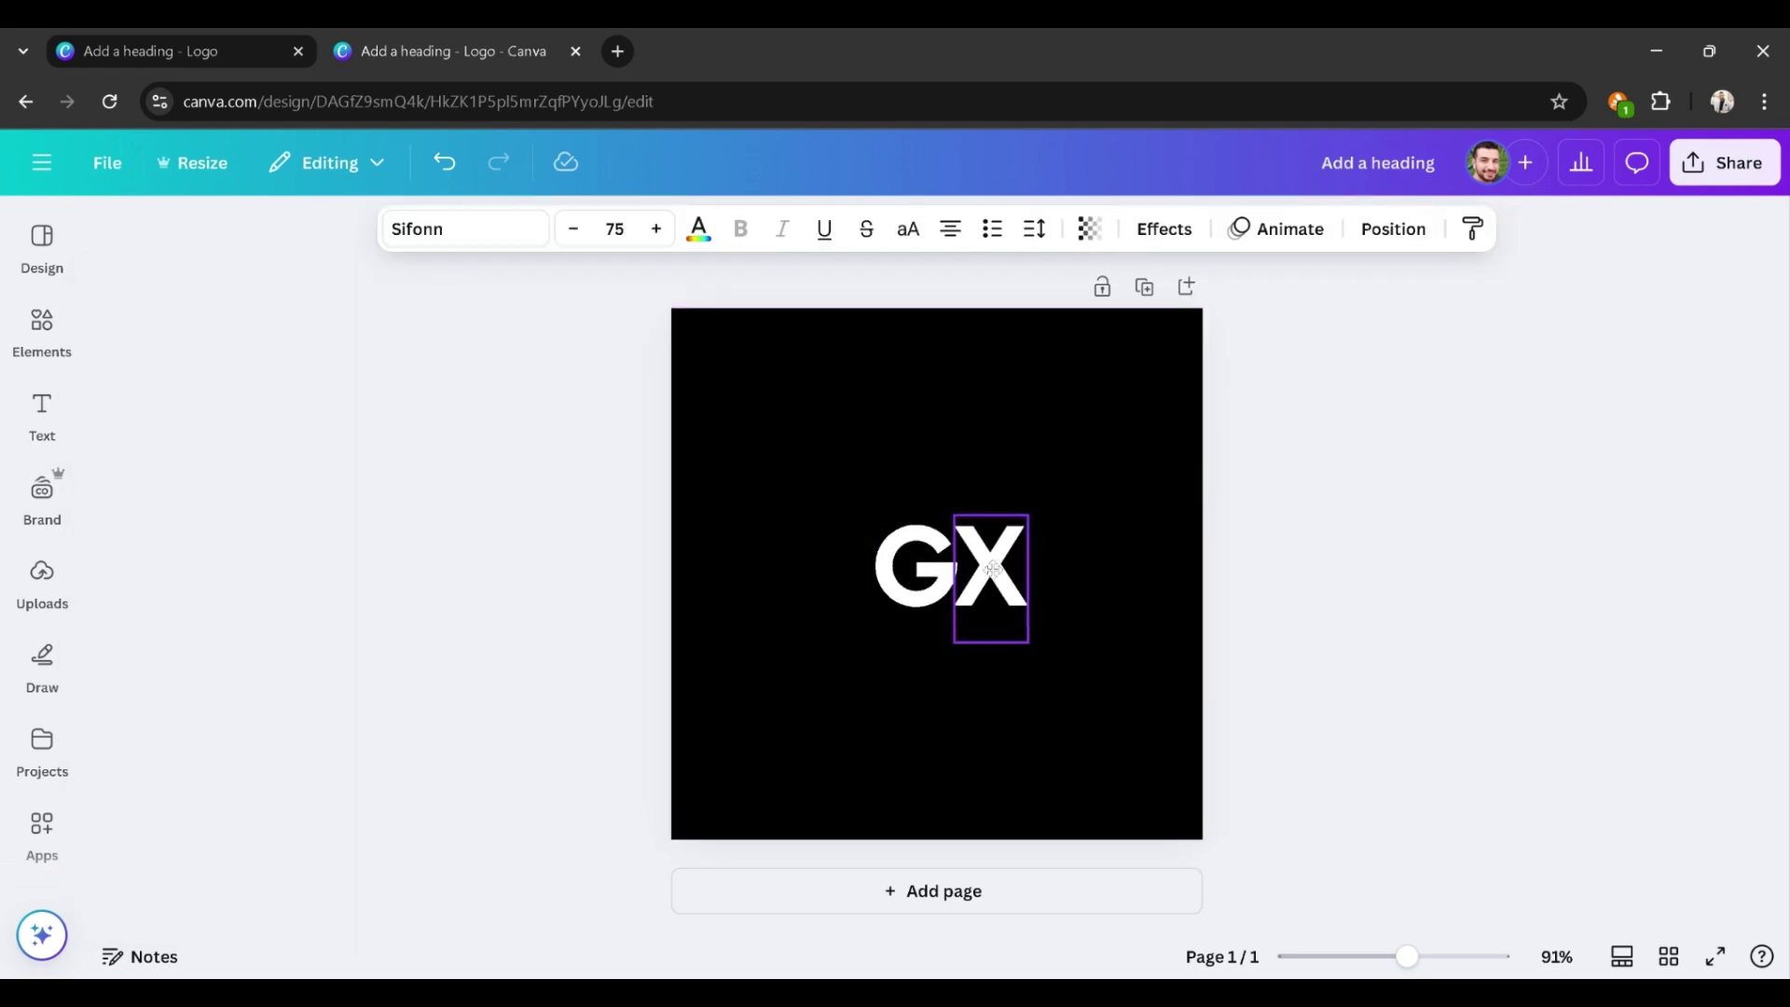
left_click(1101, 568)
left_click_drag(1087, 536, 936, 579)
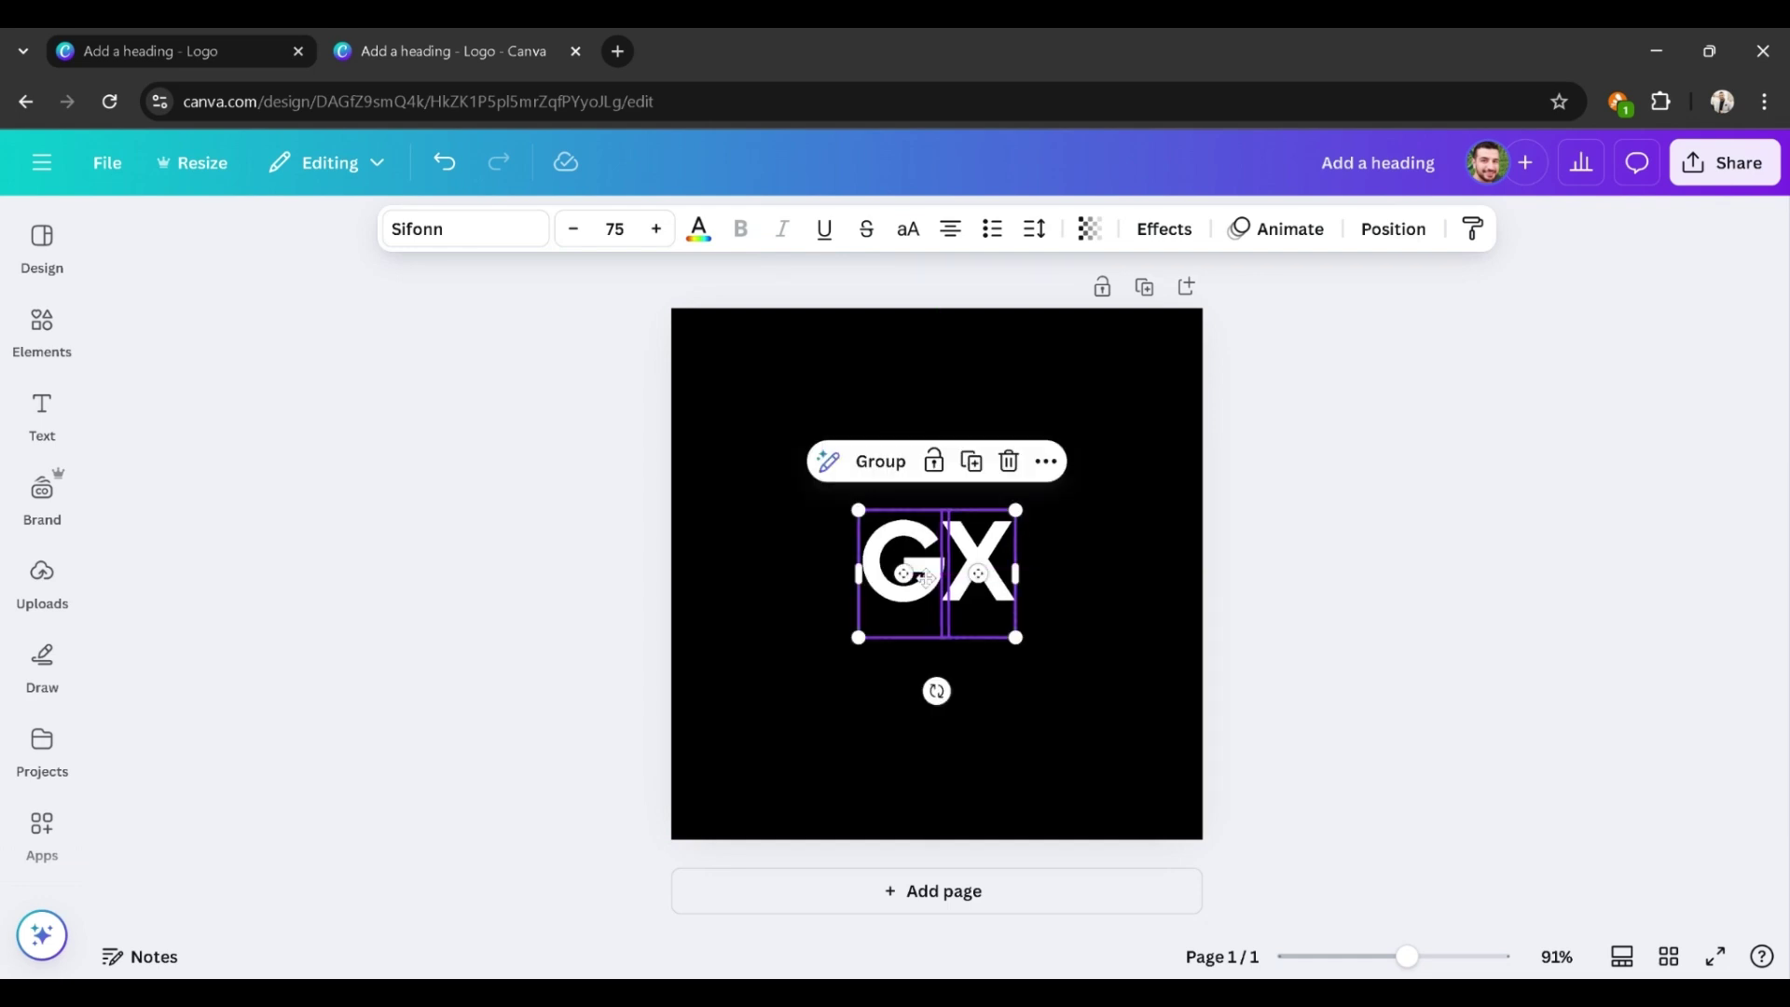
left_click(1098, 460)
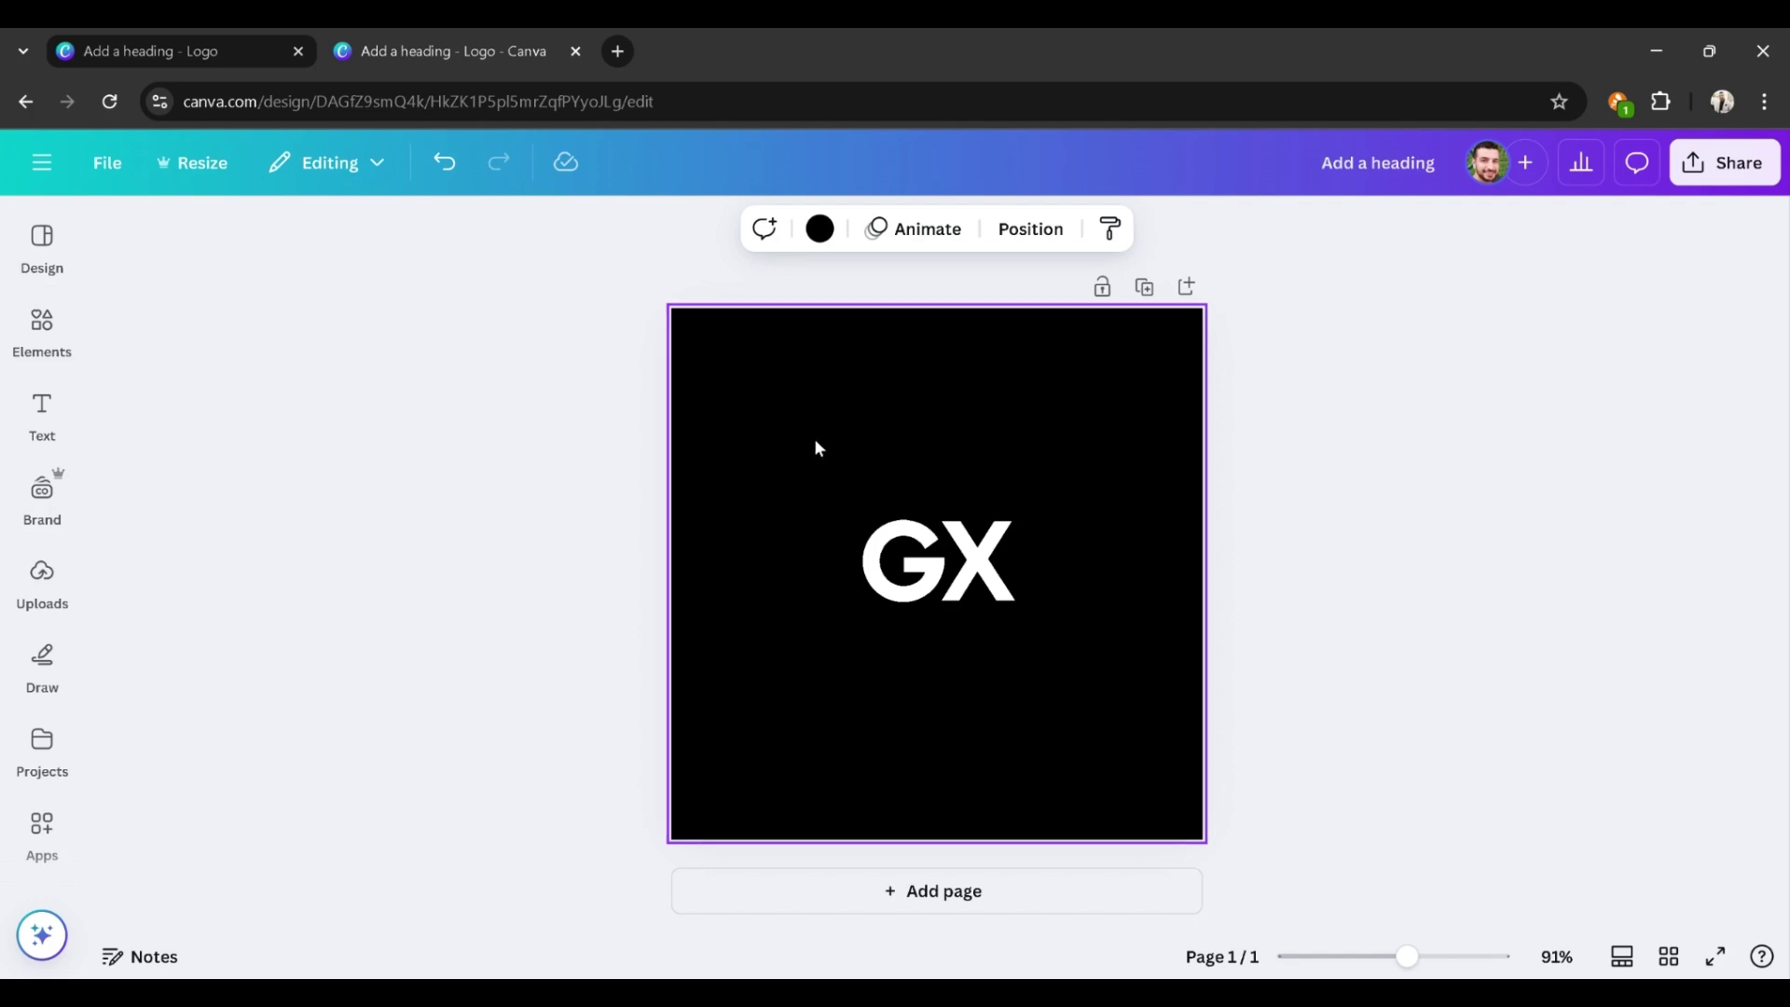
Step: Insert a plain square from the full set of basic shapes
left_click(58, 323)
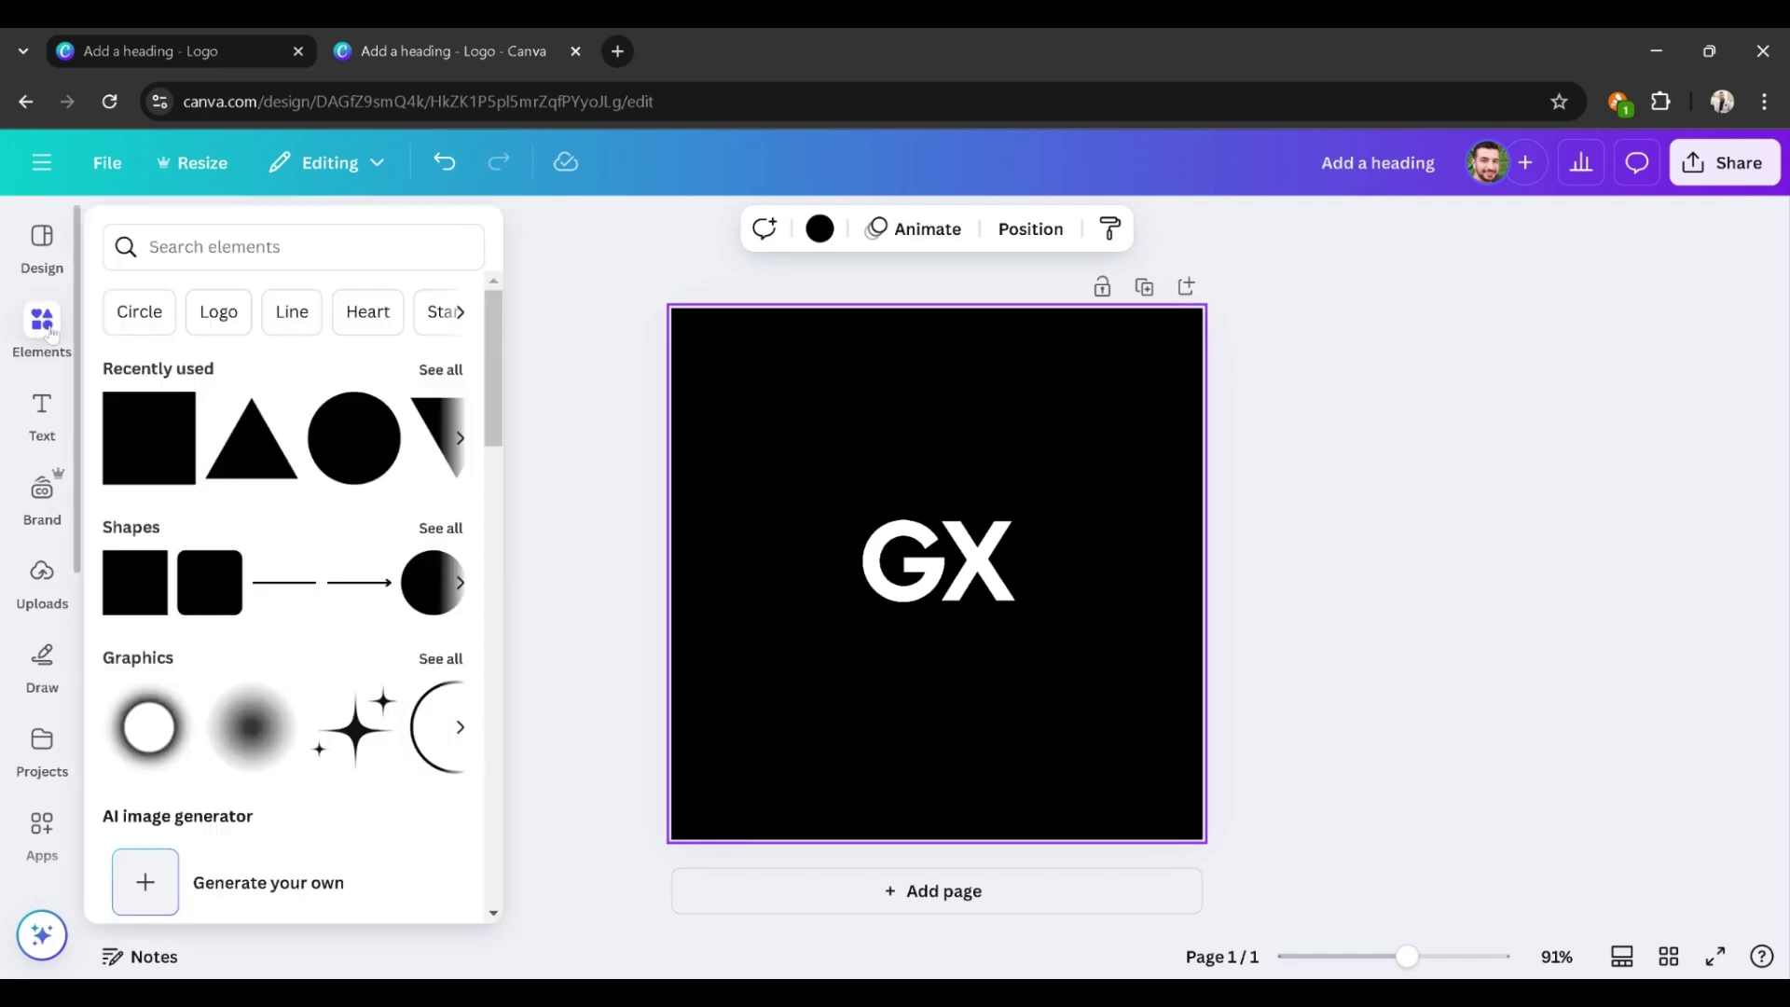
left_click(448, 531)
scroll(161, 646, "down", 2)
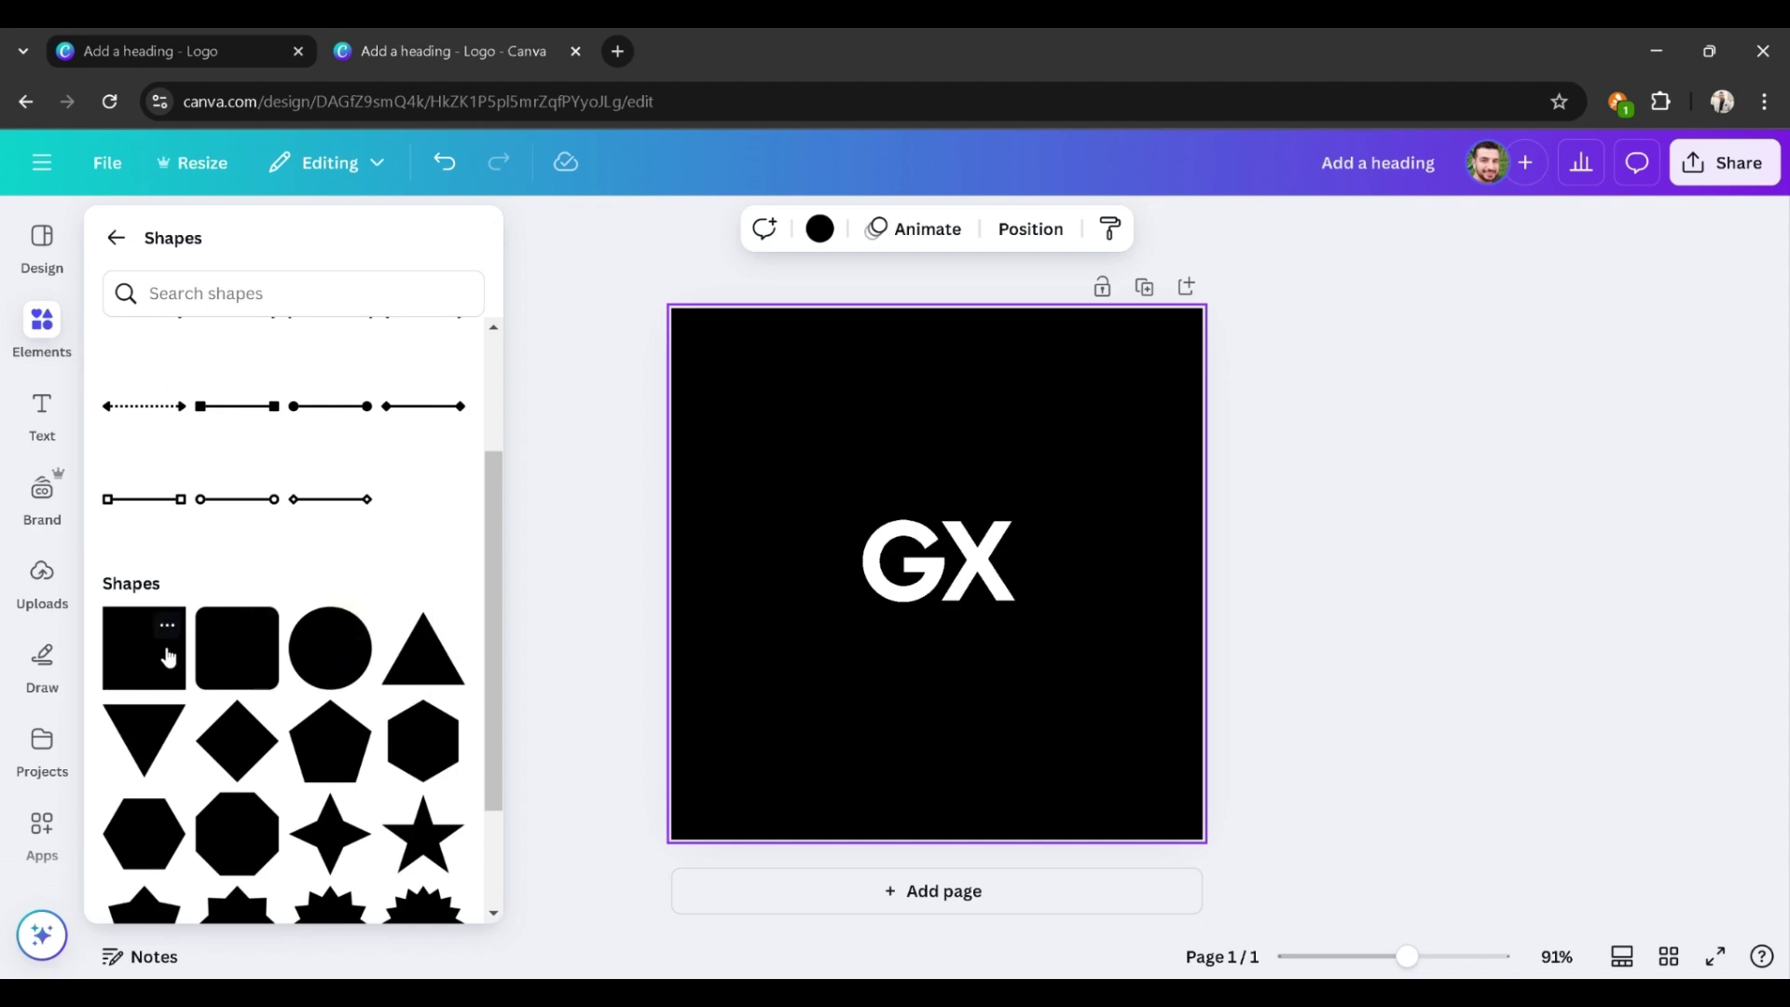
left_click(814, 730)
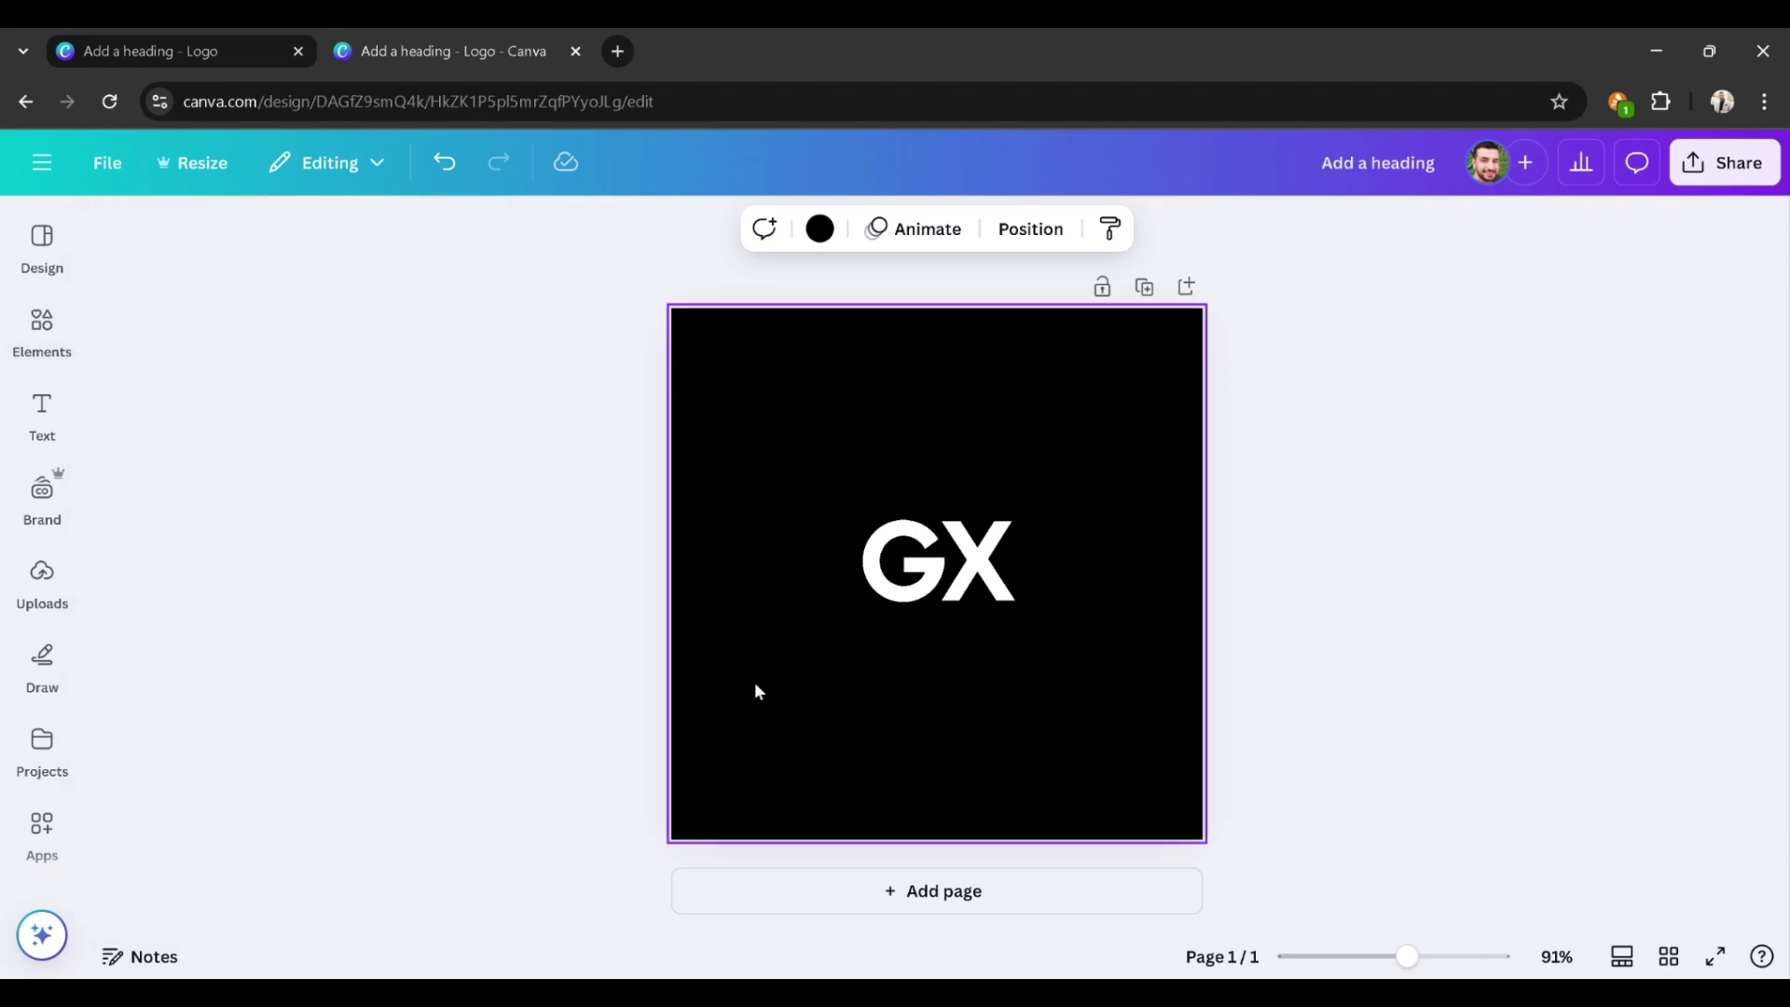
left_click(42, 326)
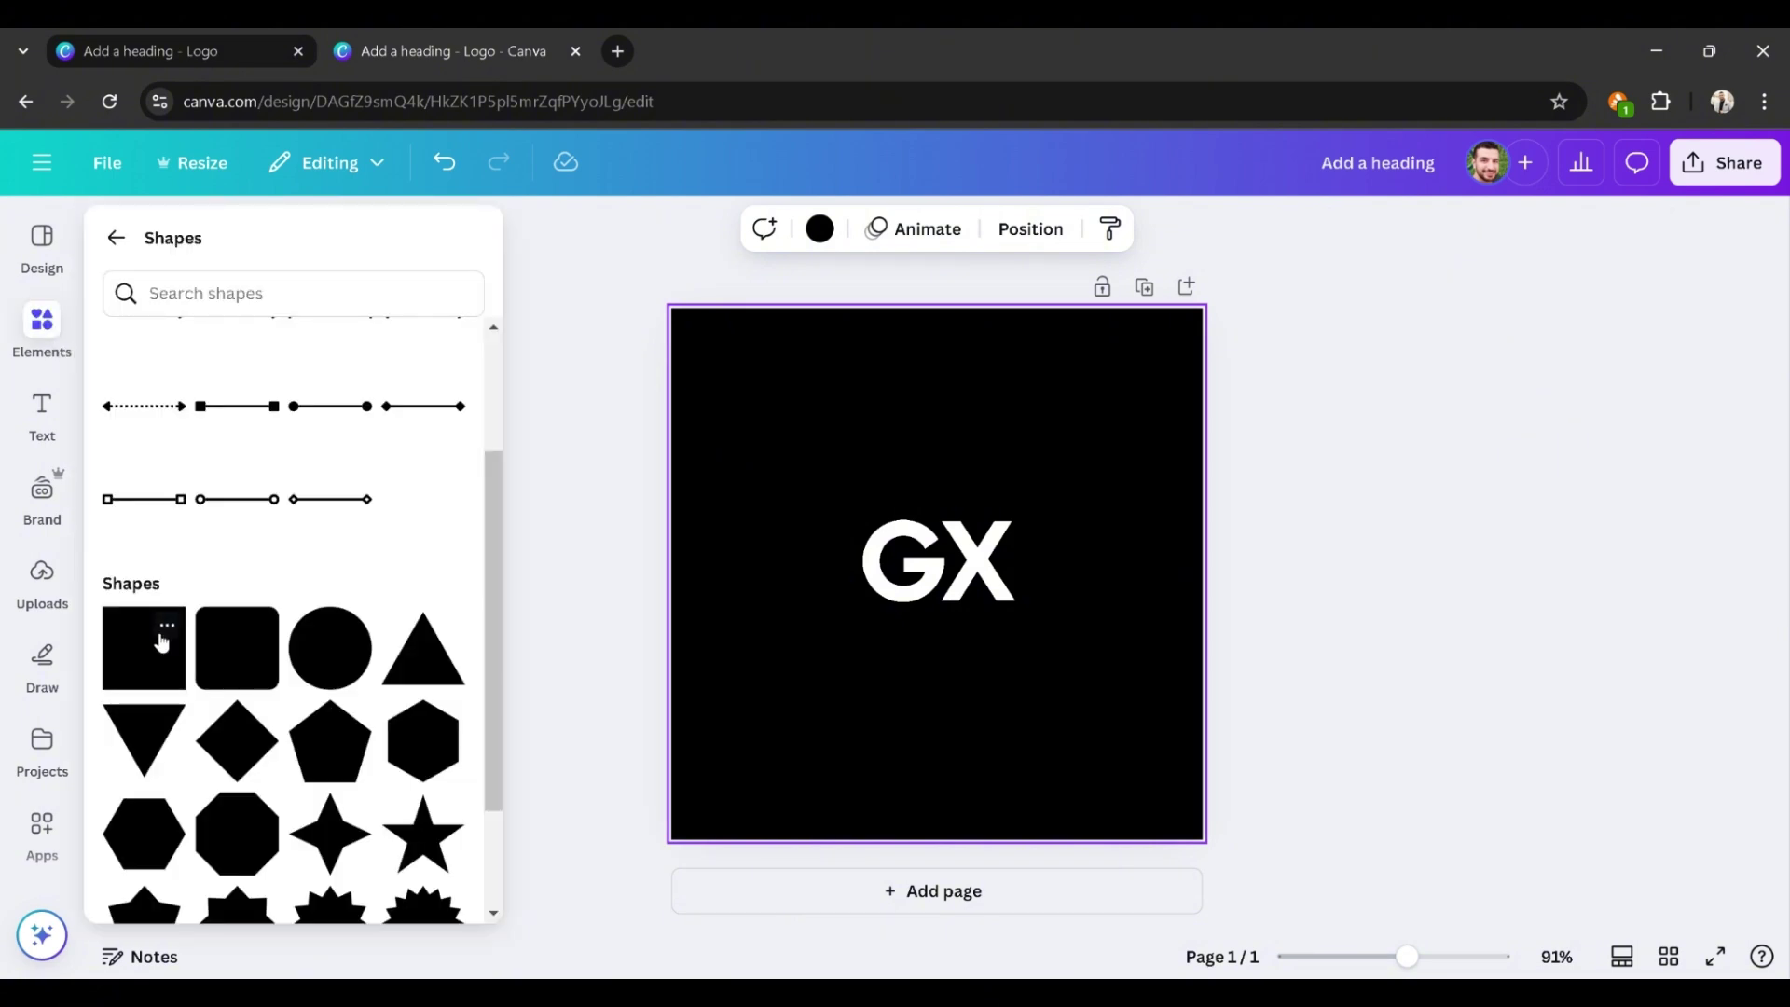
left_click(145, 658)
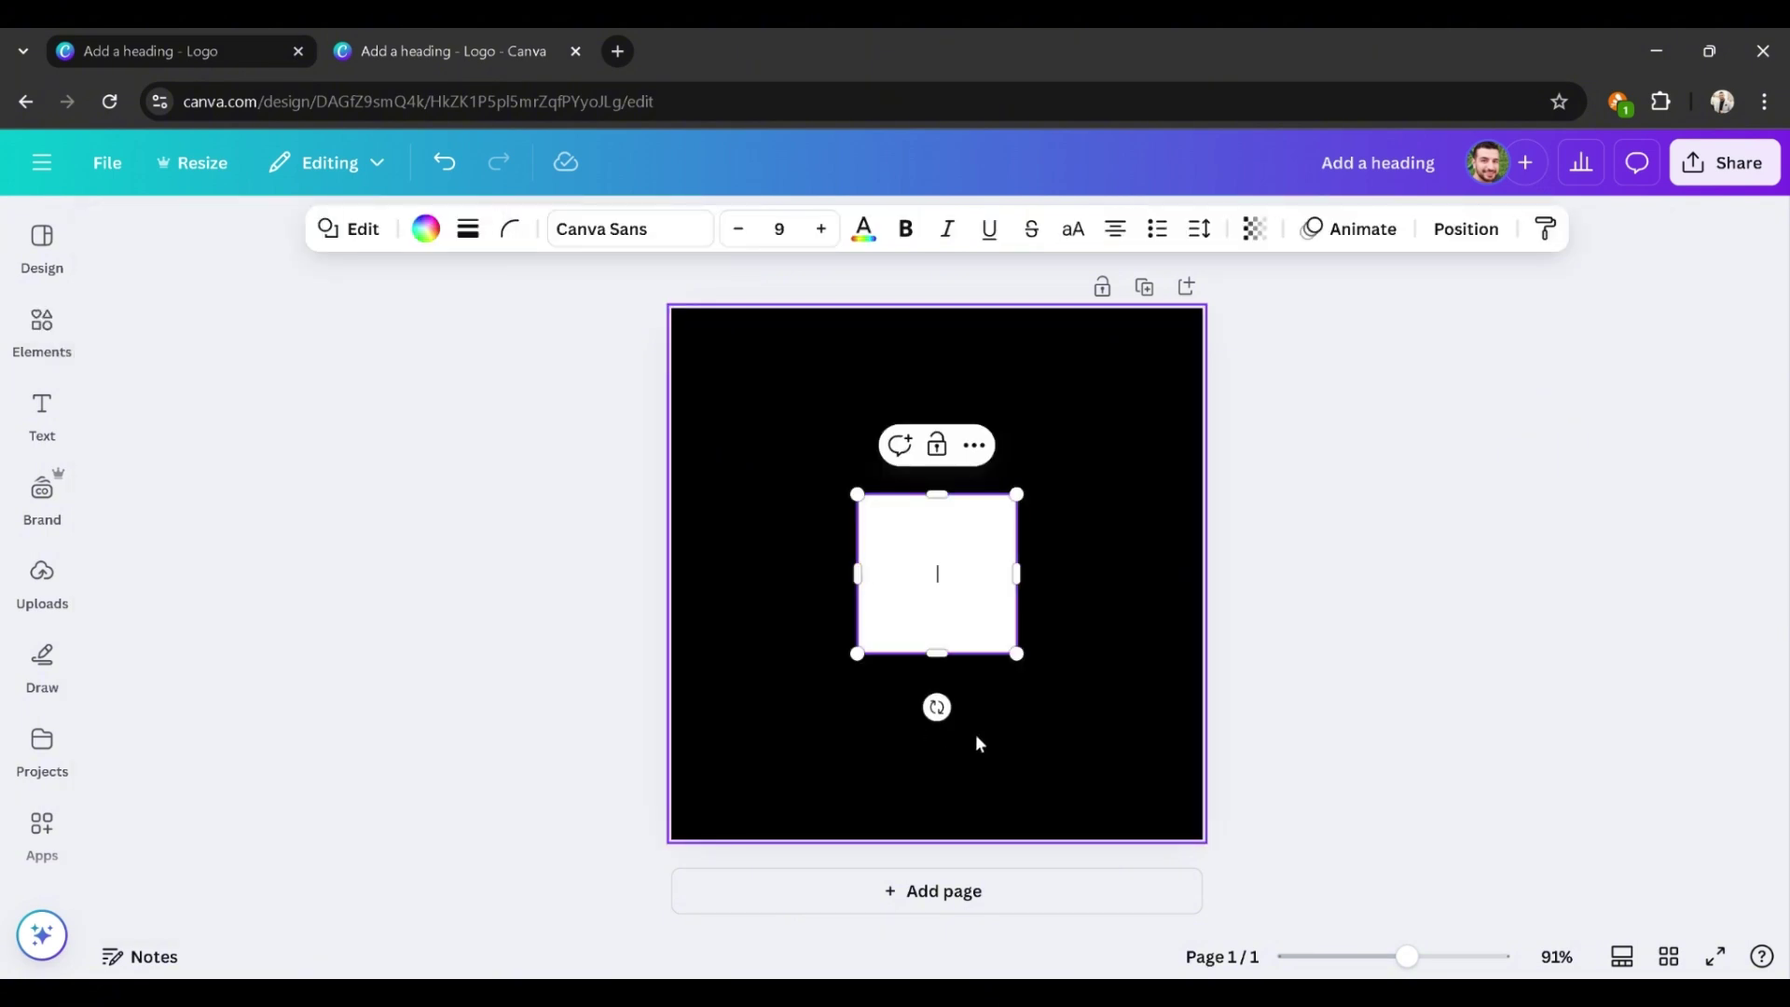
Step: Bring the square to the top of the layer order and move it below the letter G
left_click(1389, 231)
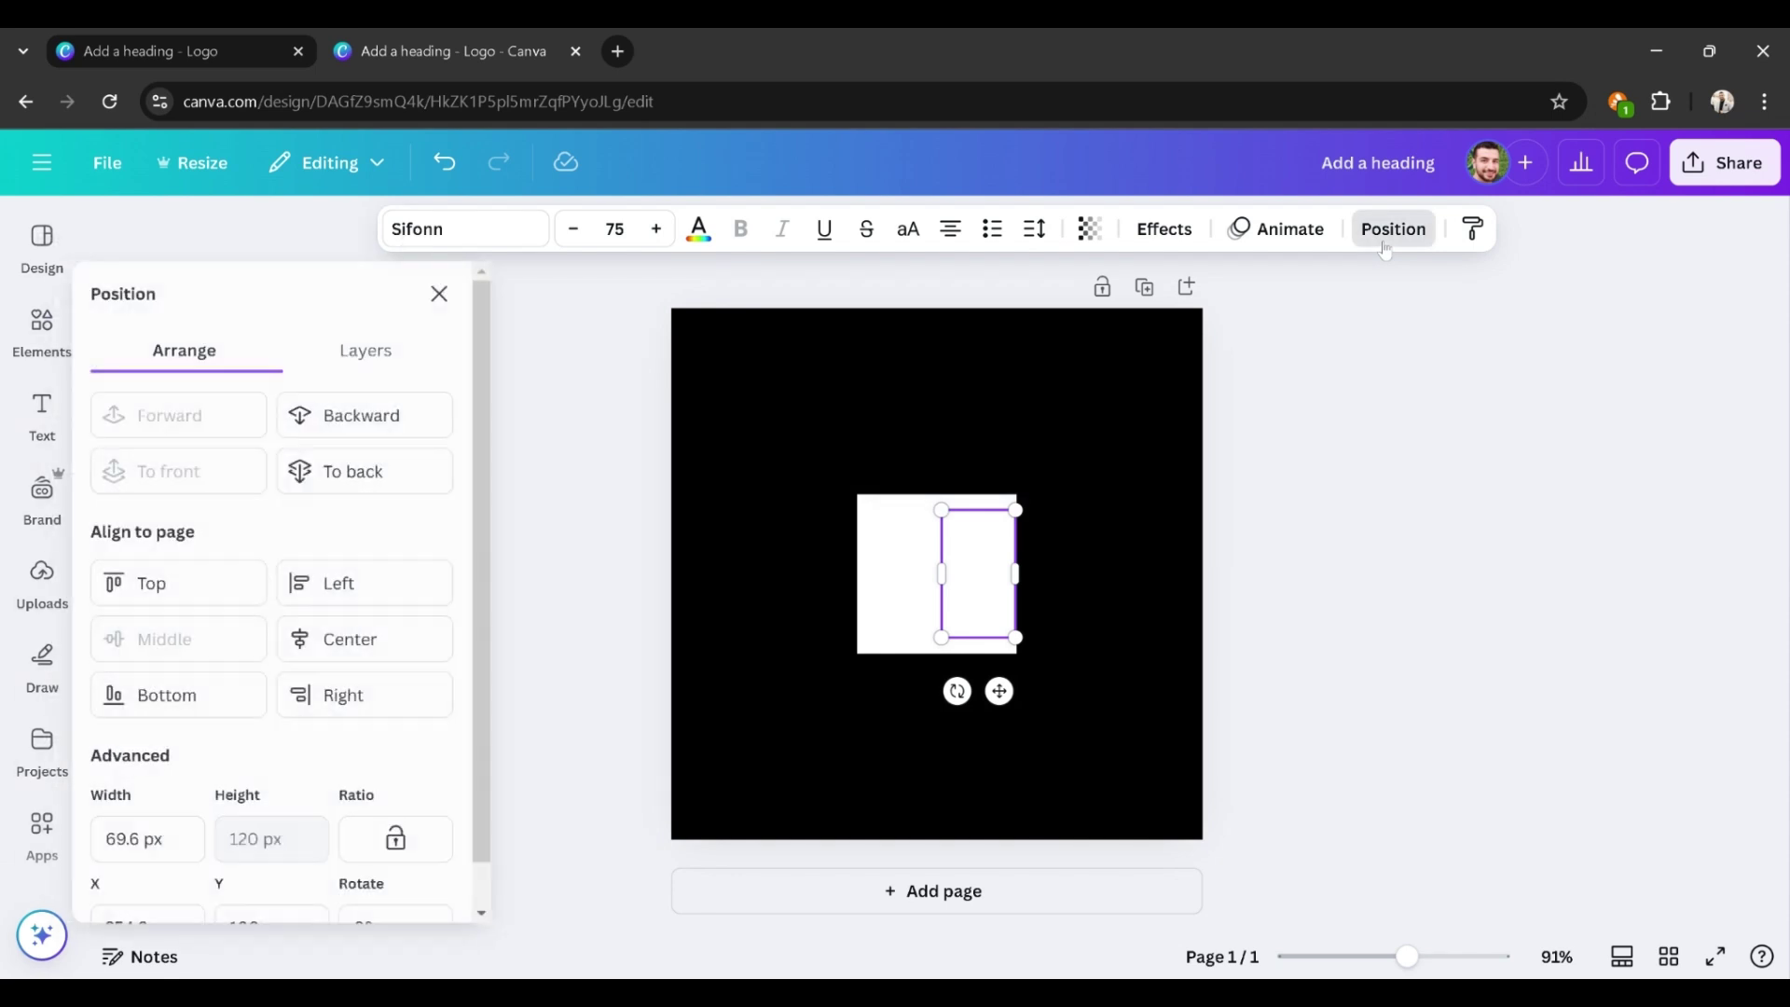
left_click(370, 371)
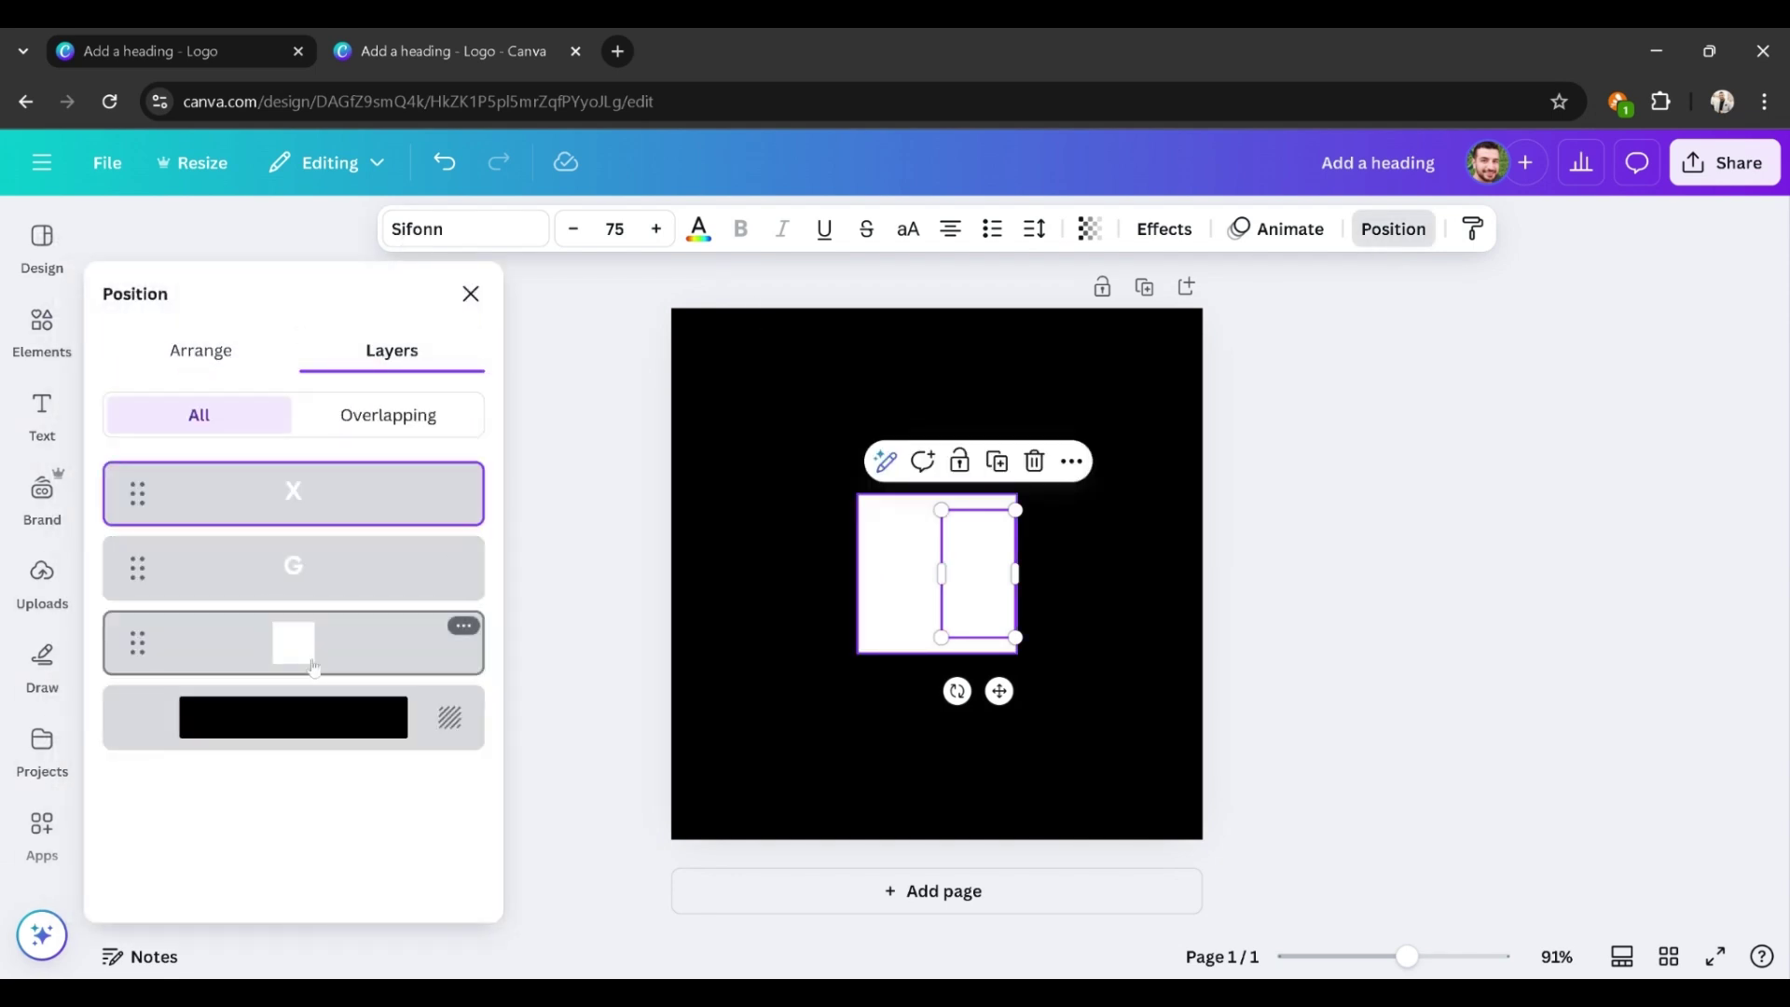
left_click_drag(345, 647, 344, 471)
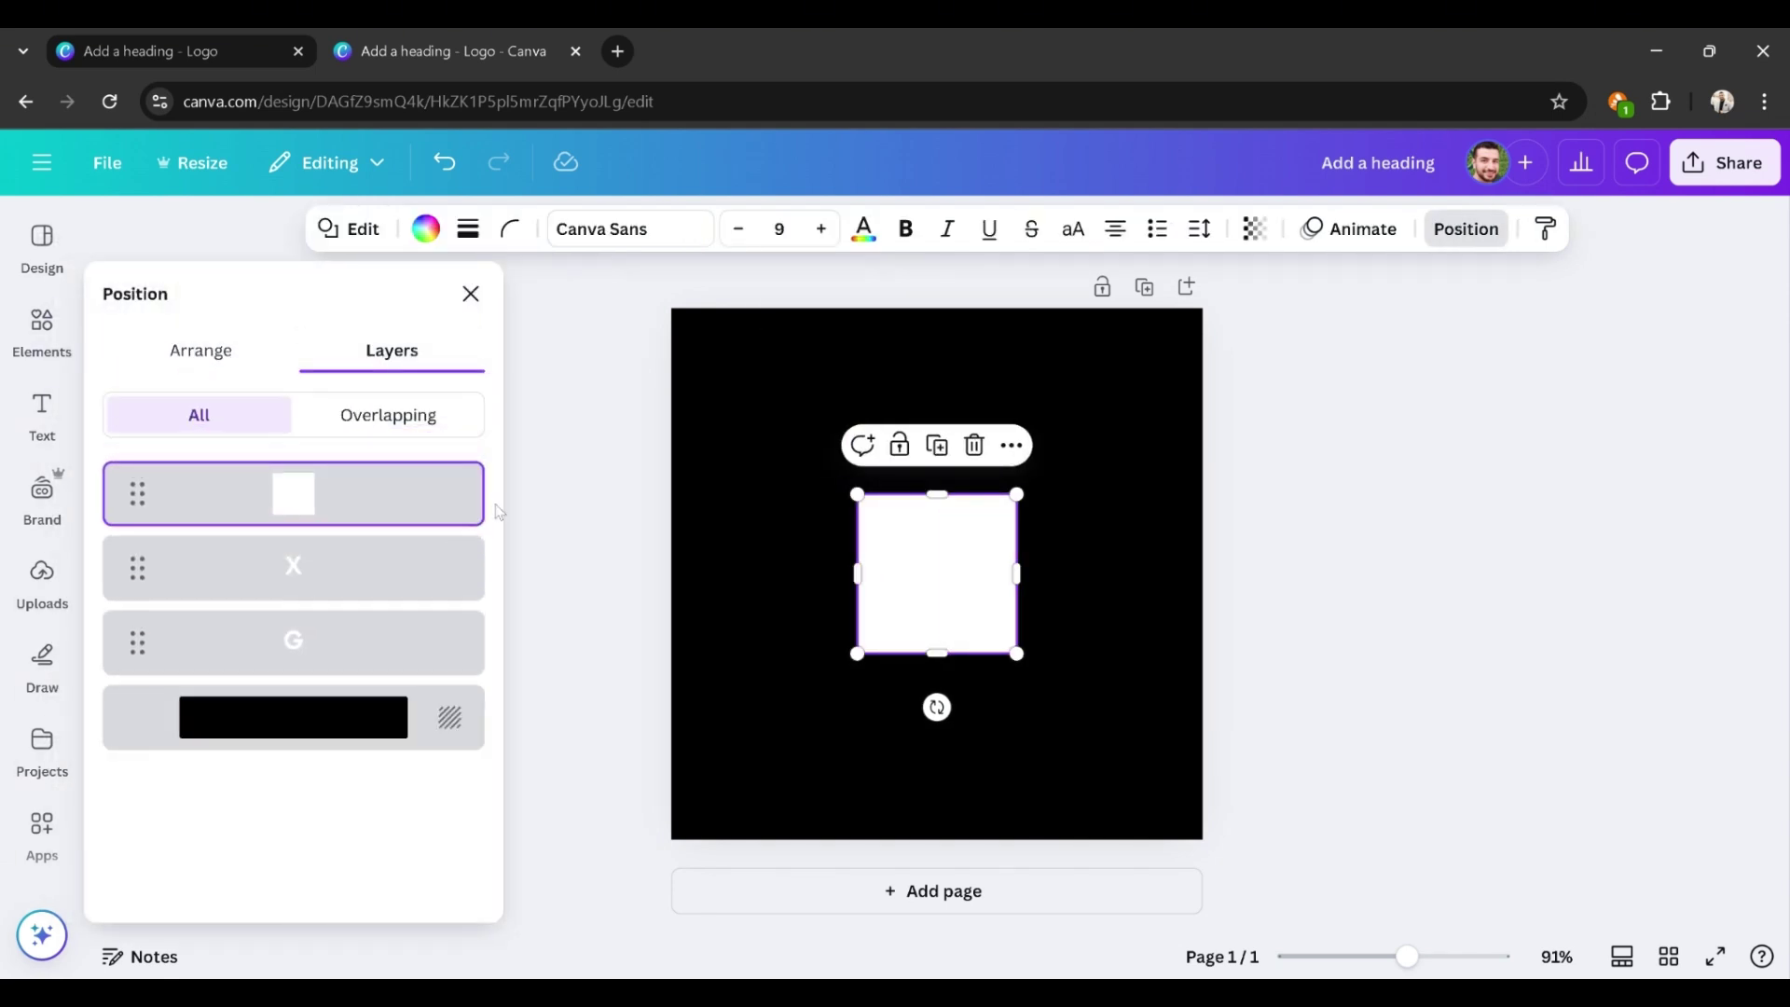
left_click_drag(970, 561, 855, 711)
Step: Fill the square with solid red, shrink it and place it near the page's lower-left area
left_click(426, 229)
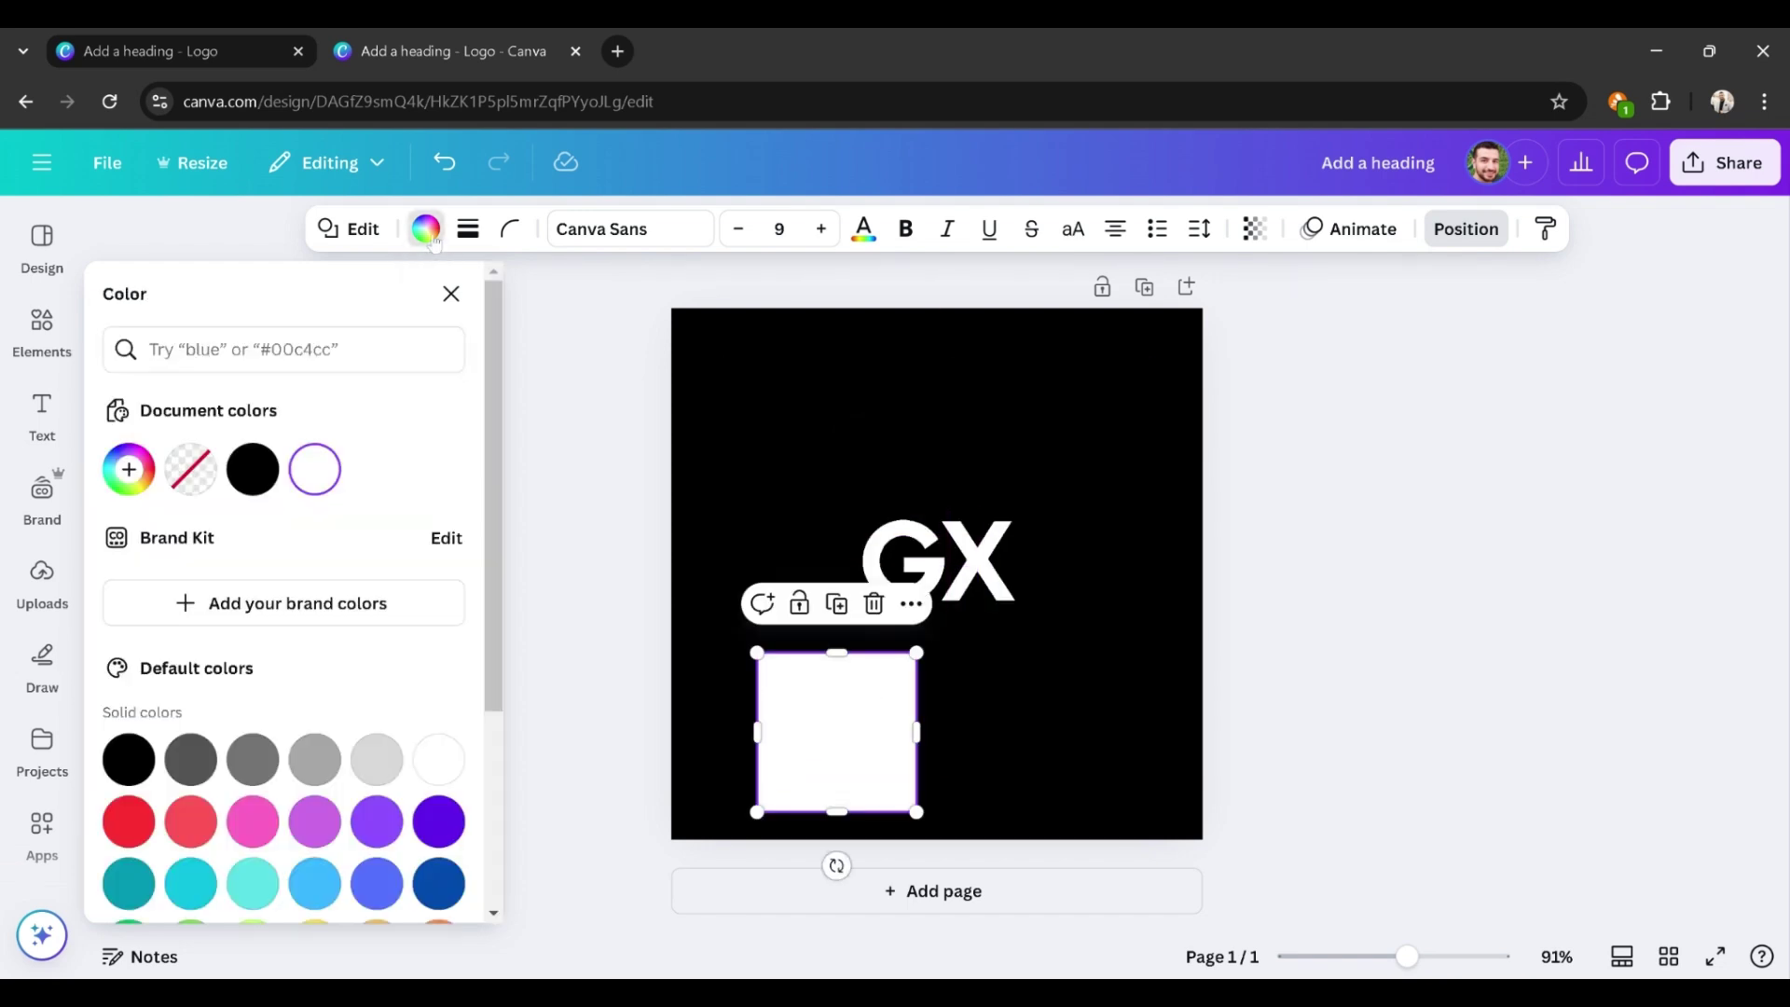
left_click(130, 819)
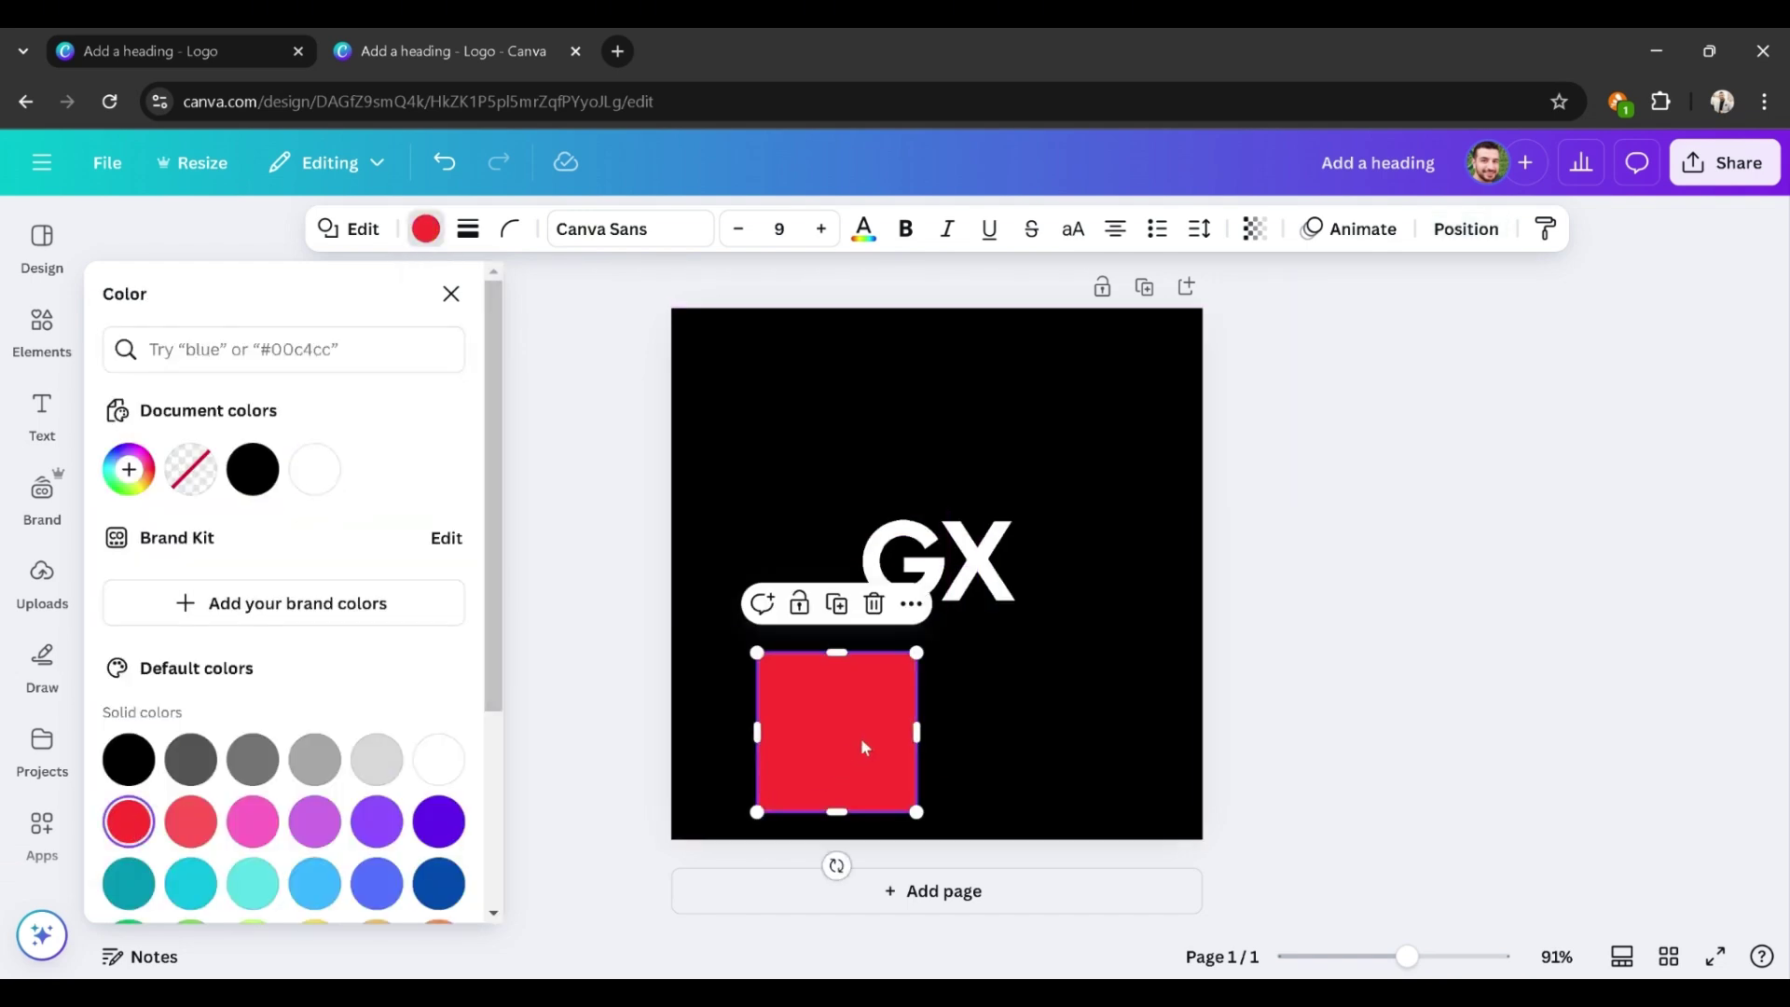
left_click_drag(916, 653, 859, 711)
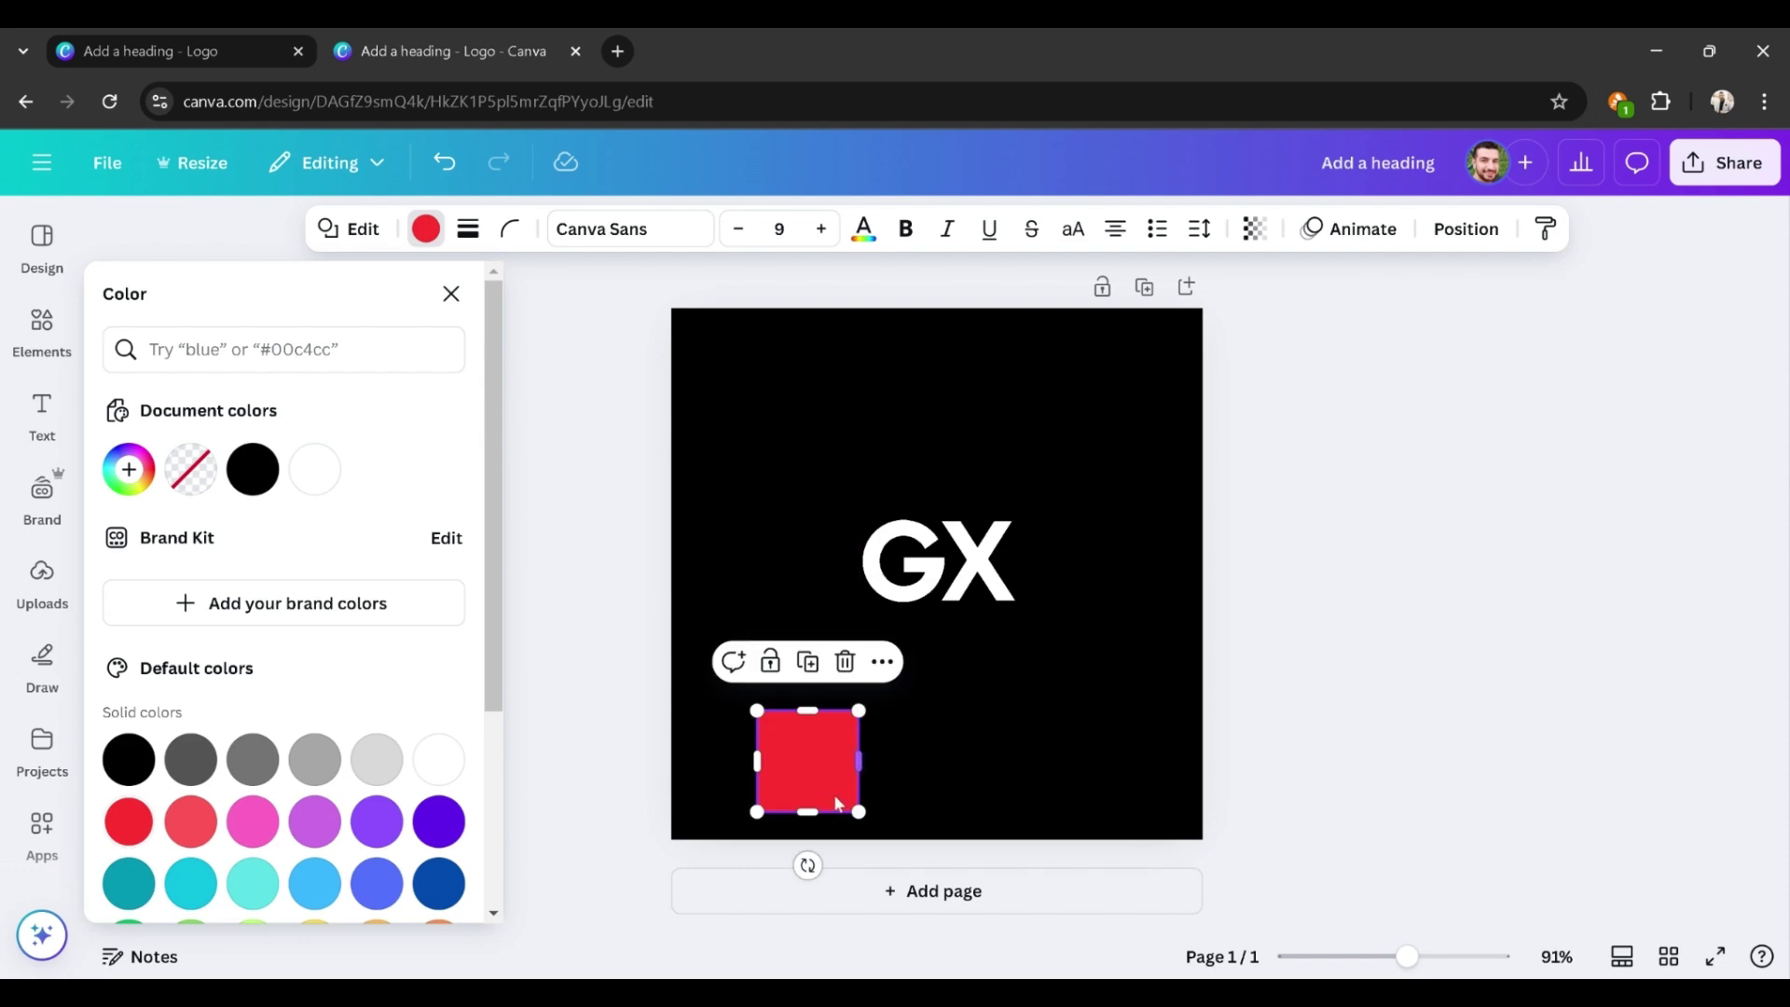
left_click_drag(836, 803, 815, 736)
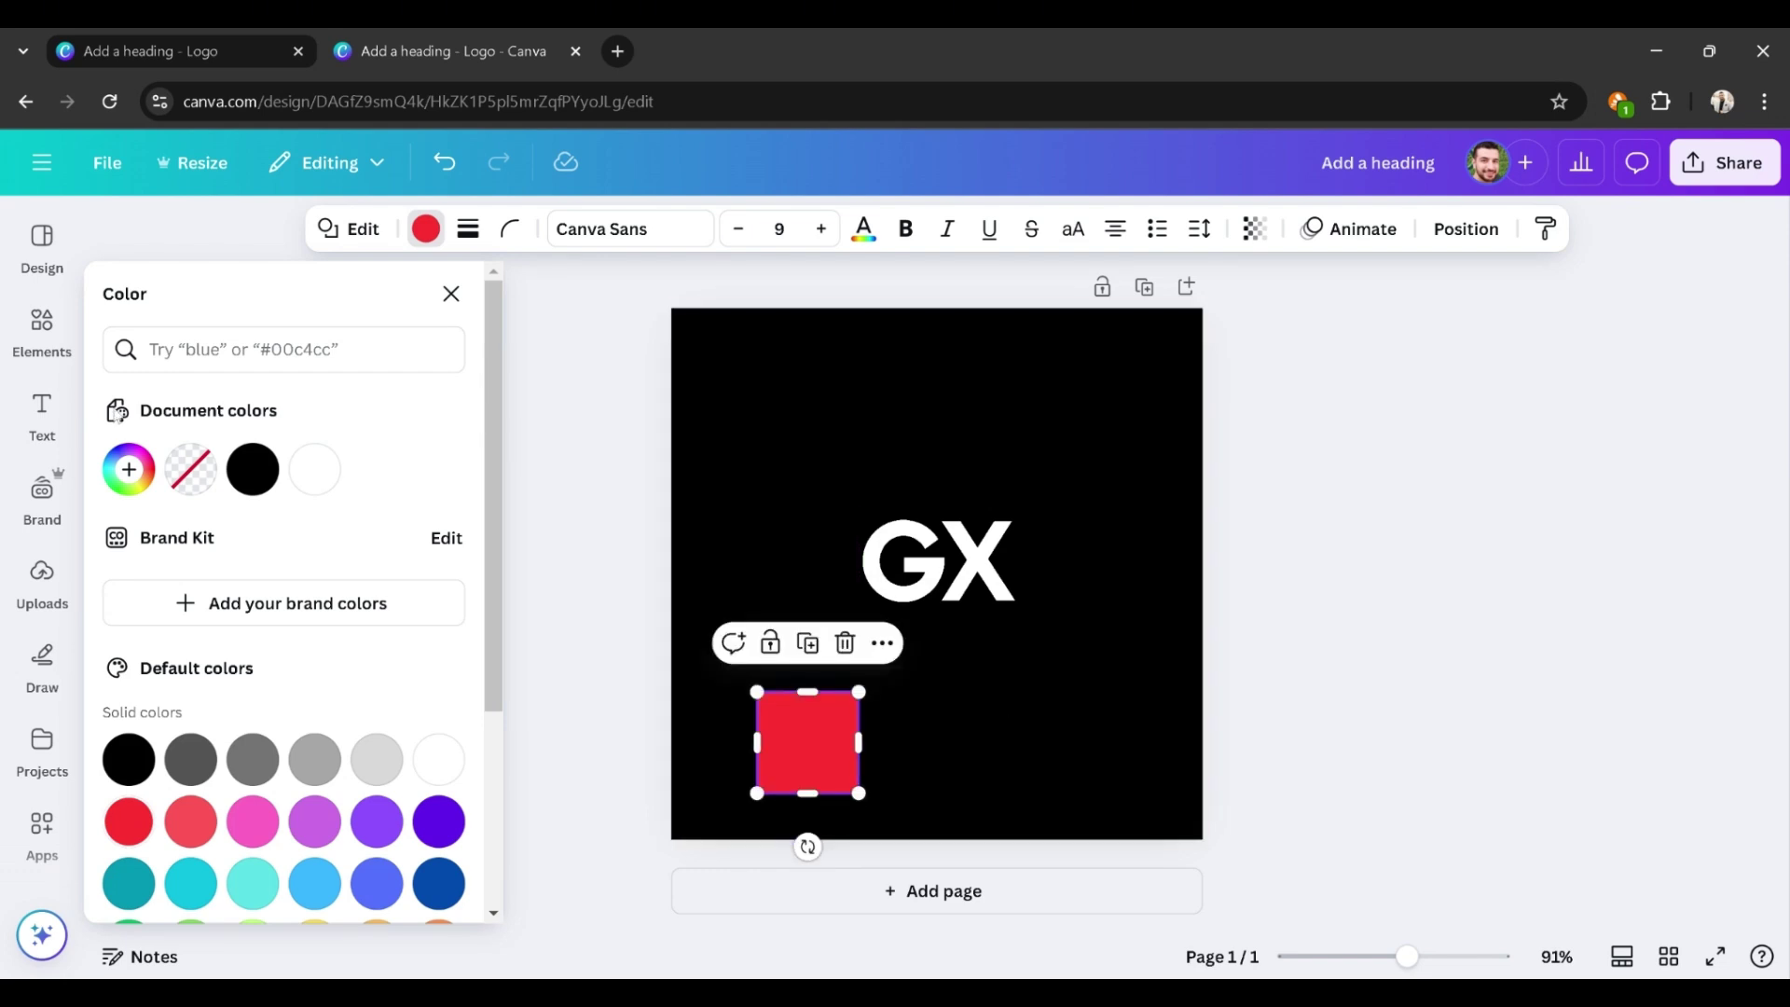
Step: Insert a circle shape and bring it to the top of the layer order
left_click(42, 328)
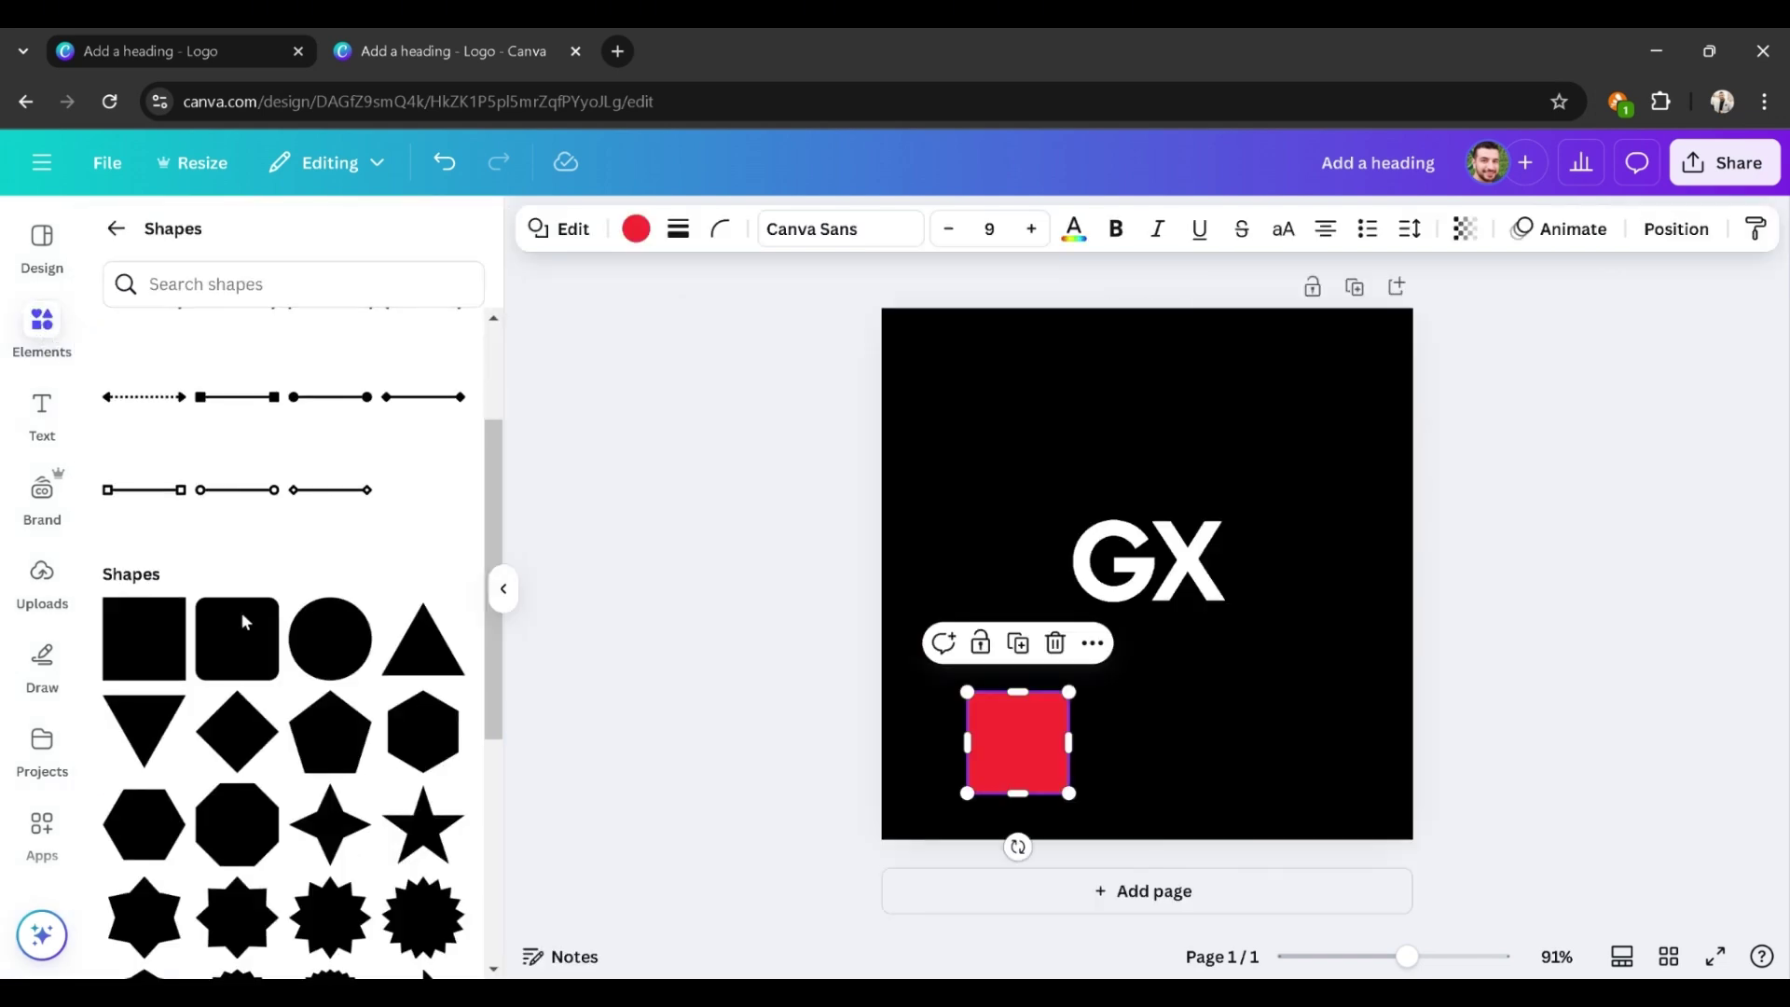
left_click(354, 632)
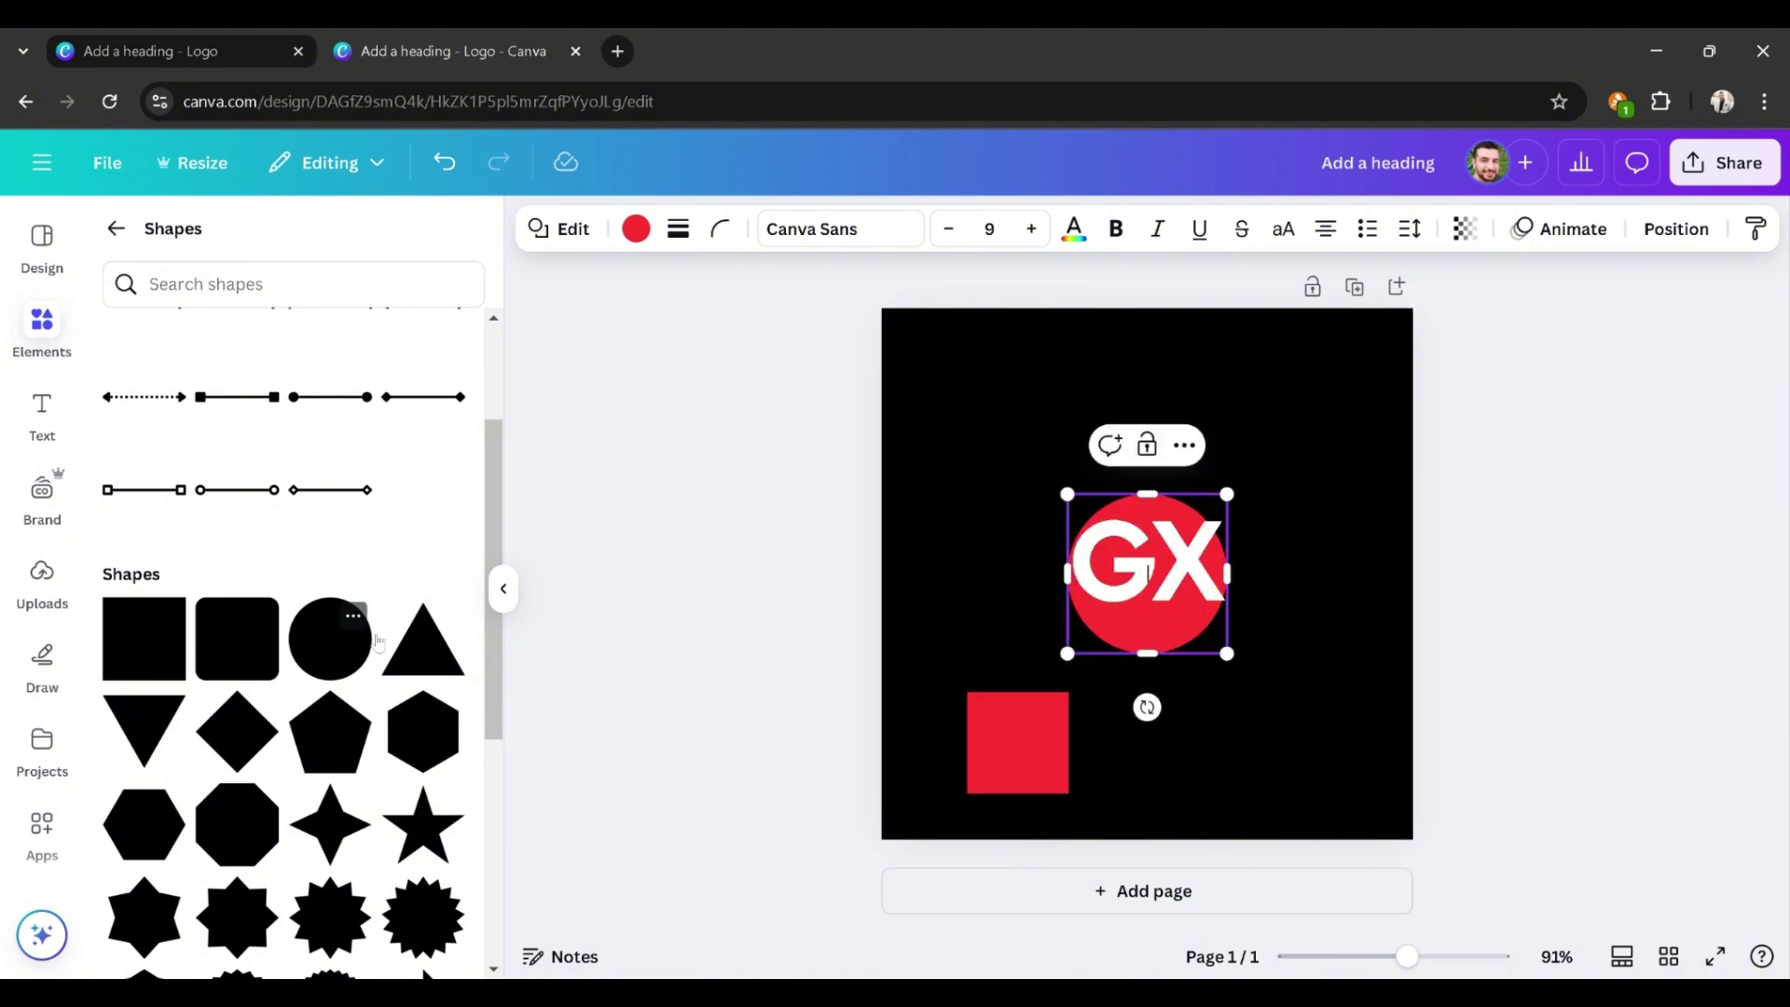
left_click(1675, 228)
left_click_drag(376, 578, 368, 415)
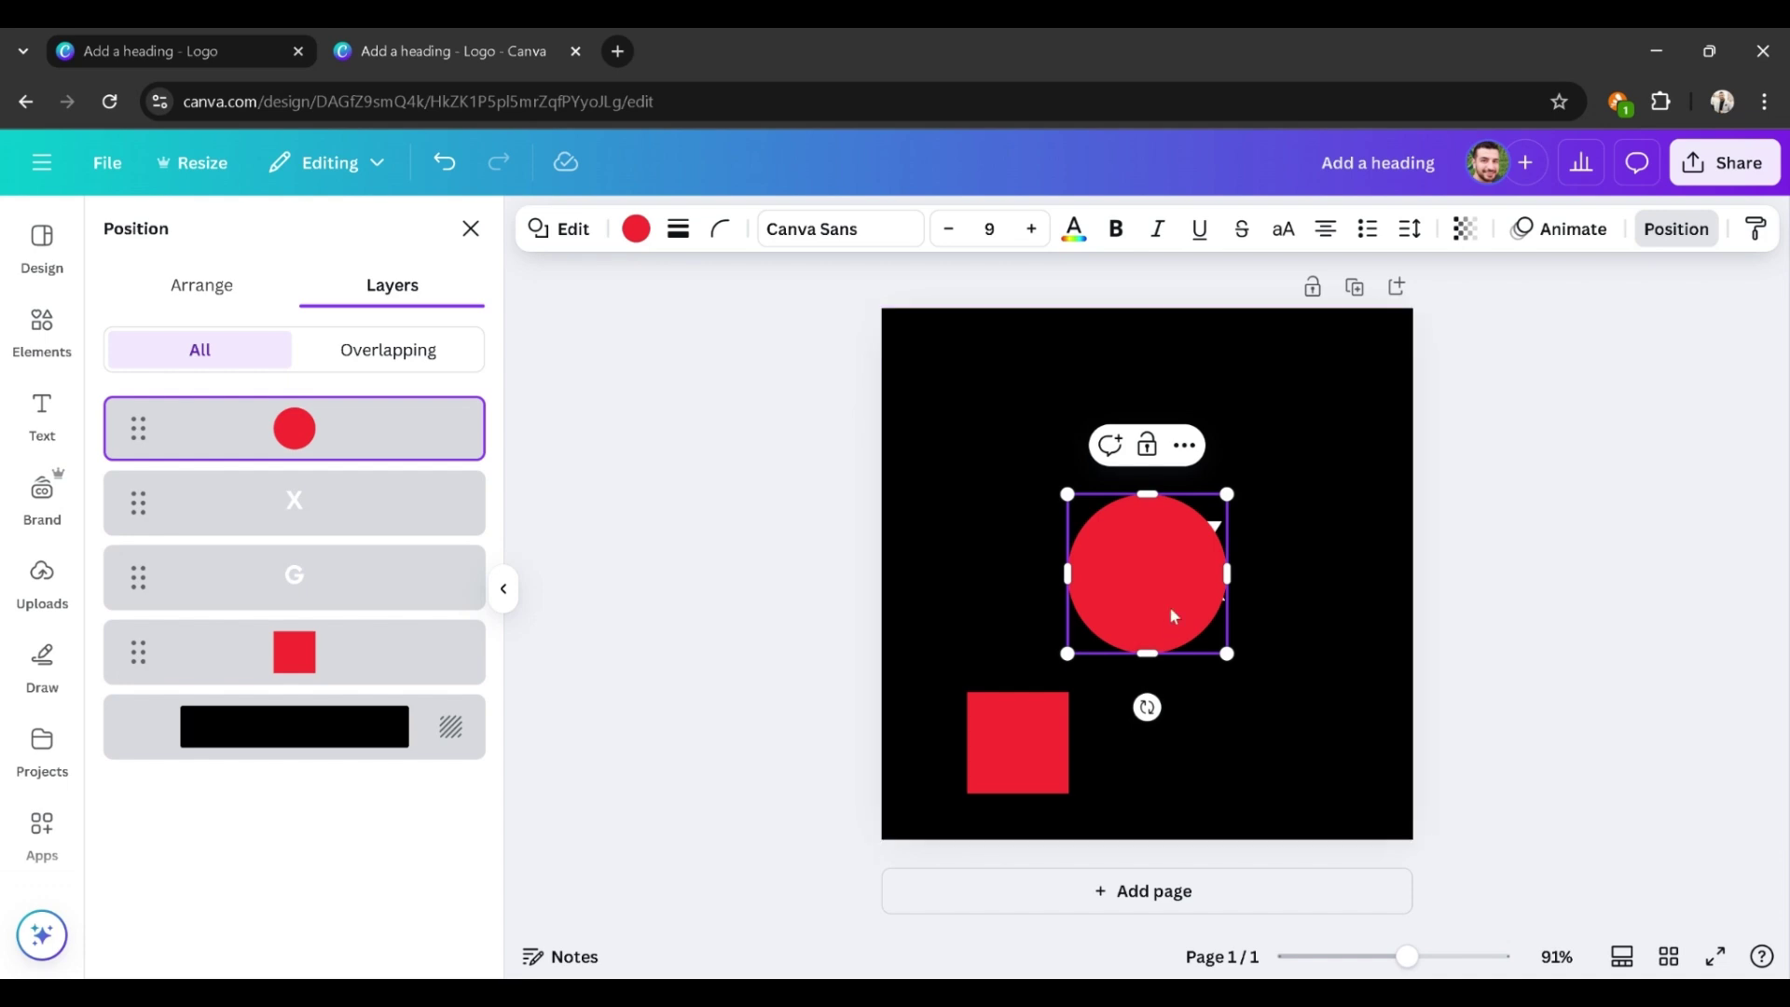
Step: Move the circle beside the red square below the letters and shrink it to about the square's size
left_click_drag(1169, 606, 1197, 736)
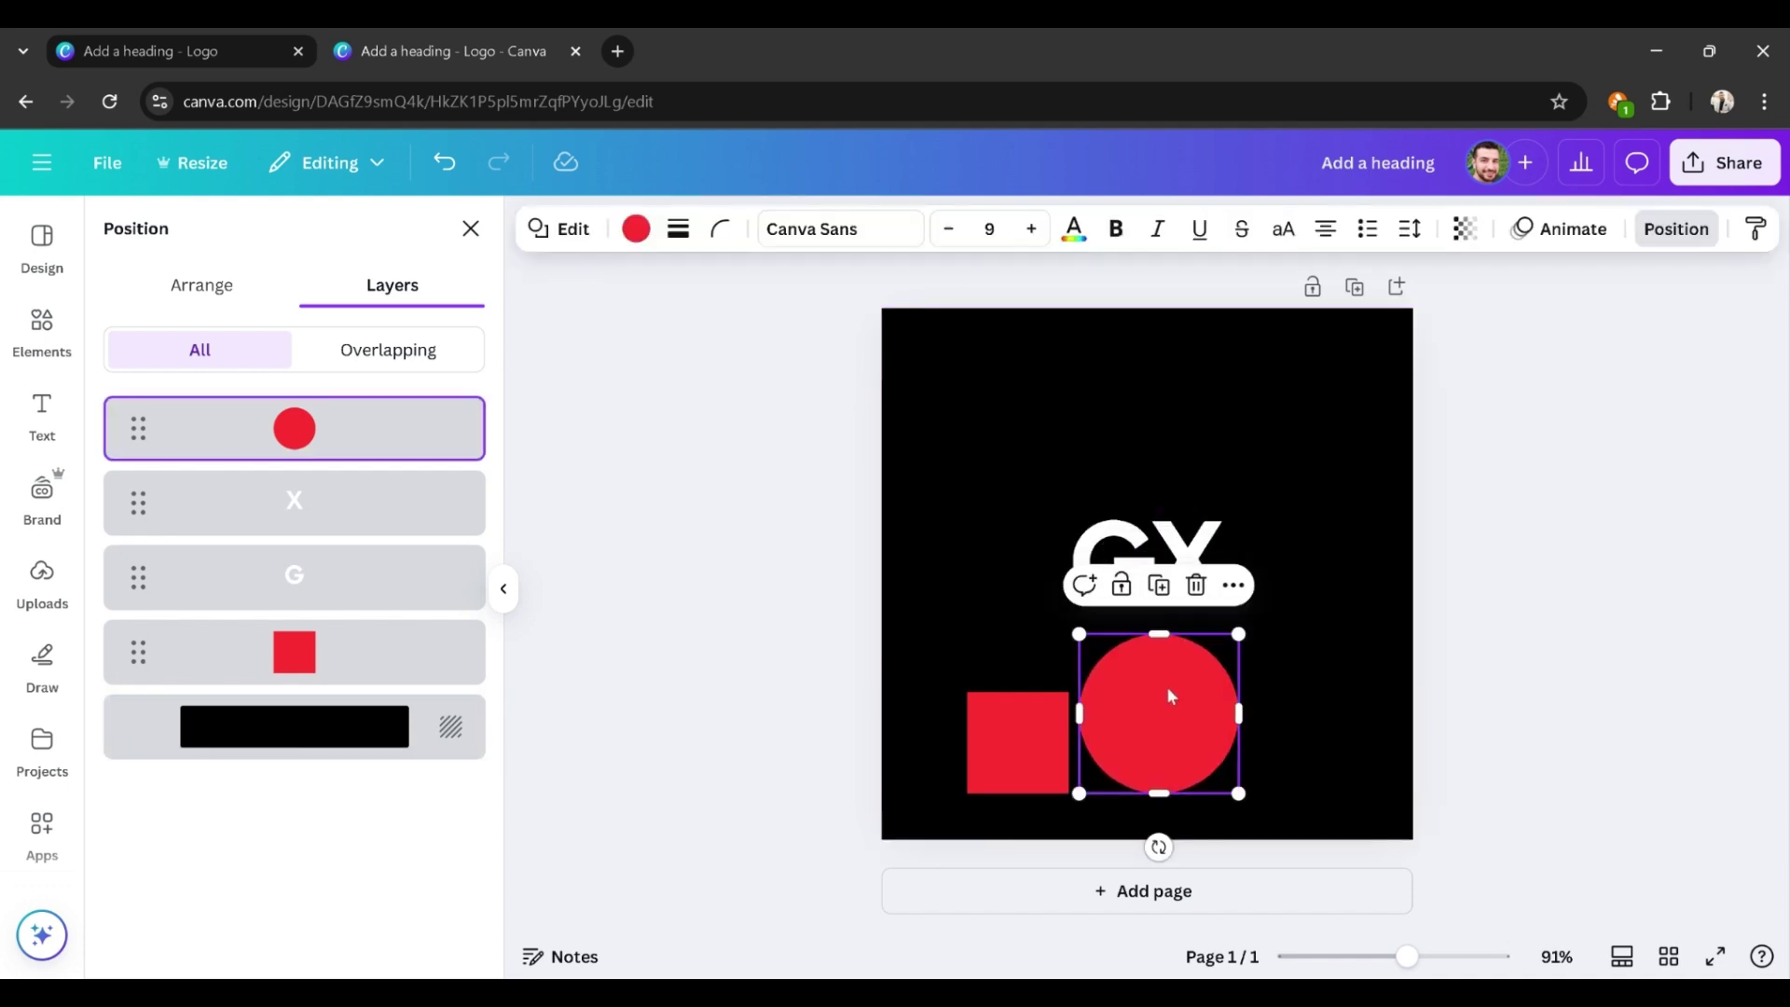
left_click_drag(1229, 641, 1188, 684)
left_click(1339, 680)
Step: Insert a triangle shape and bring it to the top of the layer order
left_click(41, 332)
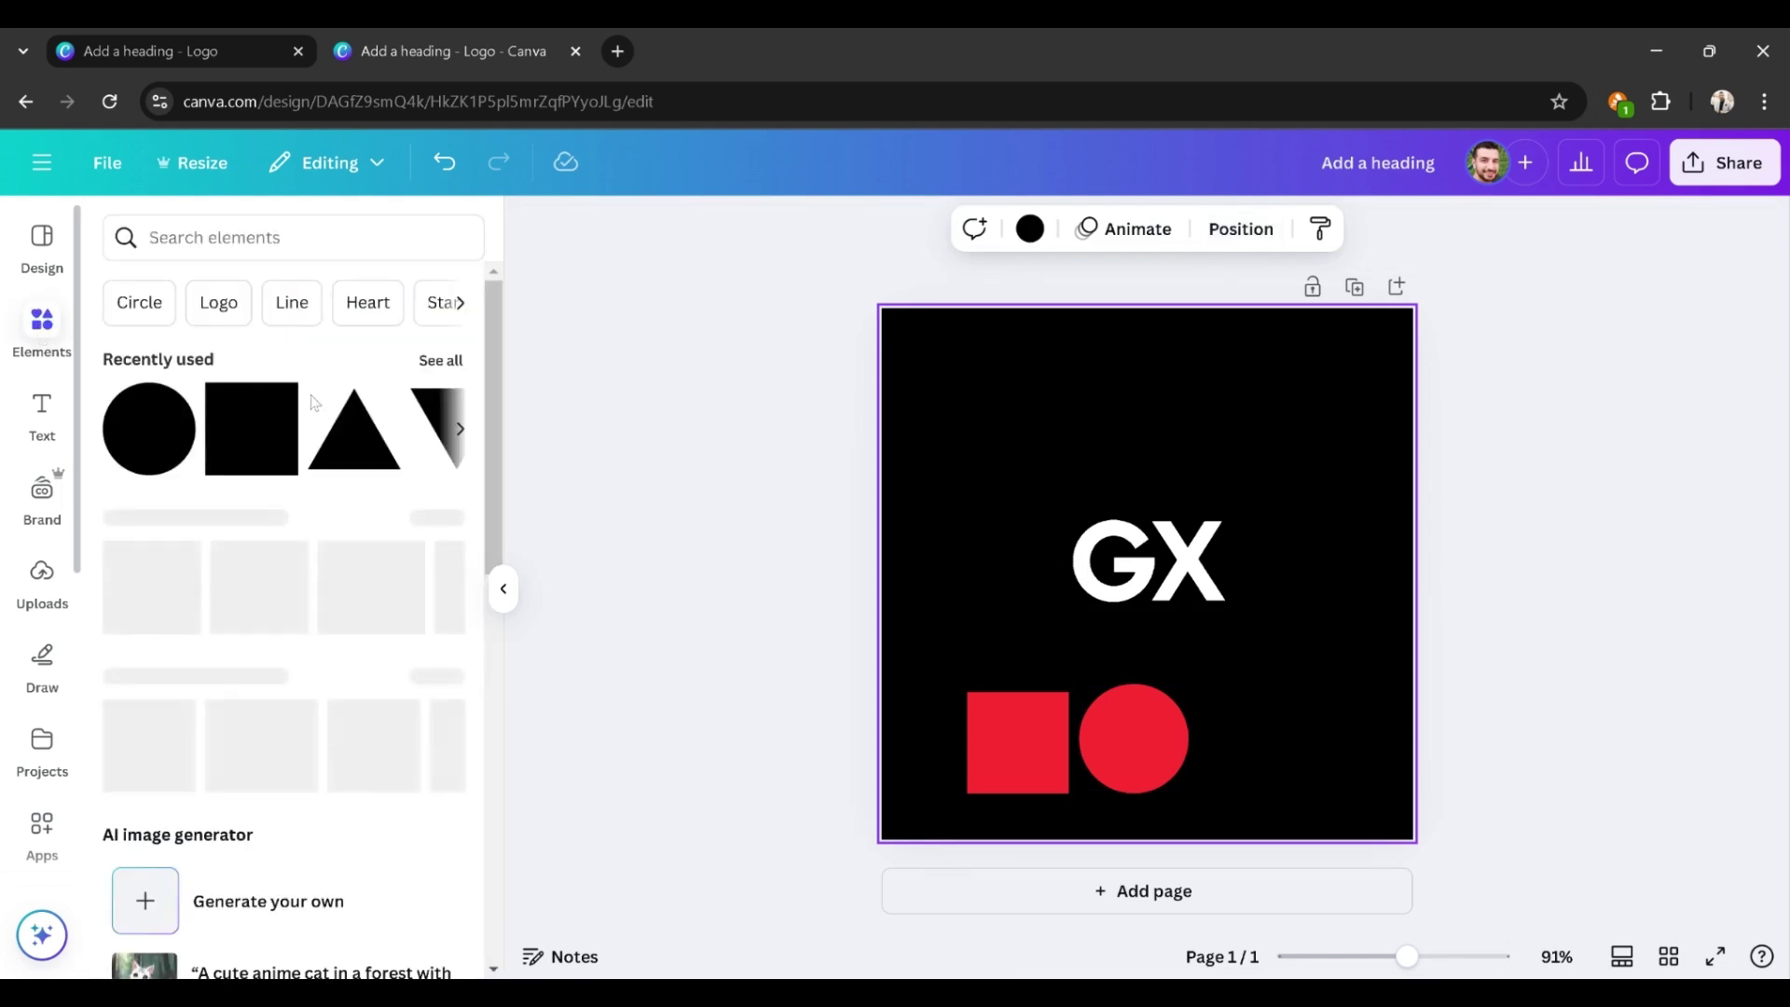
left_click(364, 457)
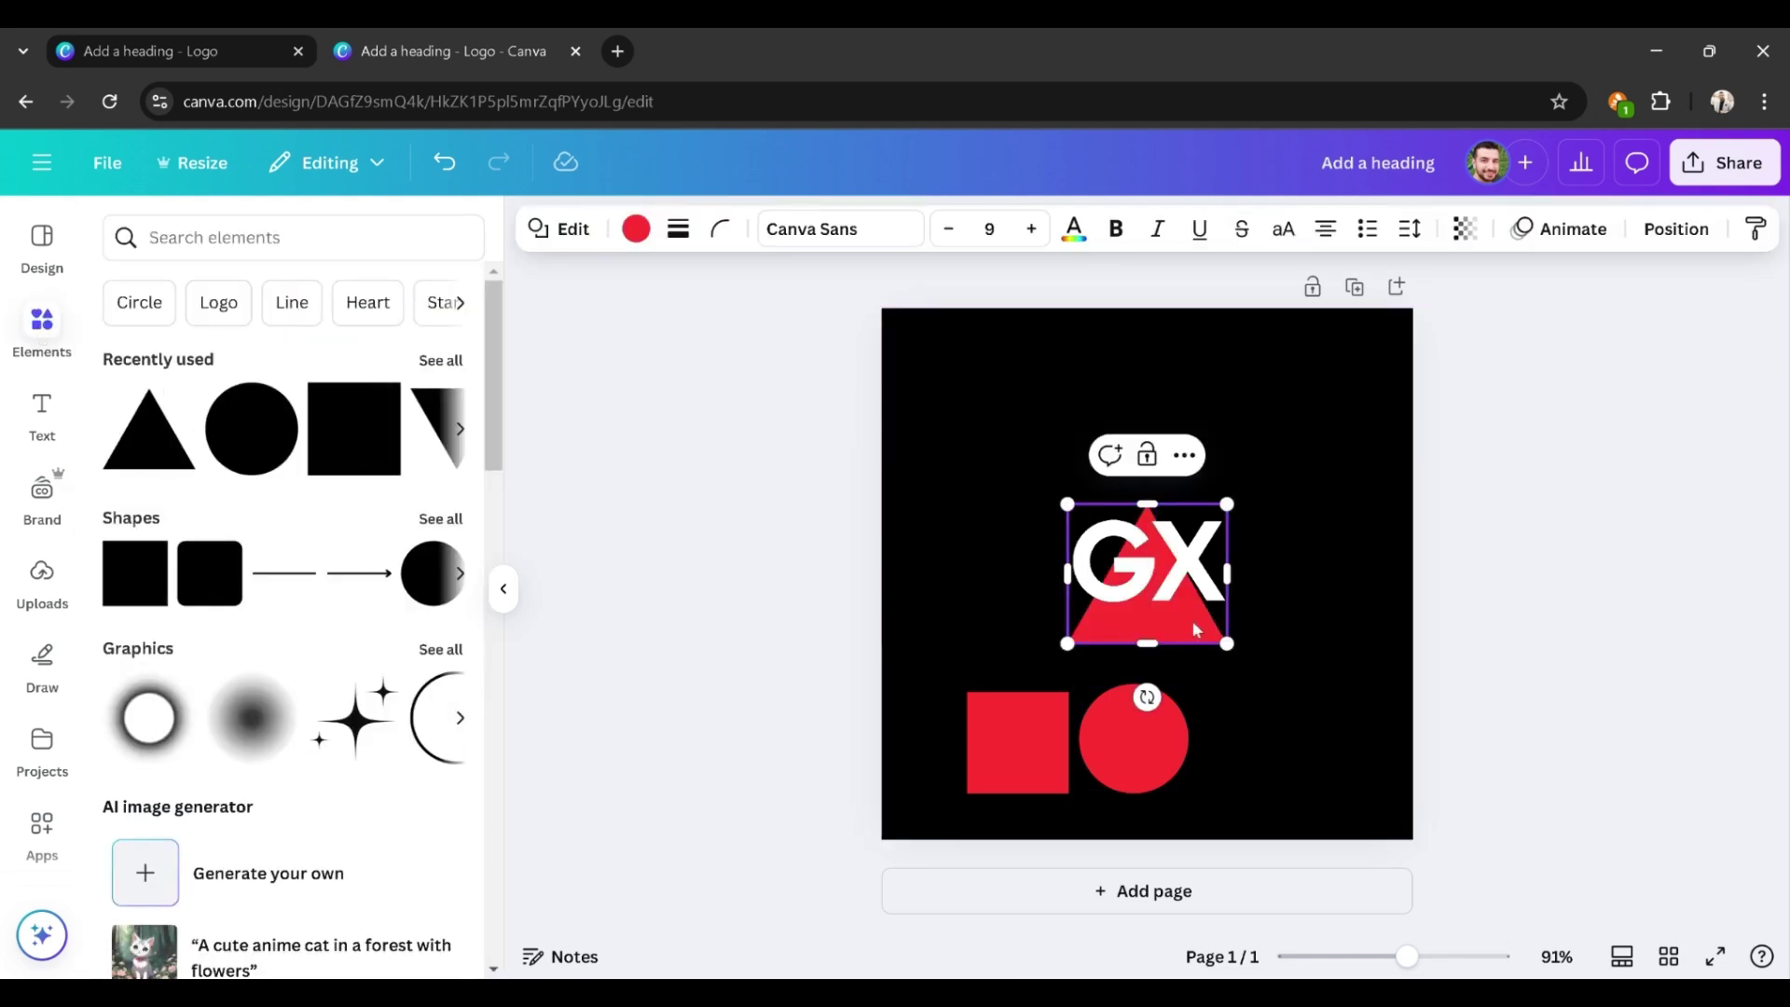
left_click(1676, 230)
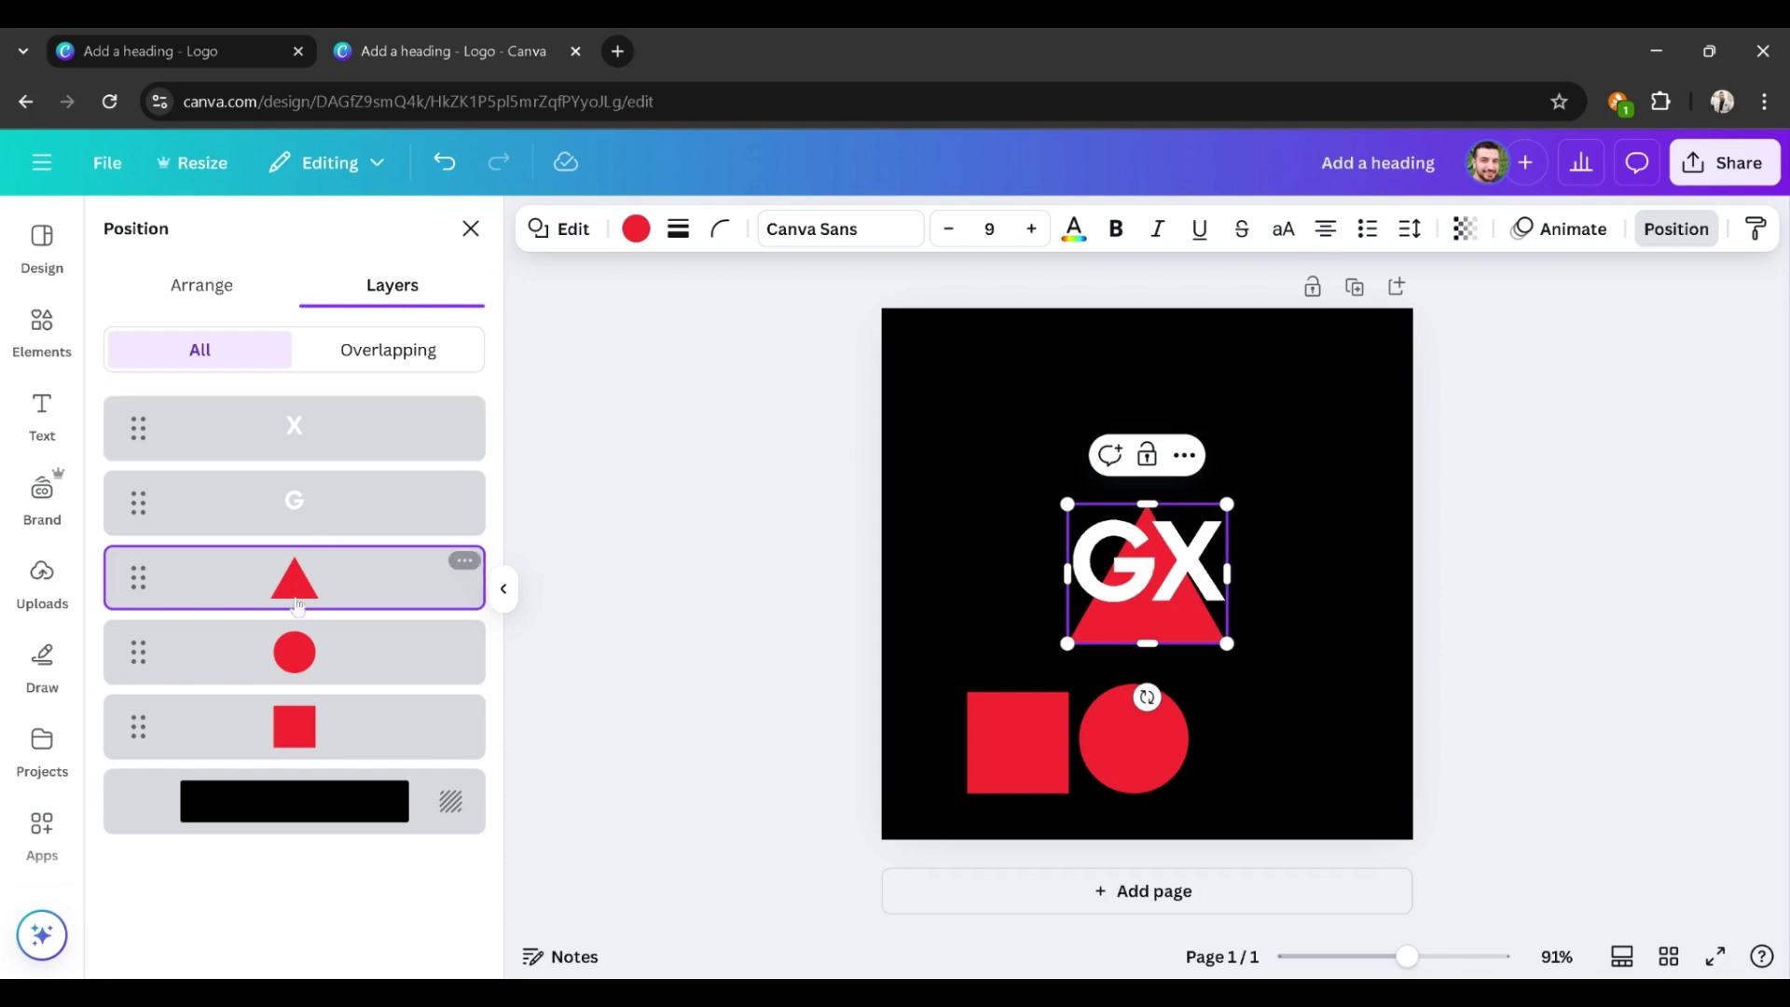
left_click_drag(308, 596, 360, 415)
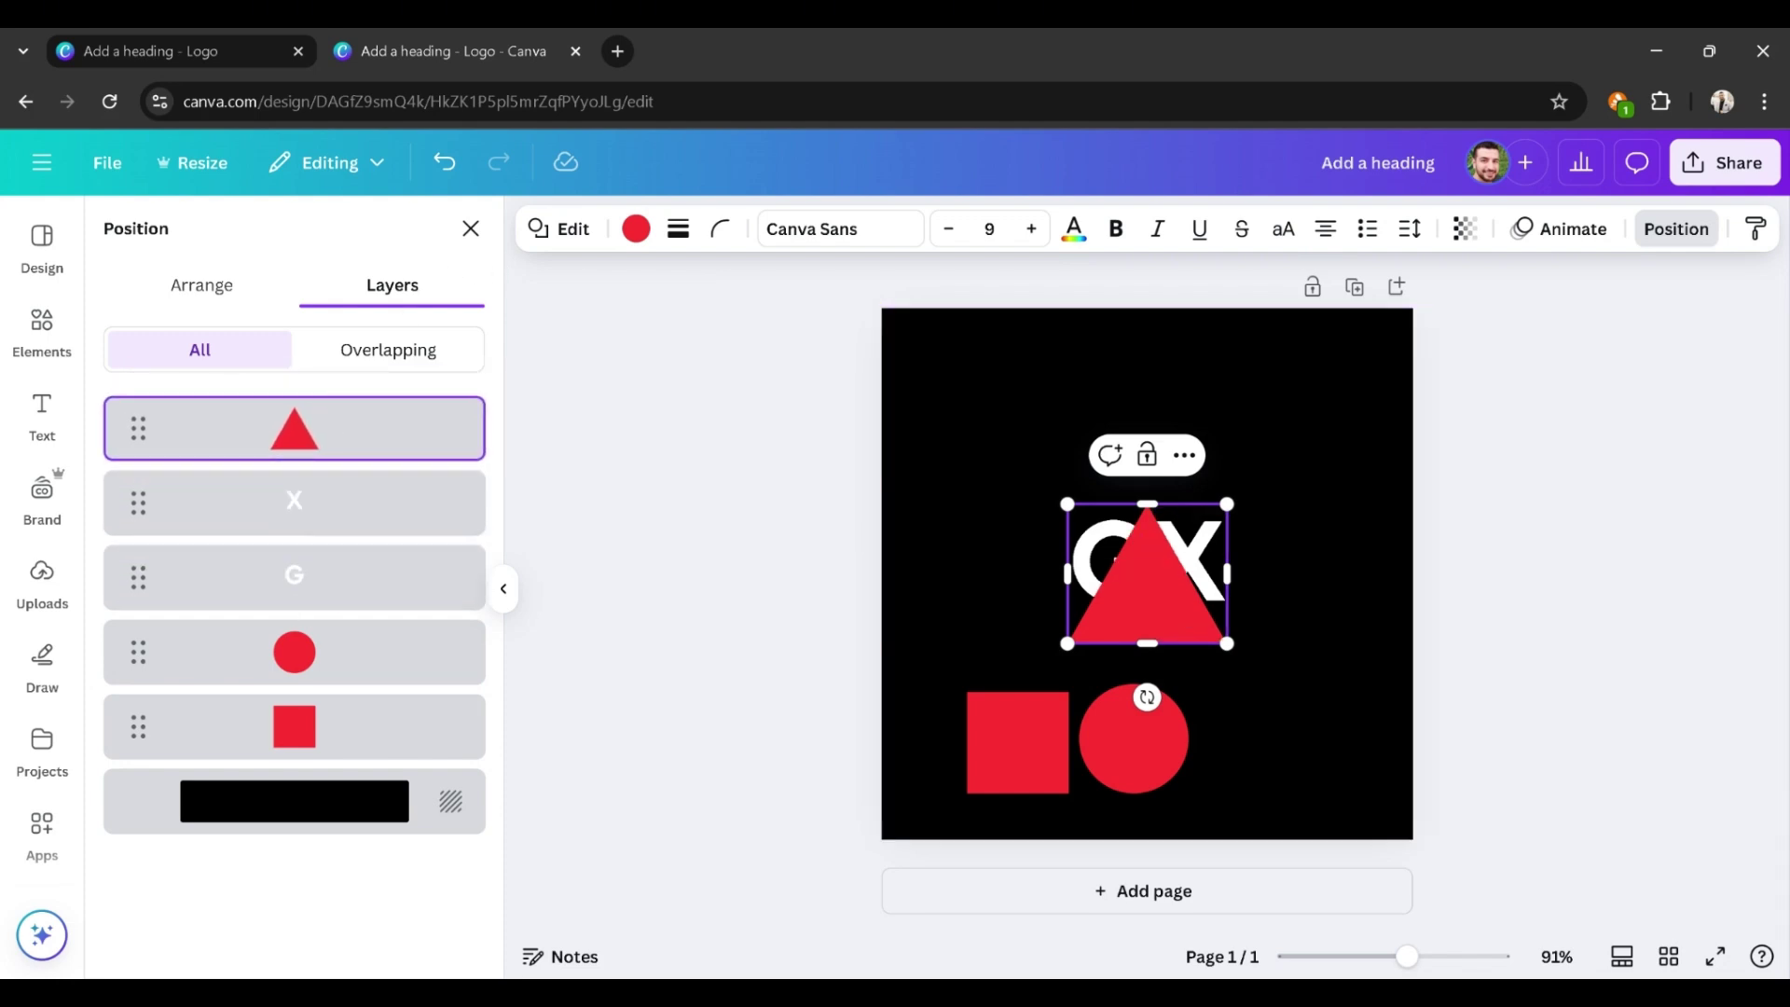
Step: Move the triangle to the right of the red circle and shrink it to match the circle's height
left_click_drag(1156, 590, 1306, 743)
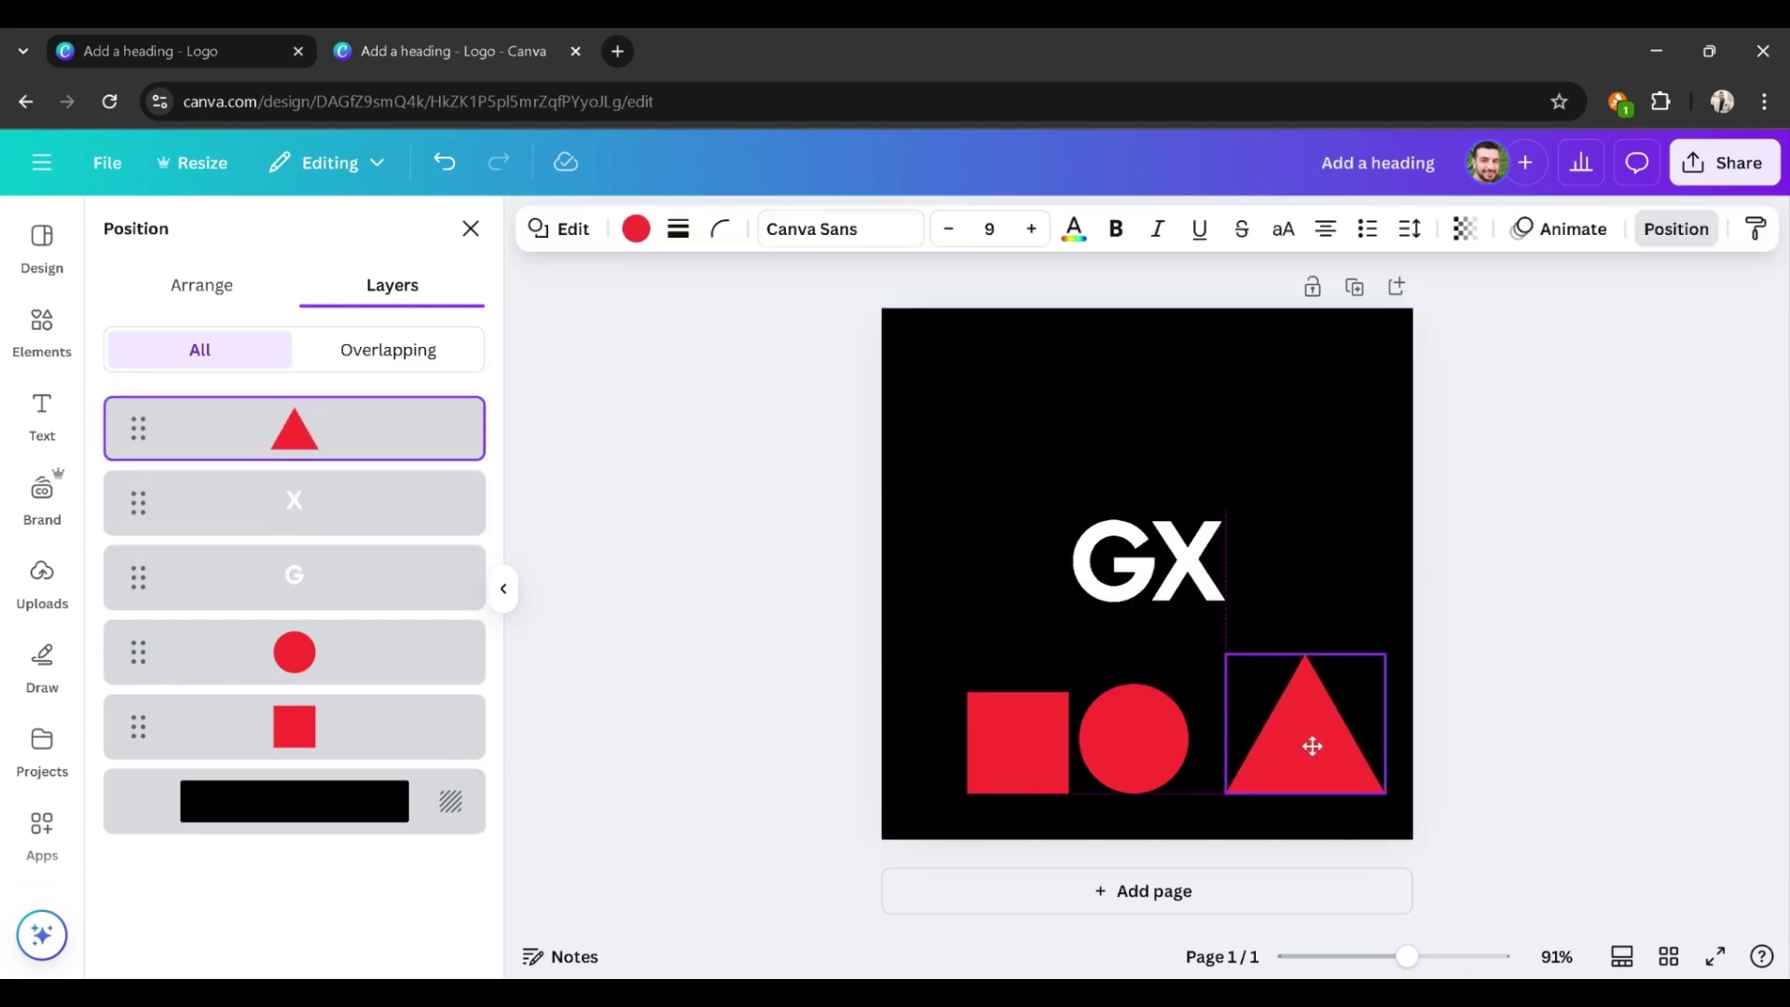
left_click_drag(1388, 649, 1351, 682)
left_click_drag(1282, 750, 1269, 750)
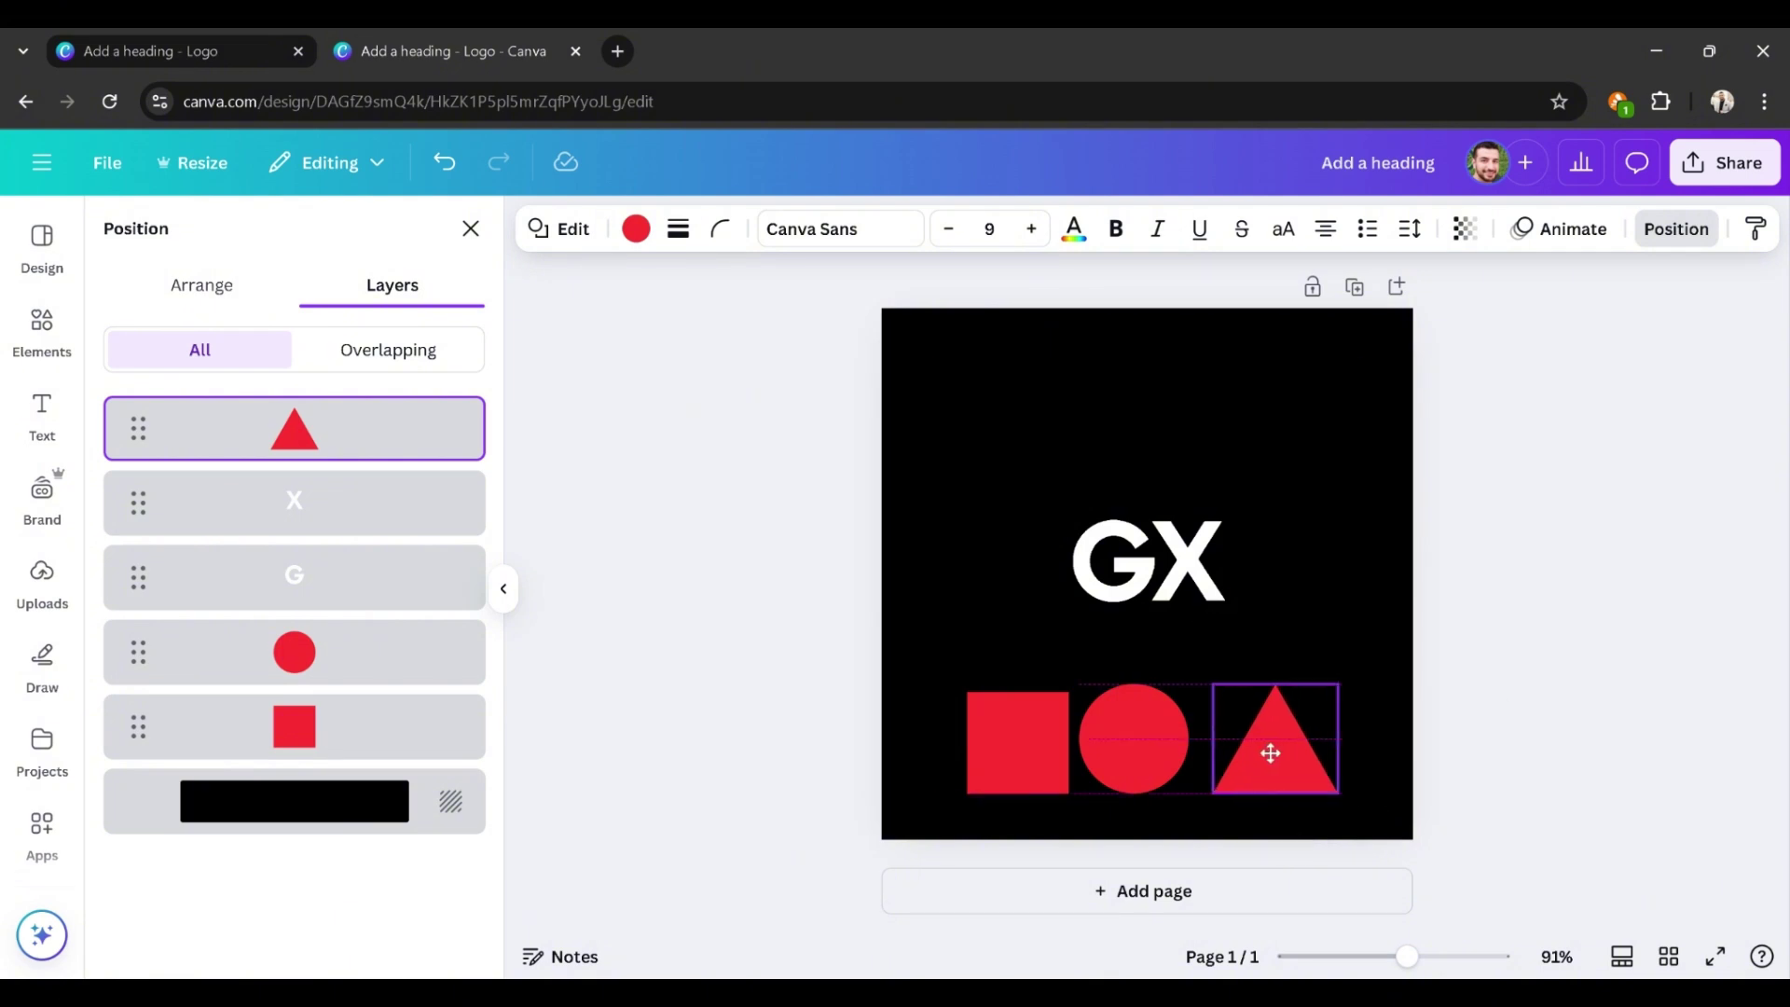
Step: Move the red circle slightly right to space it evenly between the square and the triangle
left_click_drag(1139, 741, 1154, 743)
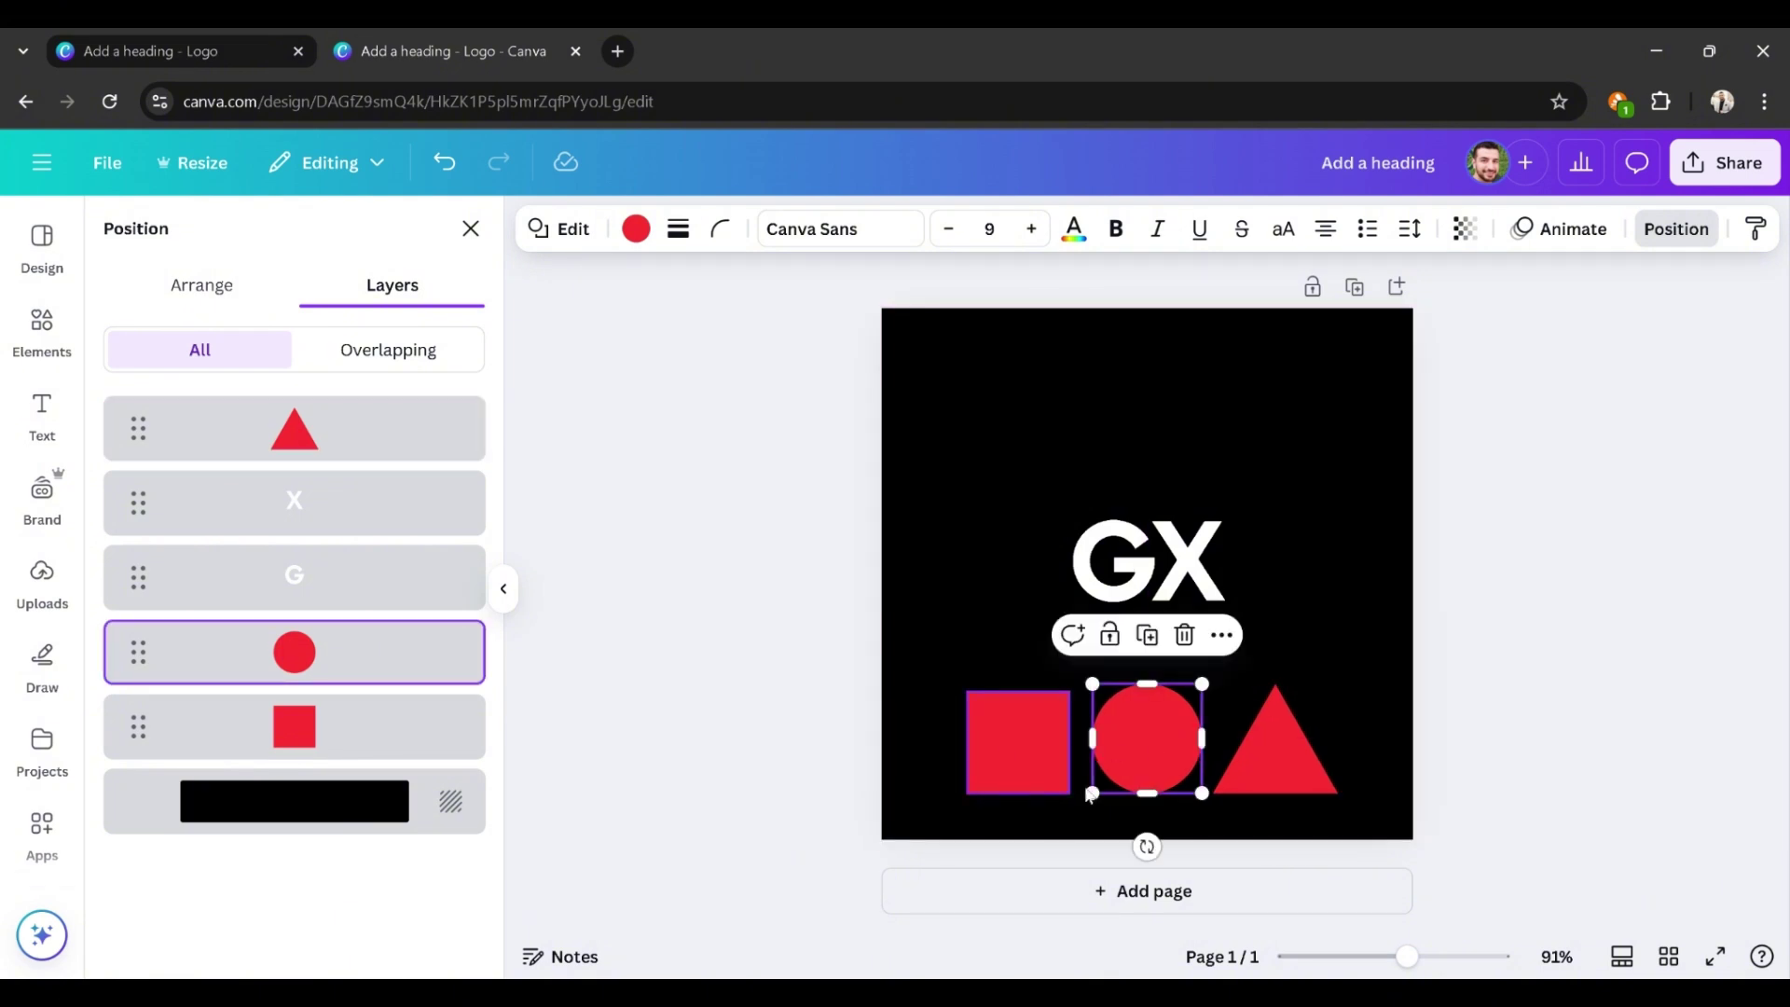
left_click(972, 560)
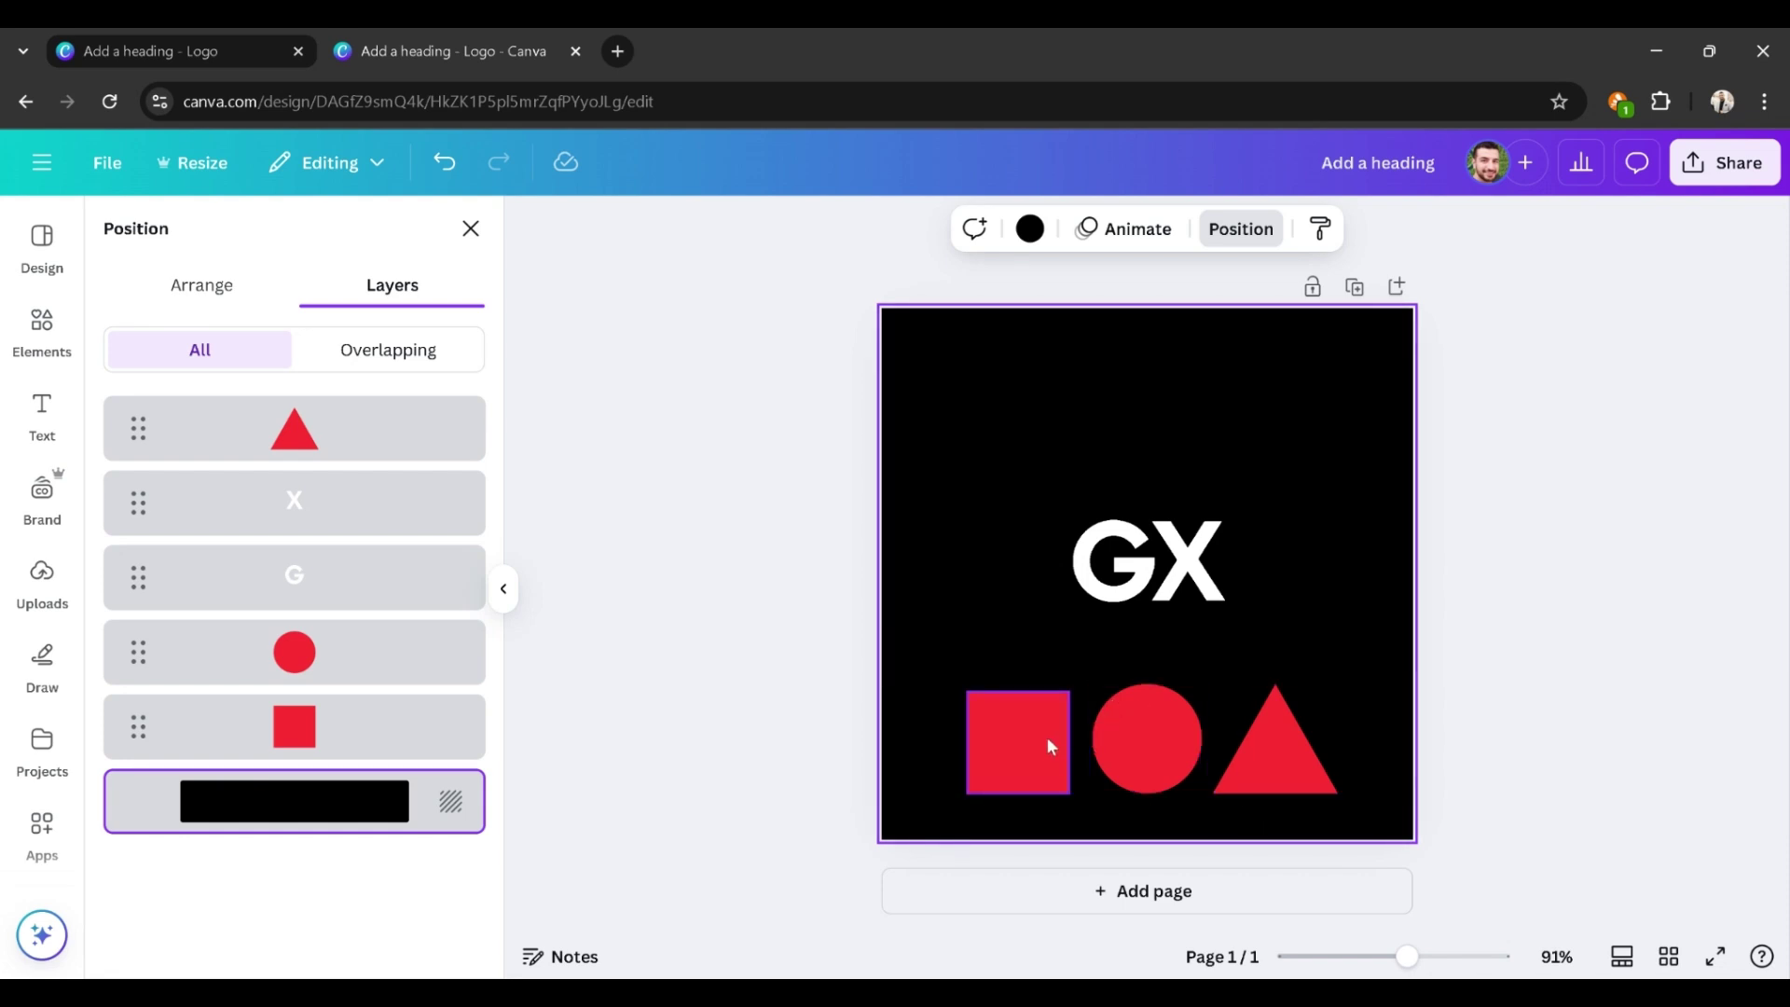
key("ctrl+z")
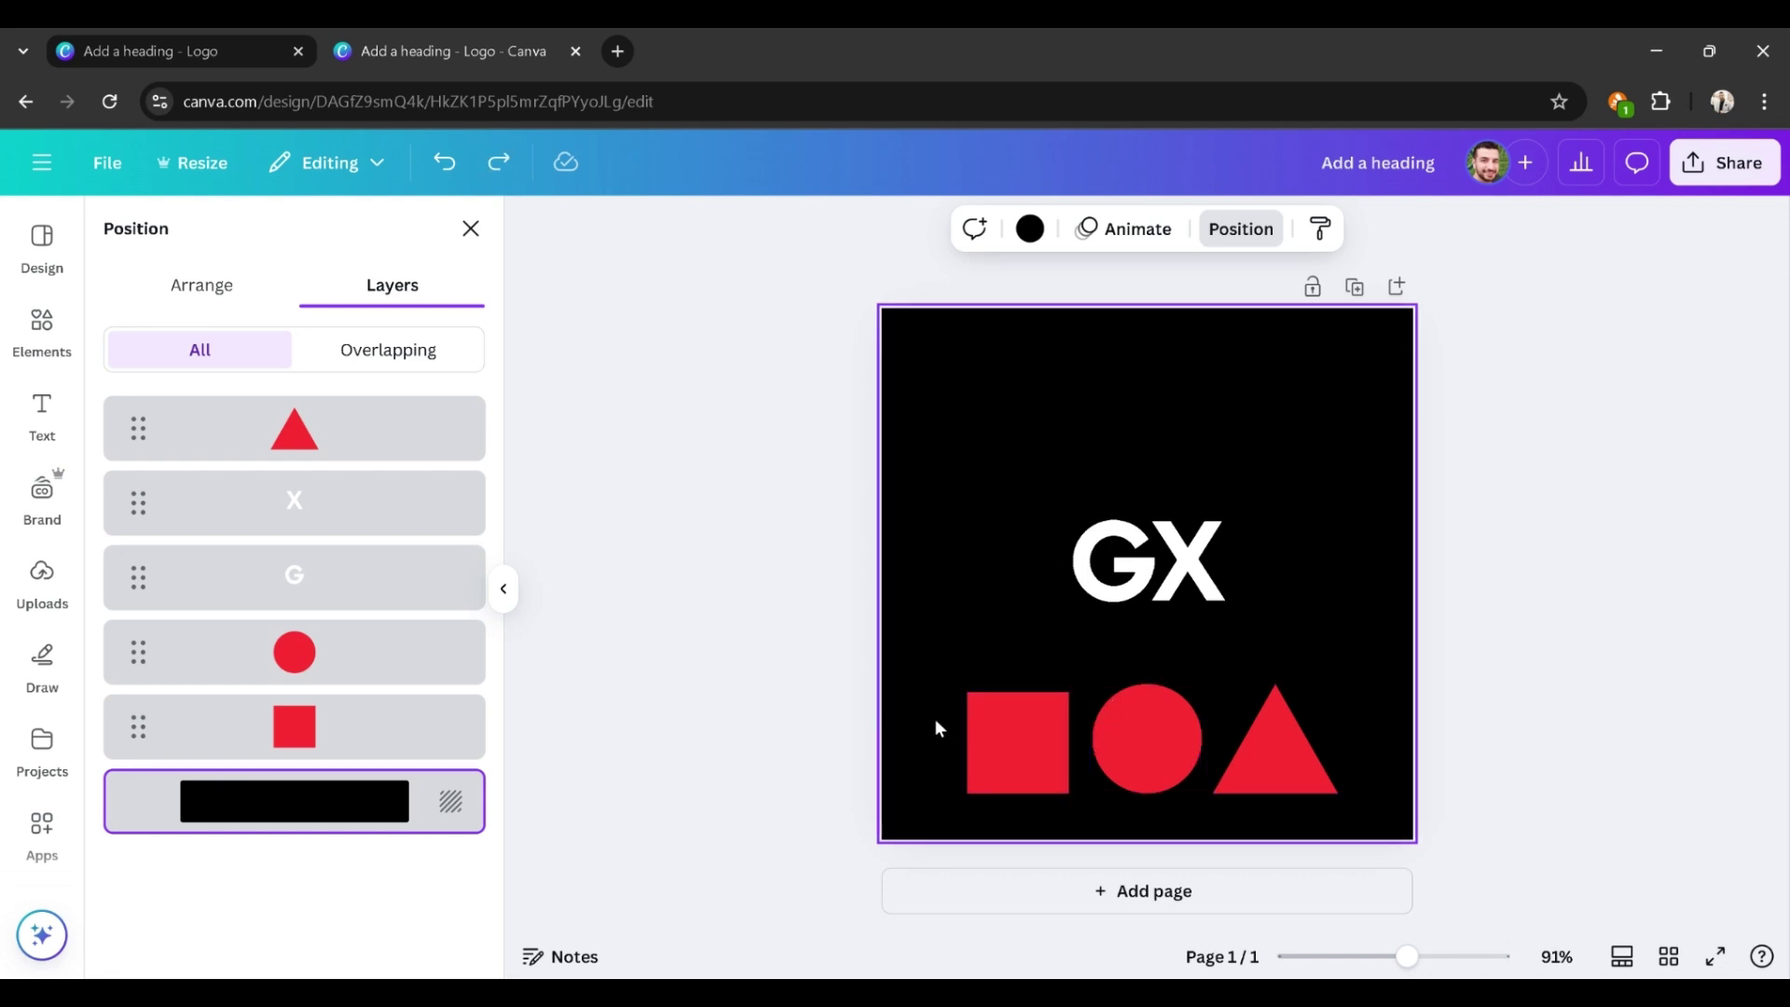
Step: Bring the square and circle above the letters G and X in the layer order, below the triangle
left_click_drag(932, 702, 1351, 774)
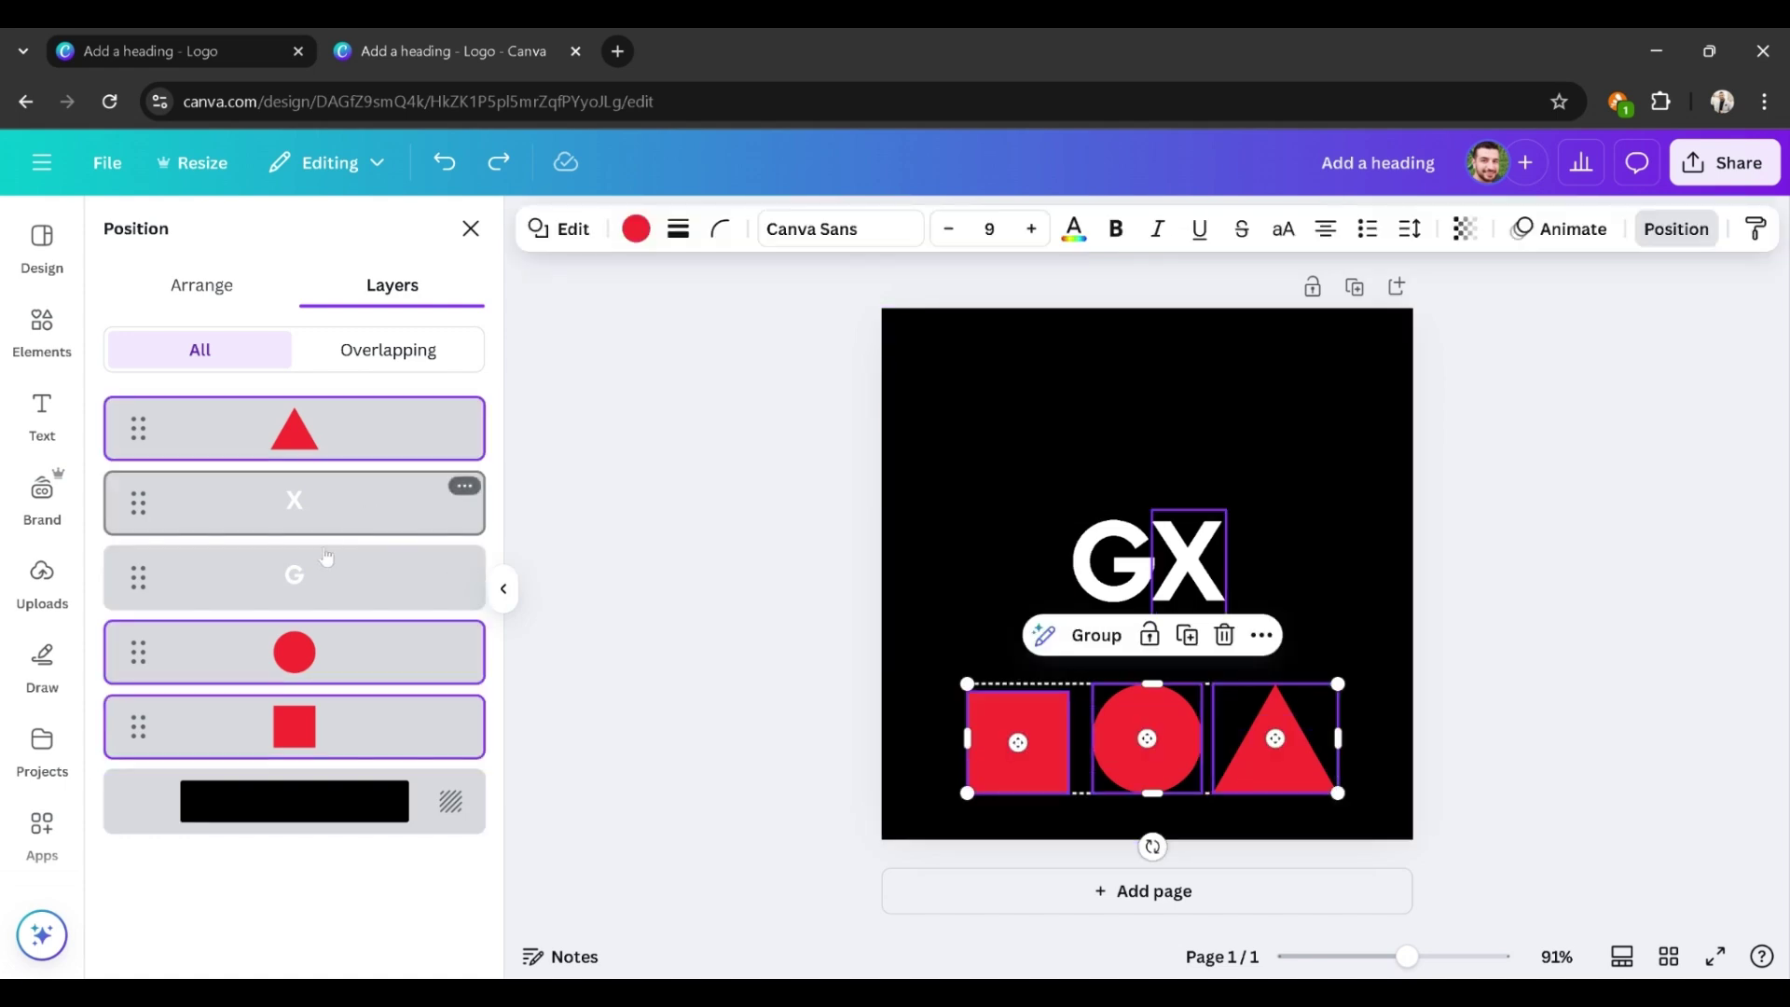
left_click_drag(336, 652, 364, 455)
left_click(964, 508)
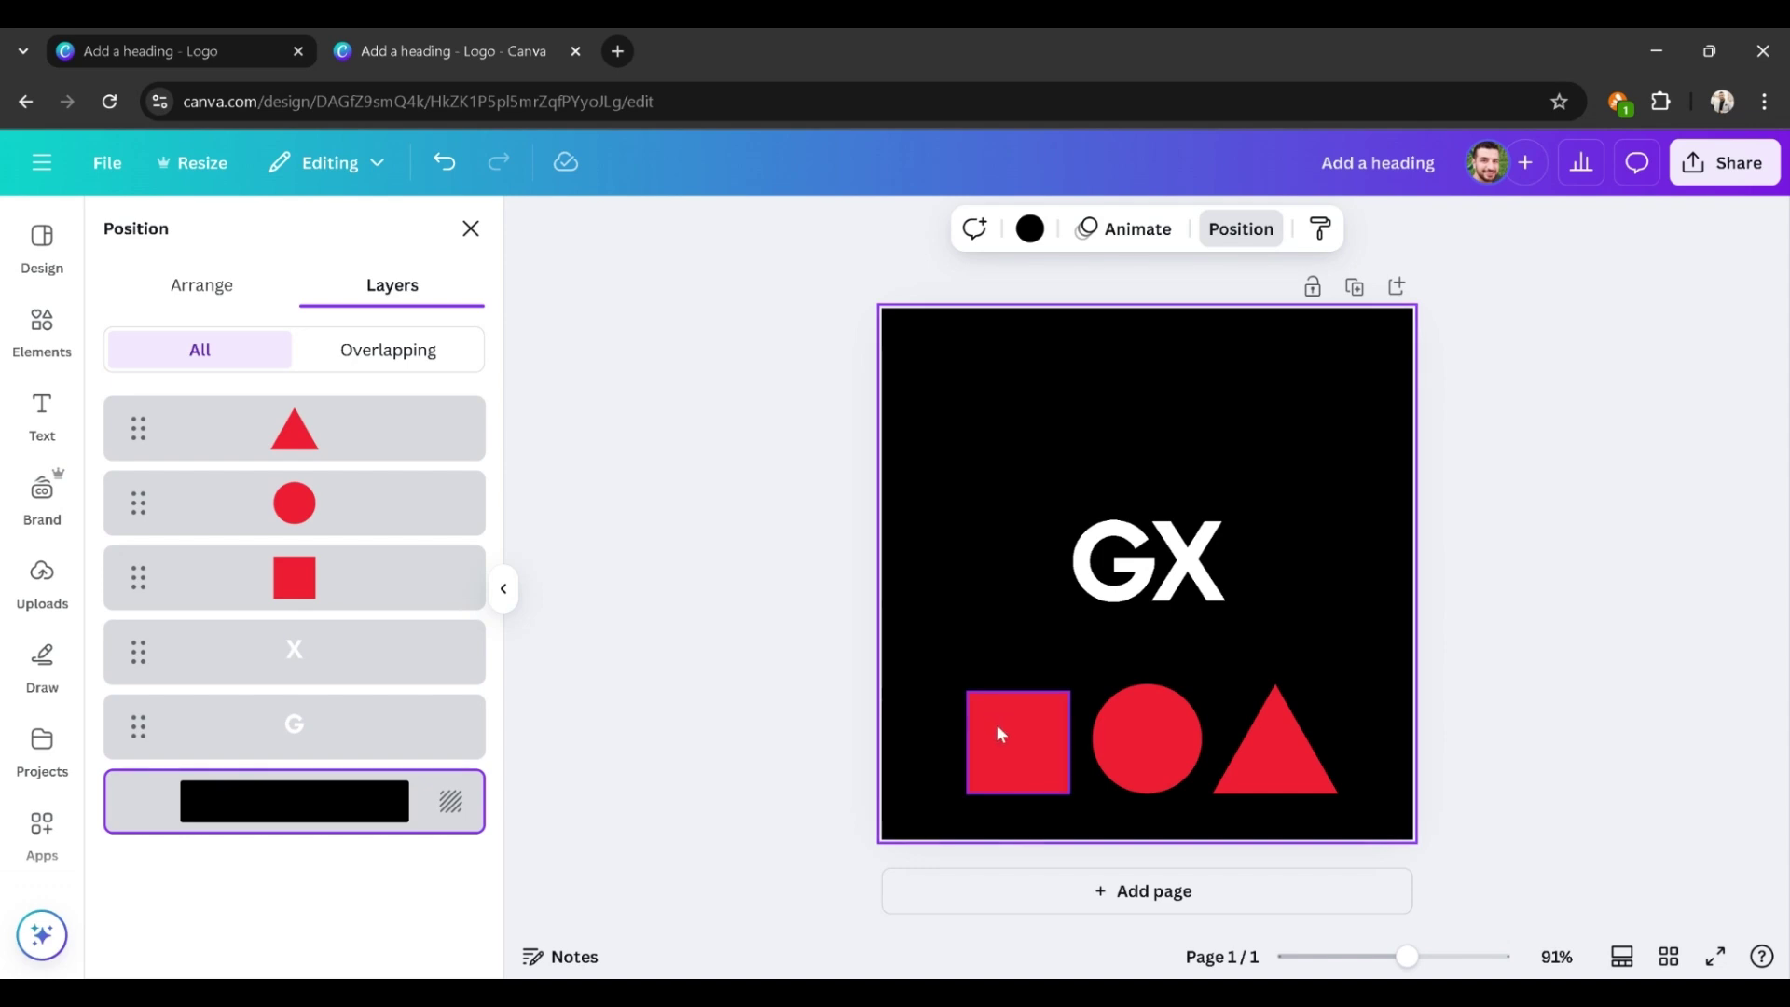
Step: Place the red square over the join of G and X, then trim it to the X's height and narrow it to the X's left edge
left_click_drag(999, 733, 1161, 536)
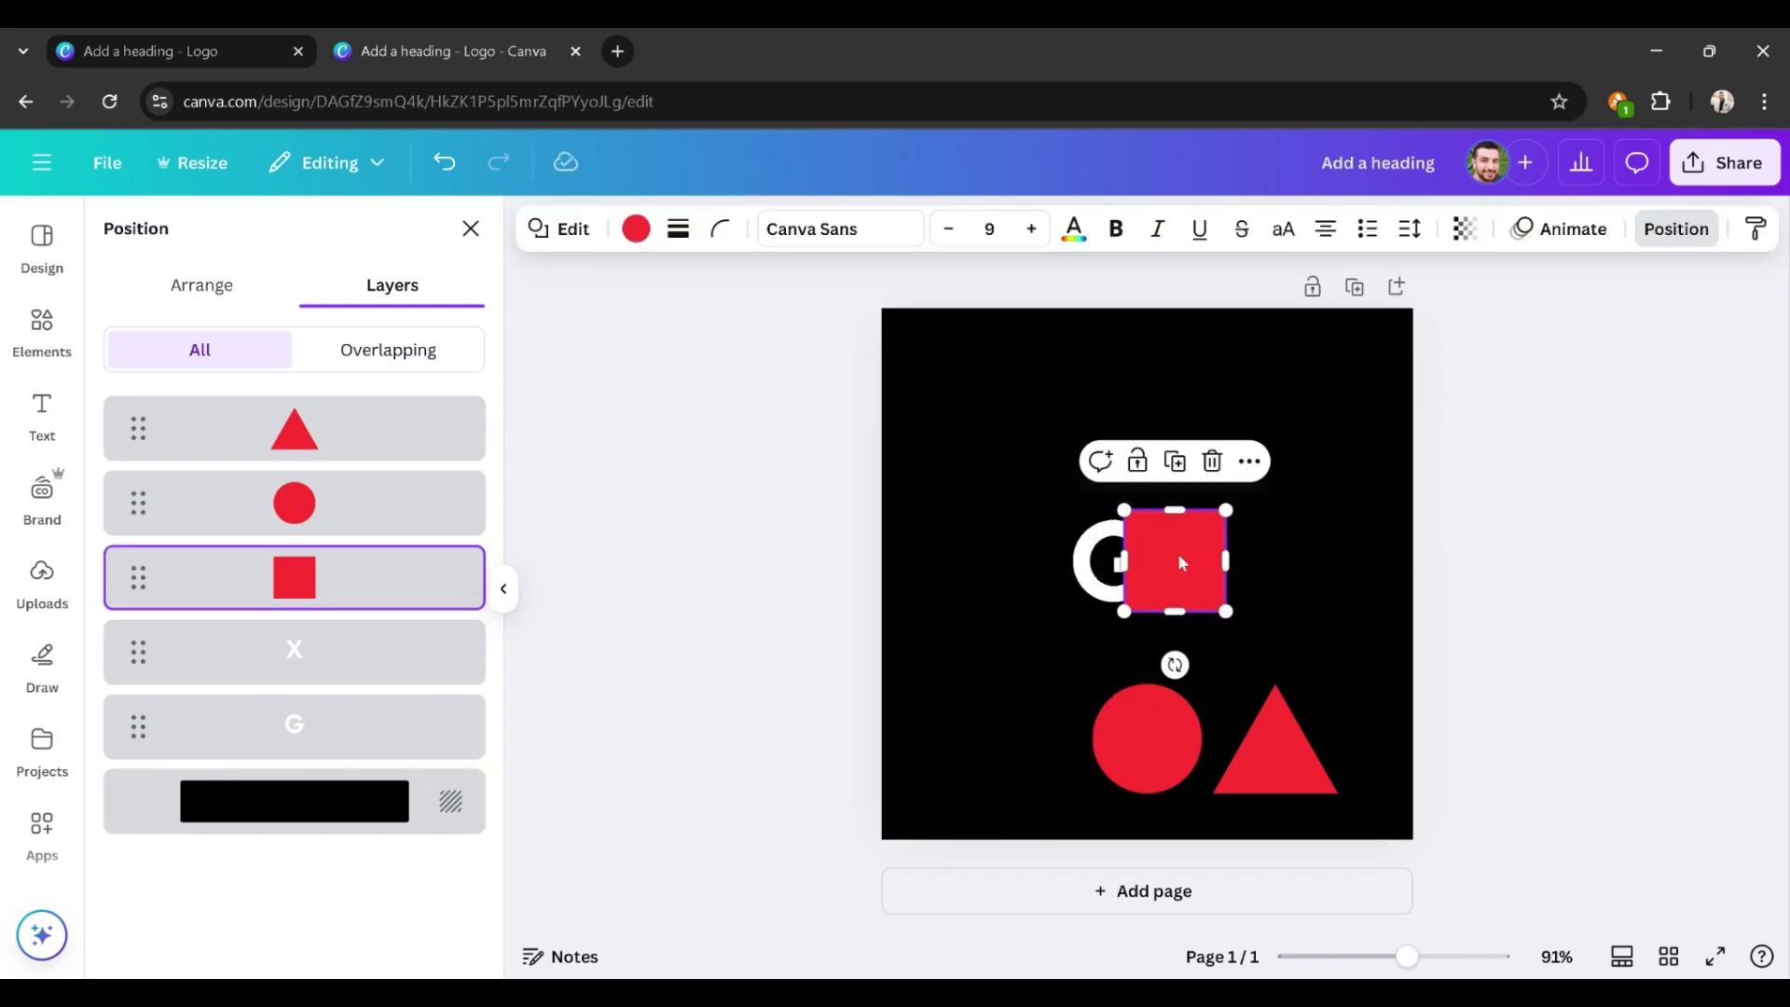
scroll(1233, 539, "up", 10)
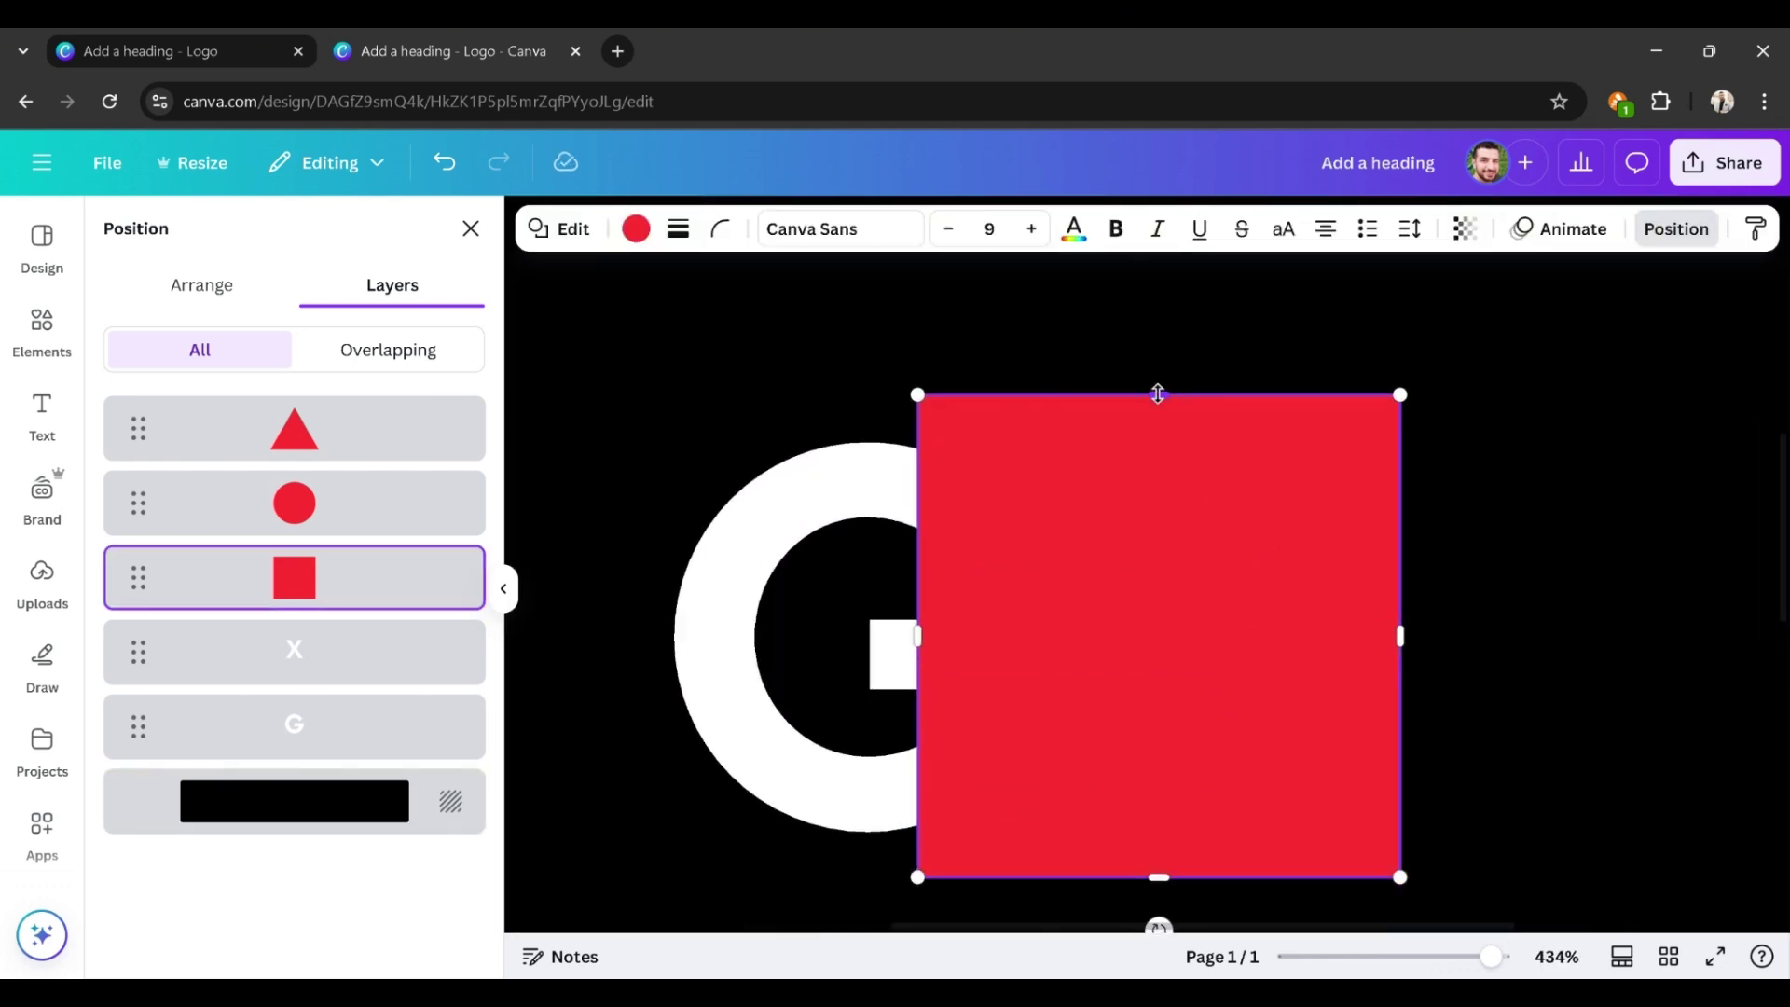
left_click_drag(1157, 393, 1173, 453)
left_click_drag(1159, 873, 1159, 819)
left_click_drag(1391, 633, 1125, 631)
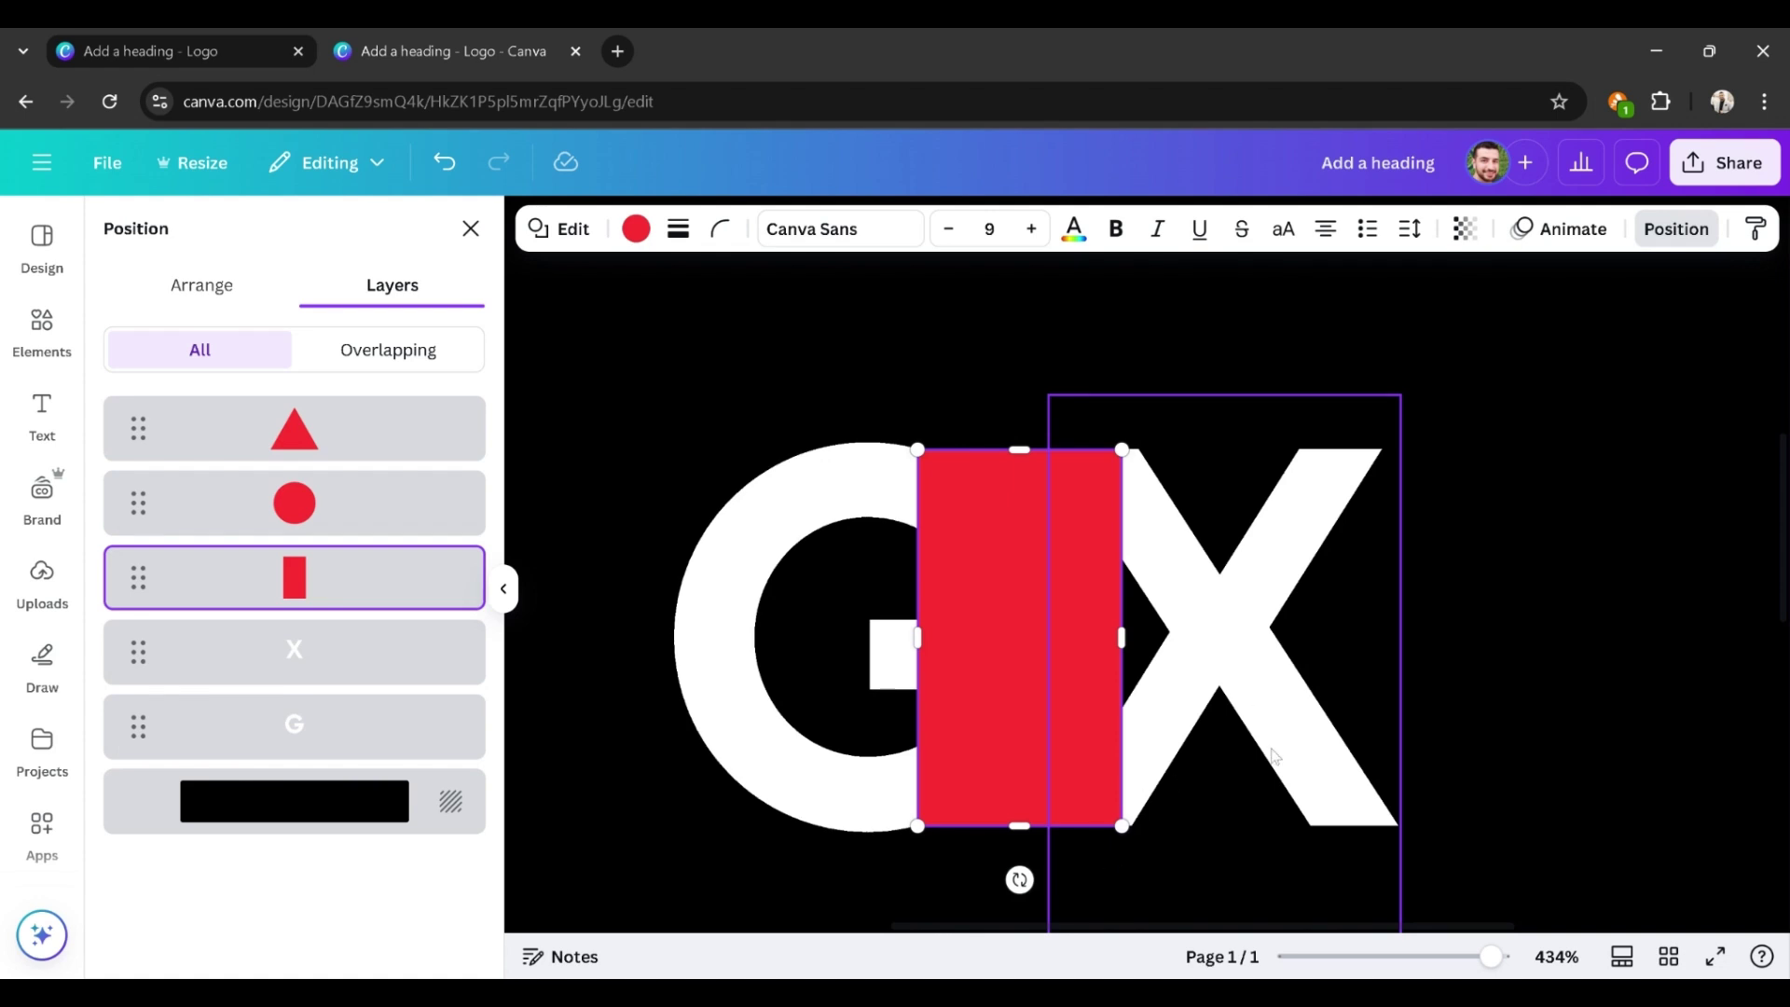
mouse_move(1121, 637)
left_mouse_down()
mouse_move(1197, 638)
mouse_move(1107, 643)
mouse_move(1130, 636)
left_mouse_up()
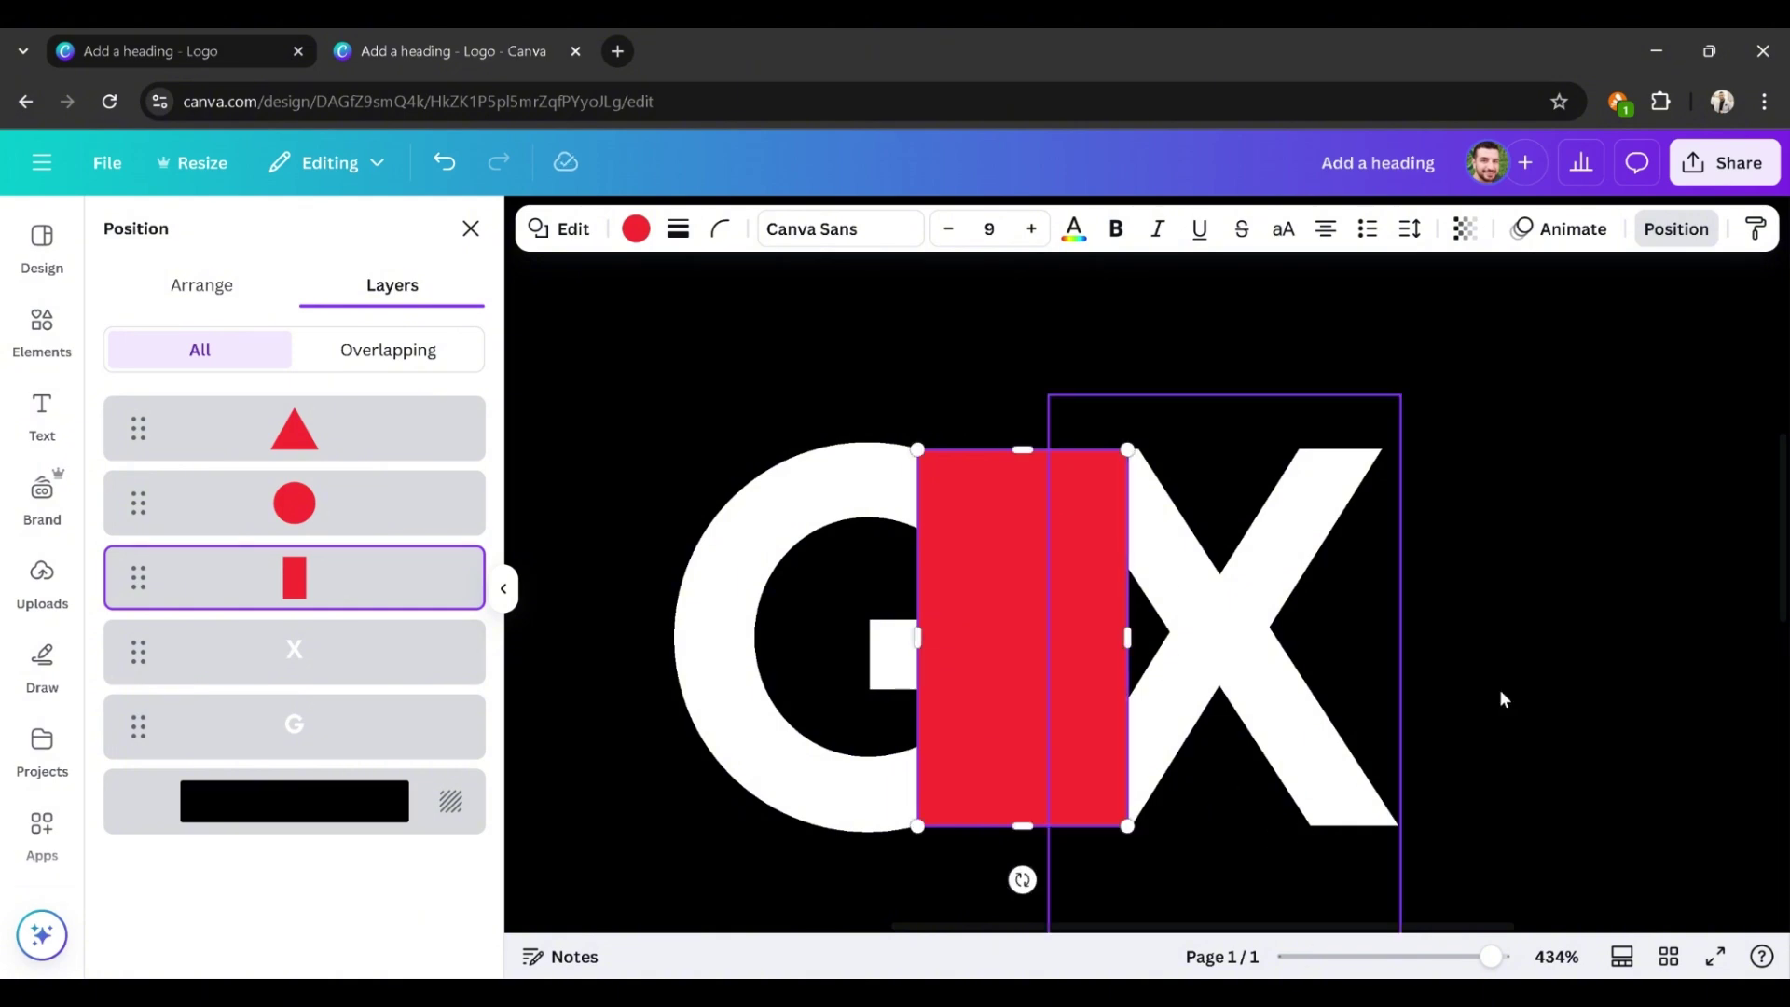
Step: Fine-tune the red rectangle's top edge so it lines up with the top of the X
left_click(1561, 581)
scroll(1079, 455, "up", 2)
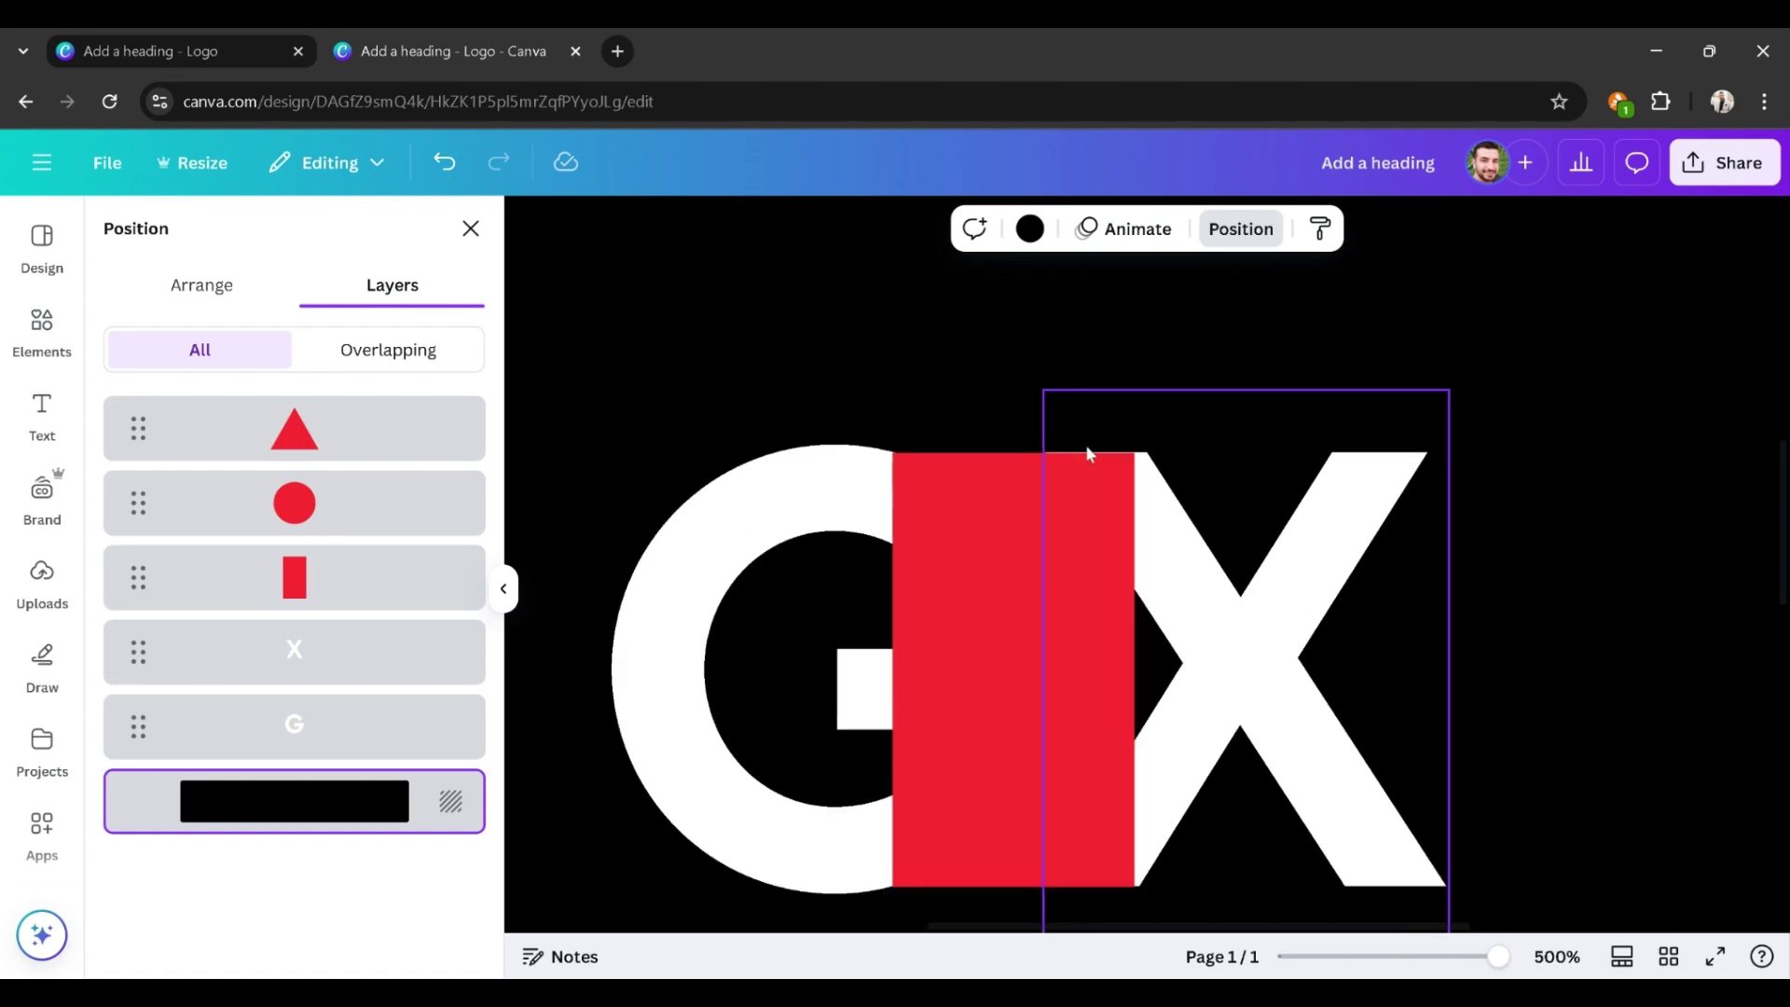
left_click(1029, 476)
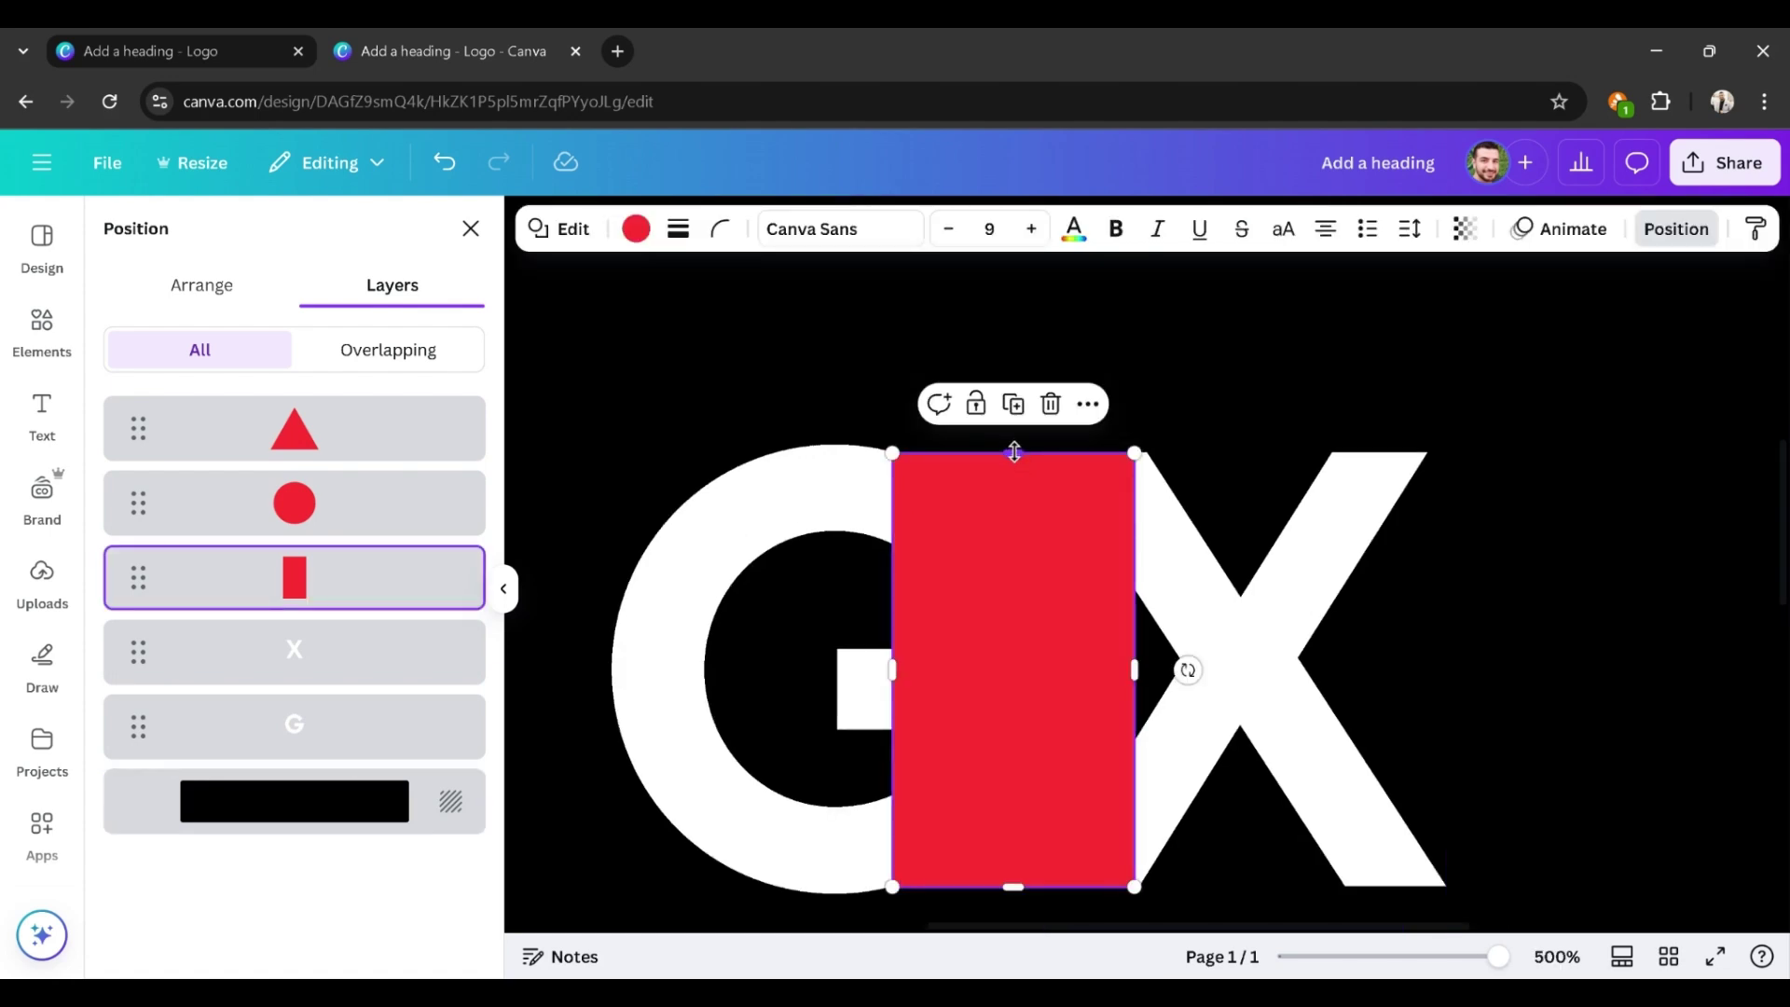
left_click_drag(1014, 448, 1014, 448)
left_click(1240, 400)
left_click(1614, 645)
Step: Move the red triangle up over the lower part of the X and rotate it to 90°
scroll(1614, 645, "down", 5)
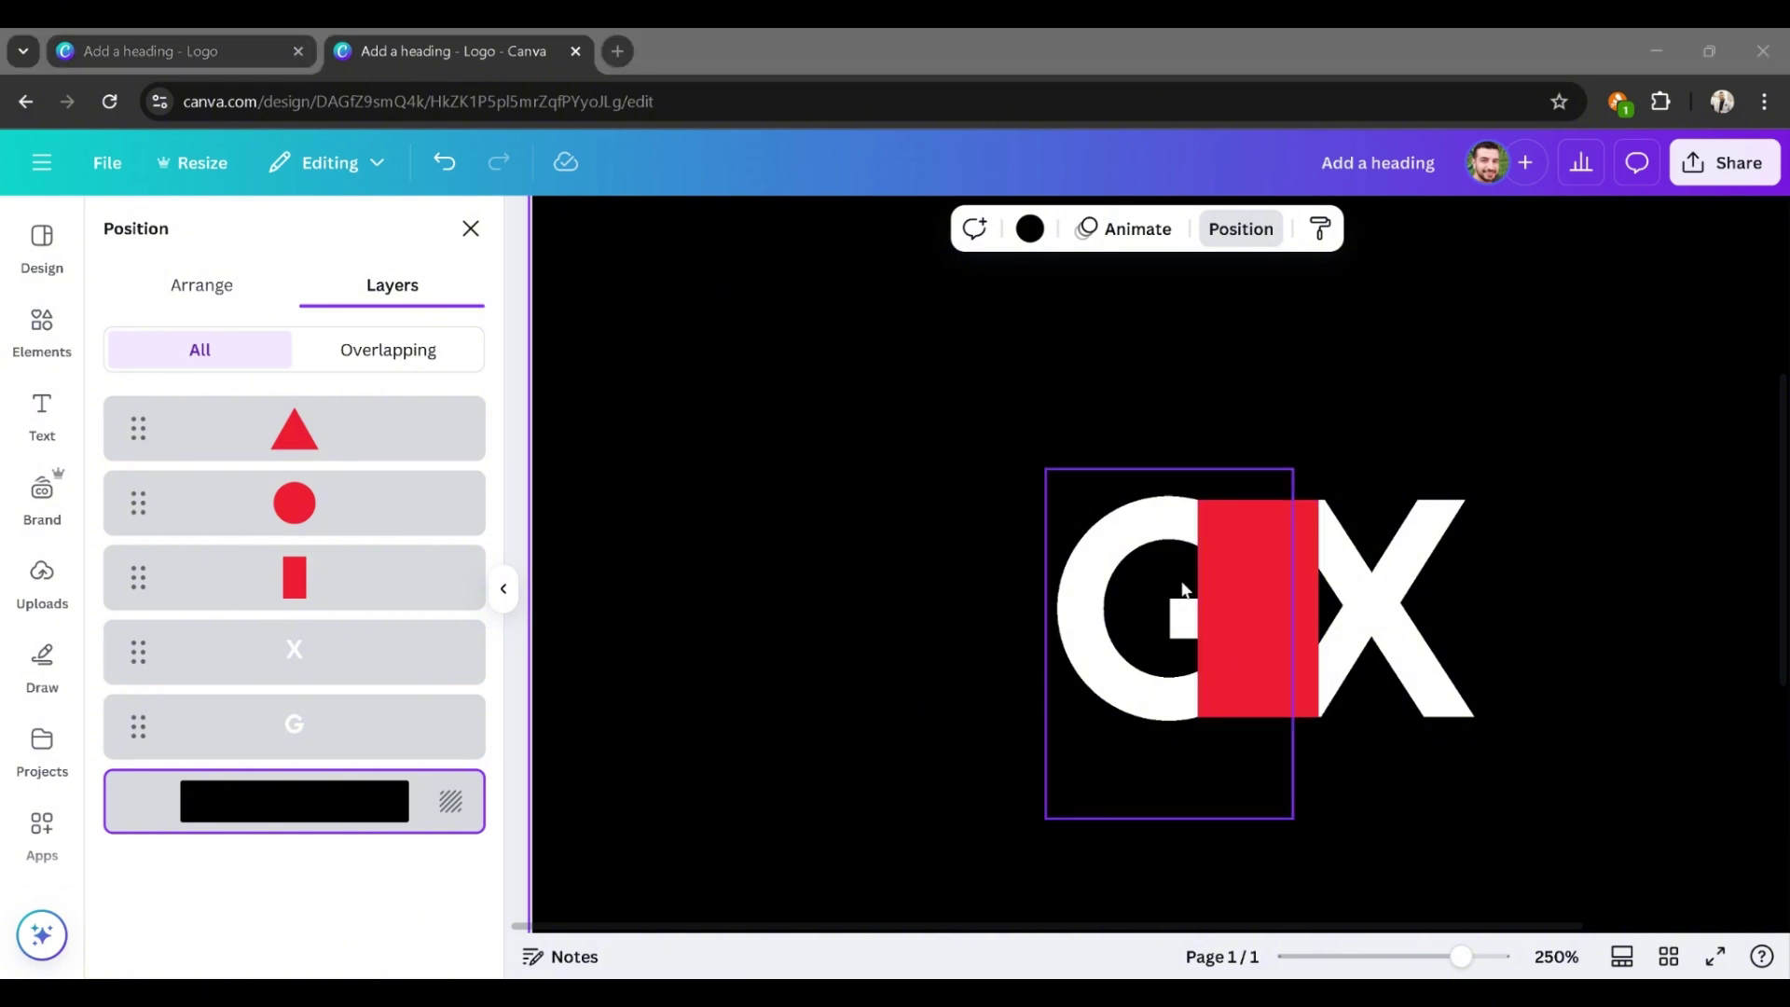
scroll(1182, 585, "down", 4)
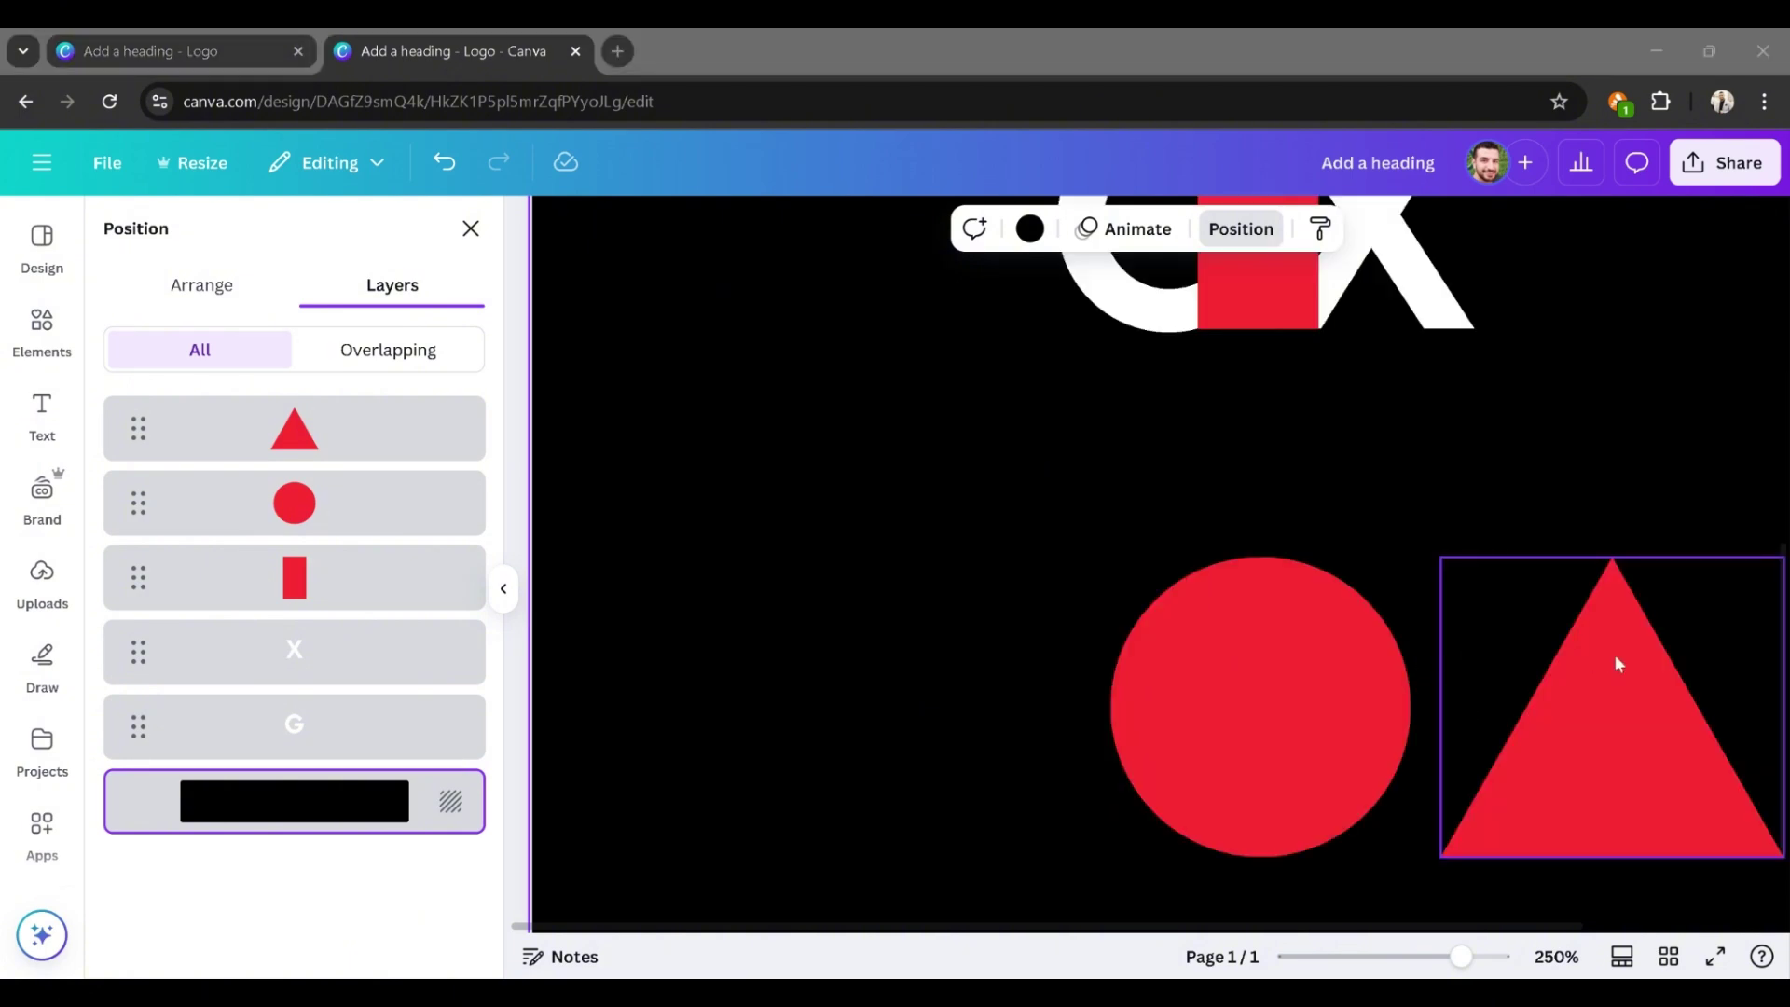
left_click(1617, 659)
left_click_drag(1638, 752, 1408, 416)
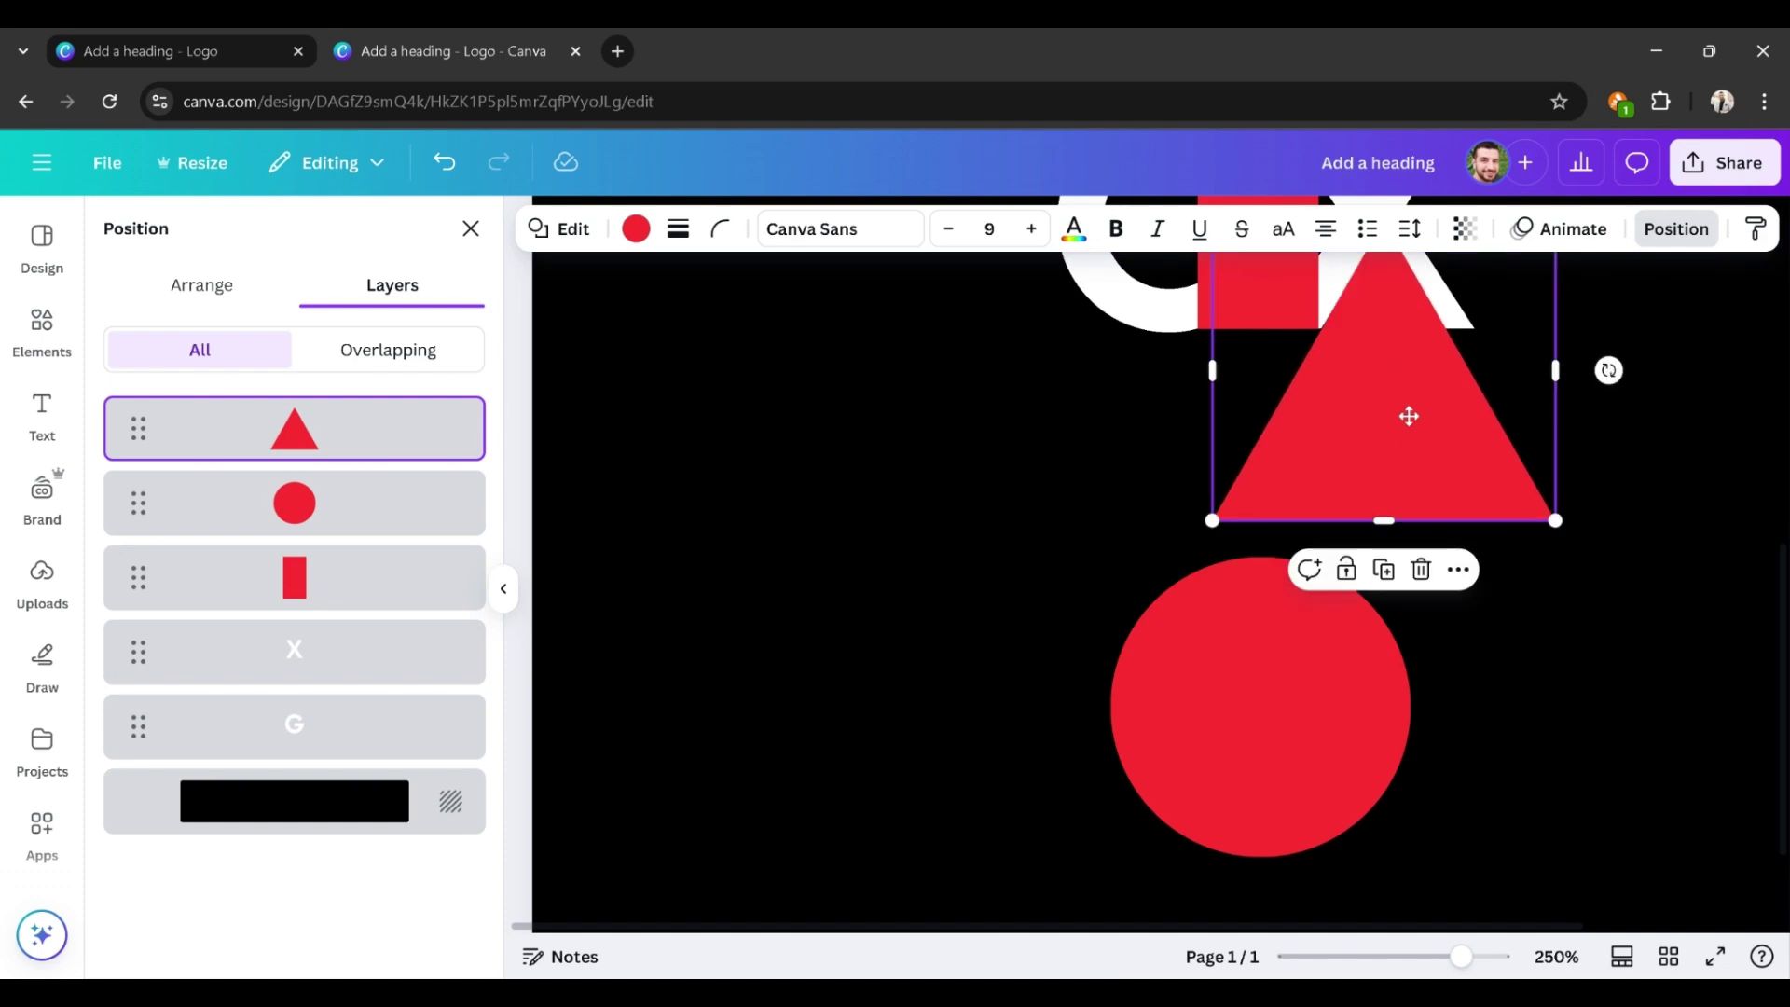
scroll(1406, 411, "up", 4)
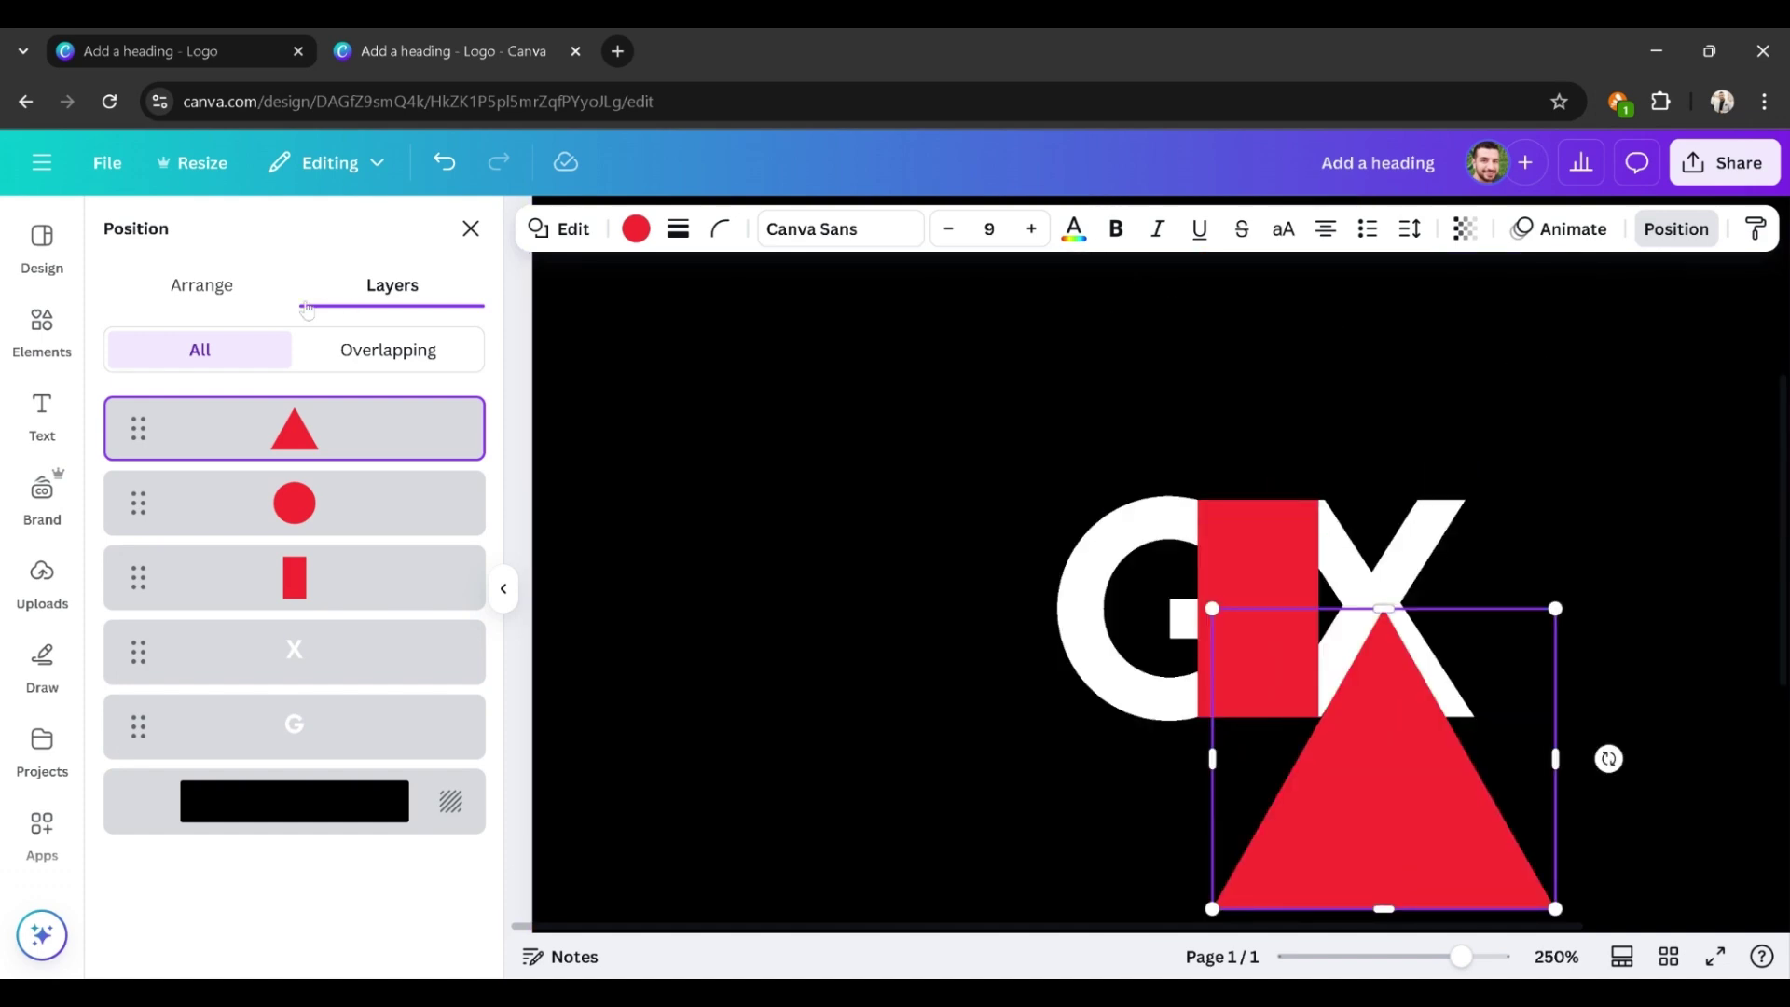
left_click(201, 284)
left_click(419, 861)
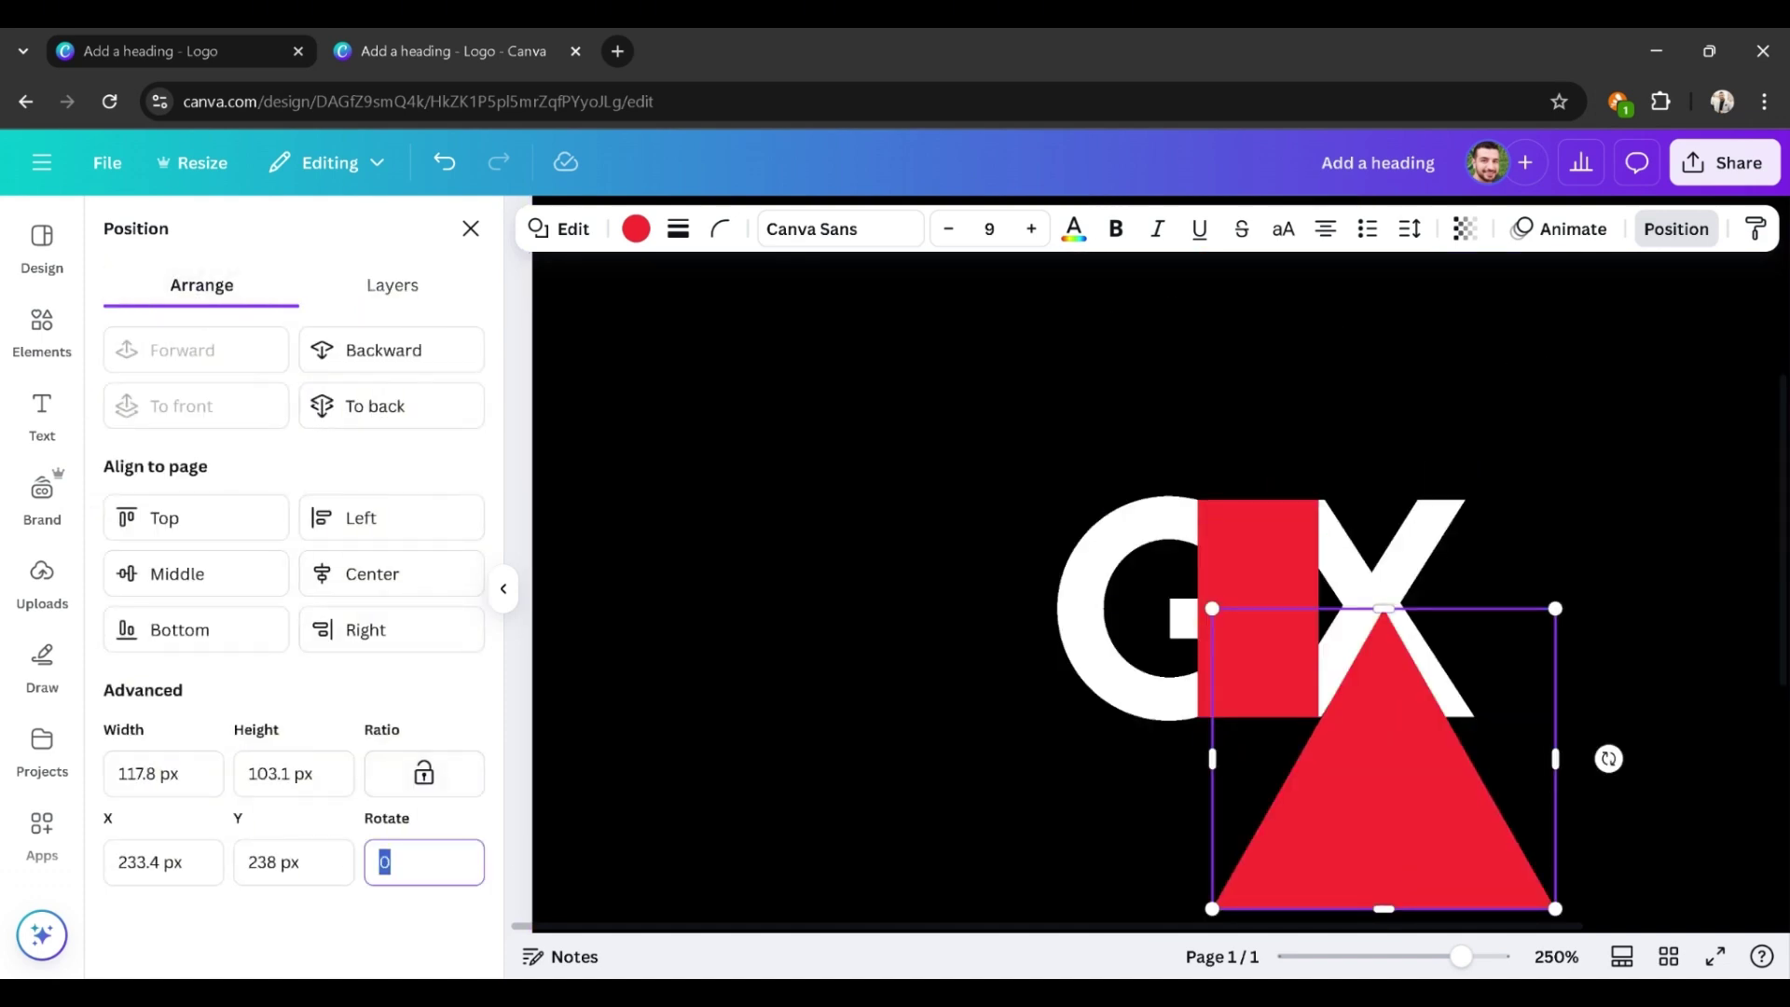
type("90")
key("Return")
Step: Position the rotated triangle over the rectangle's right edge and shrink it to about 60 × 29 px to fill the X's left notch
left_click_drag(1362, 755, 1227, 610)
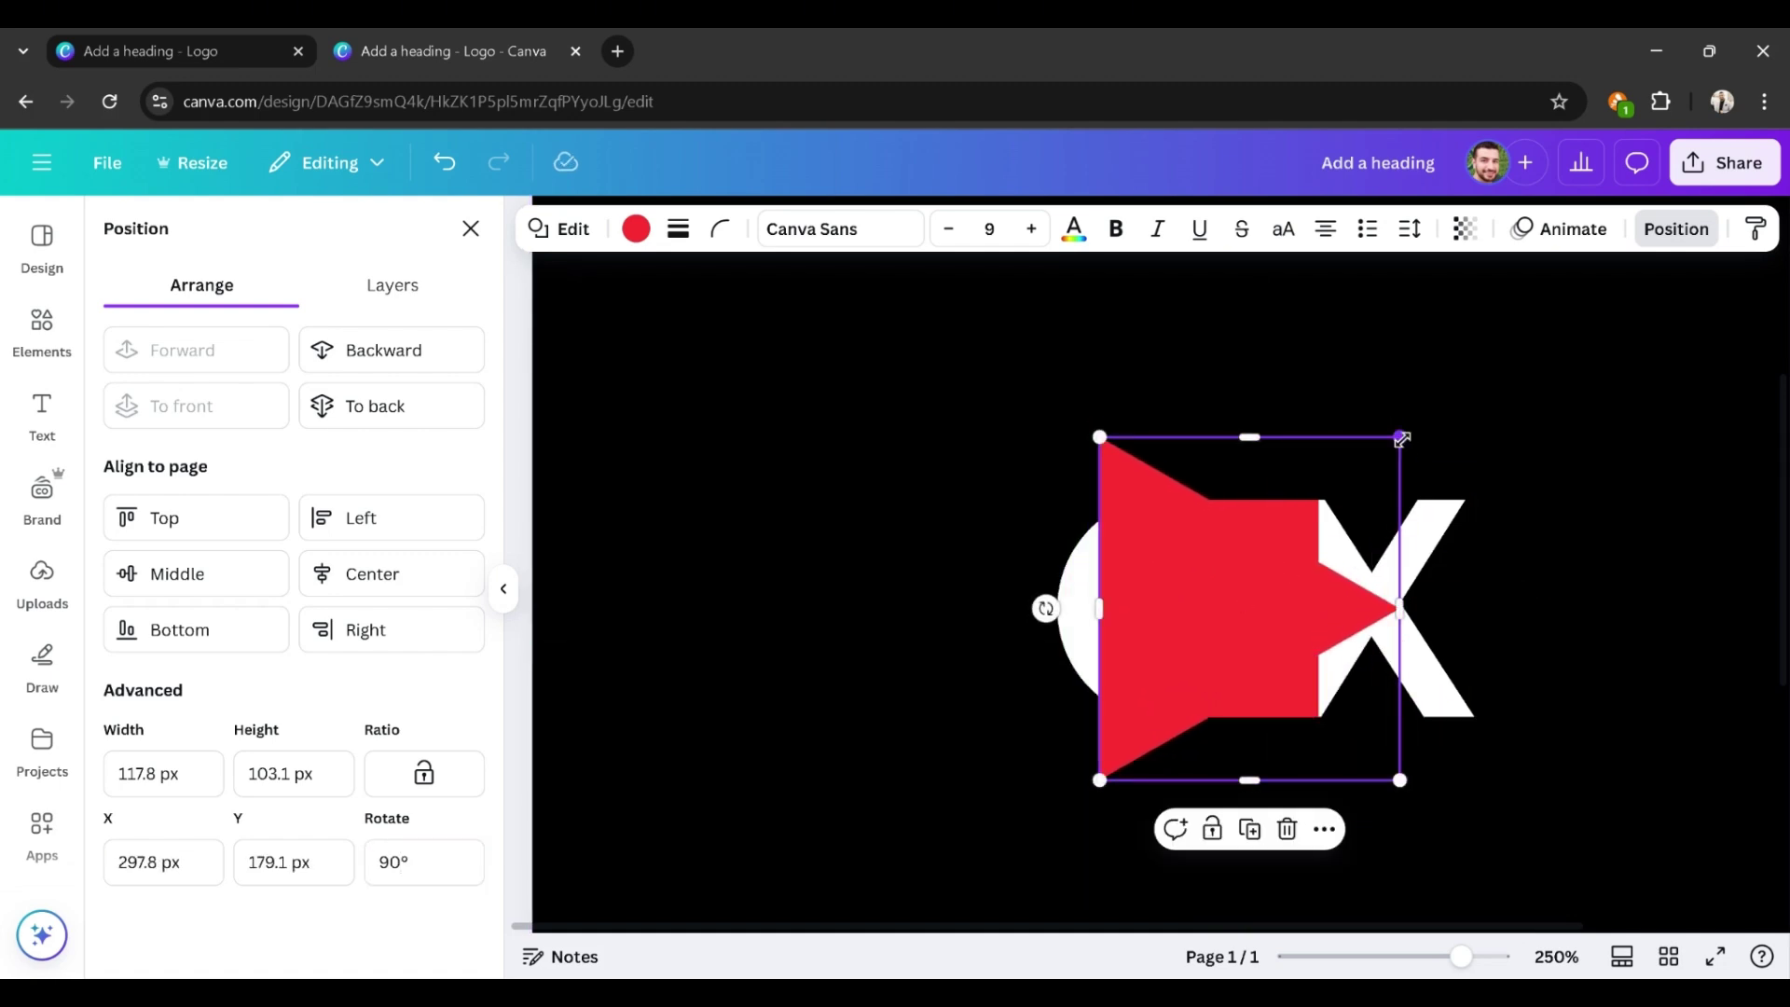
left_click_drag(1399, 436, 1323, 524)
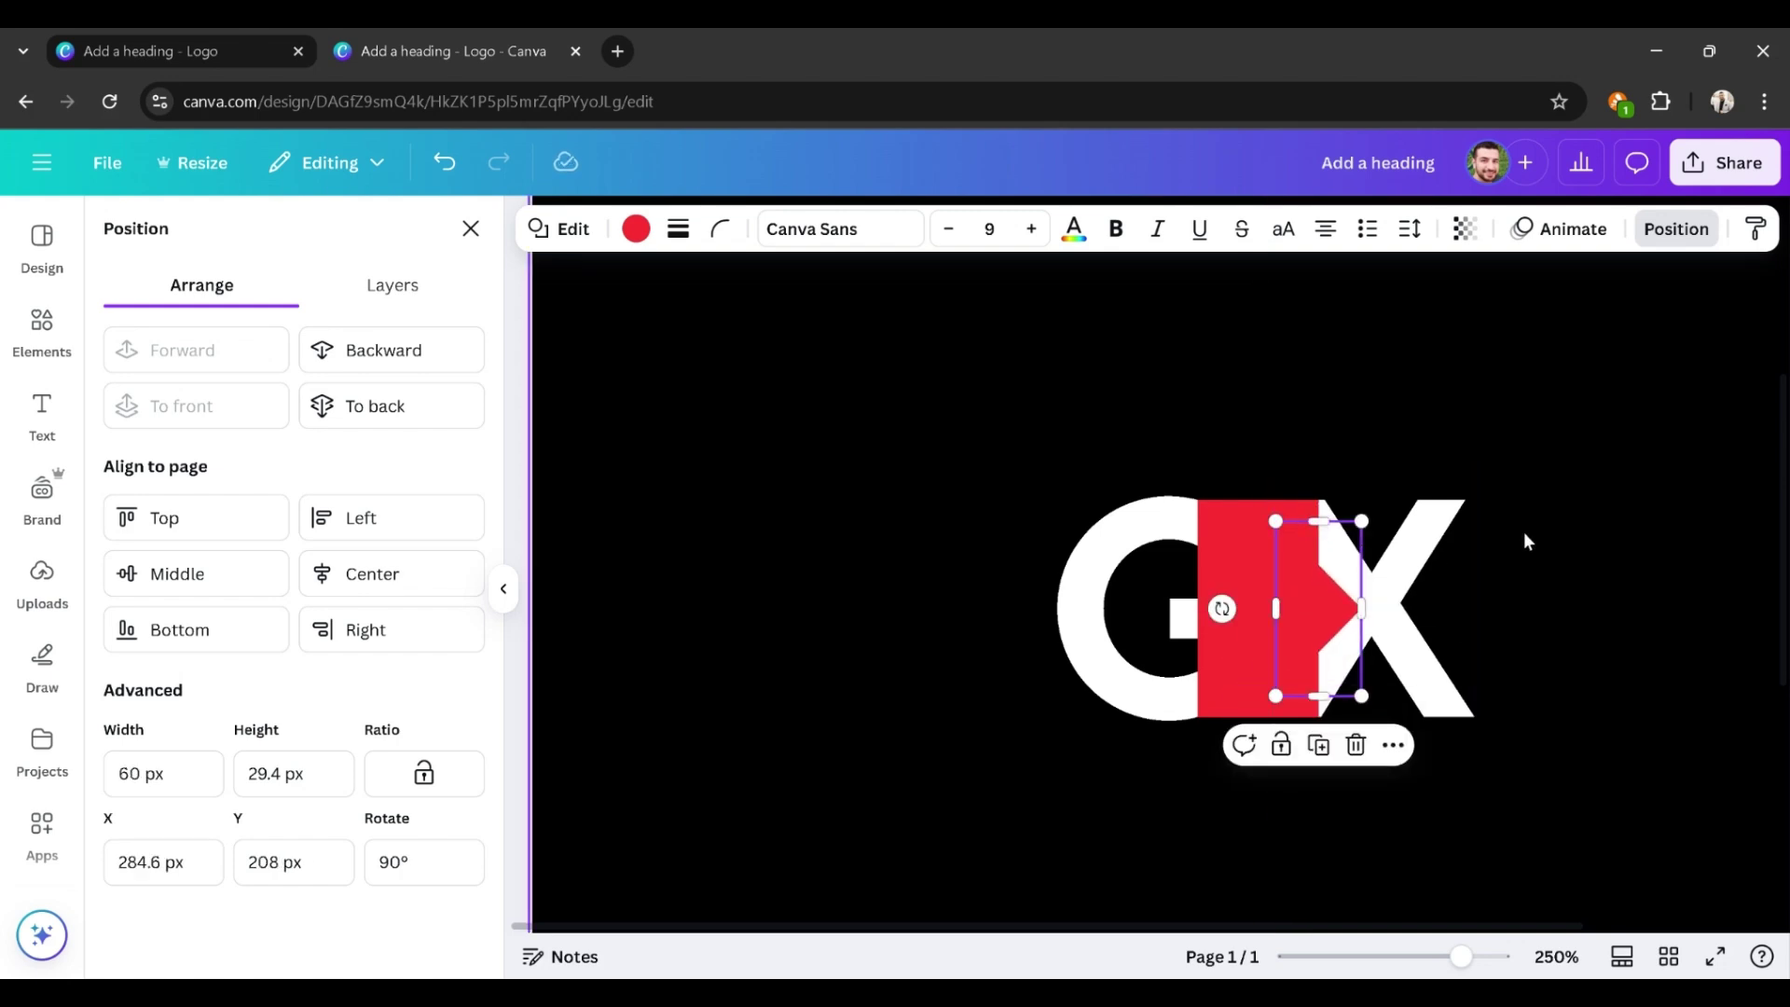
left_click(1363, 644)
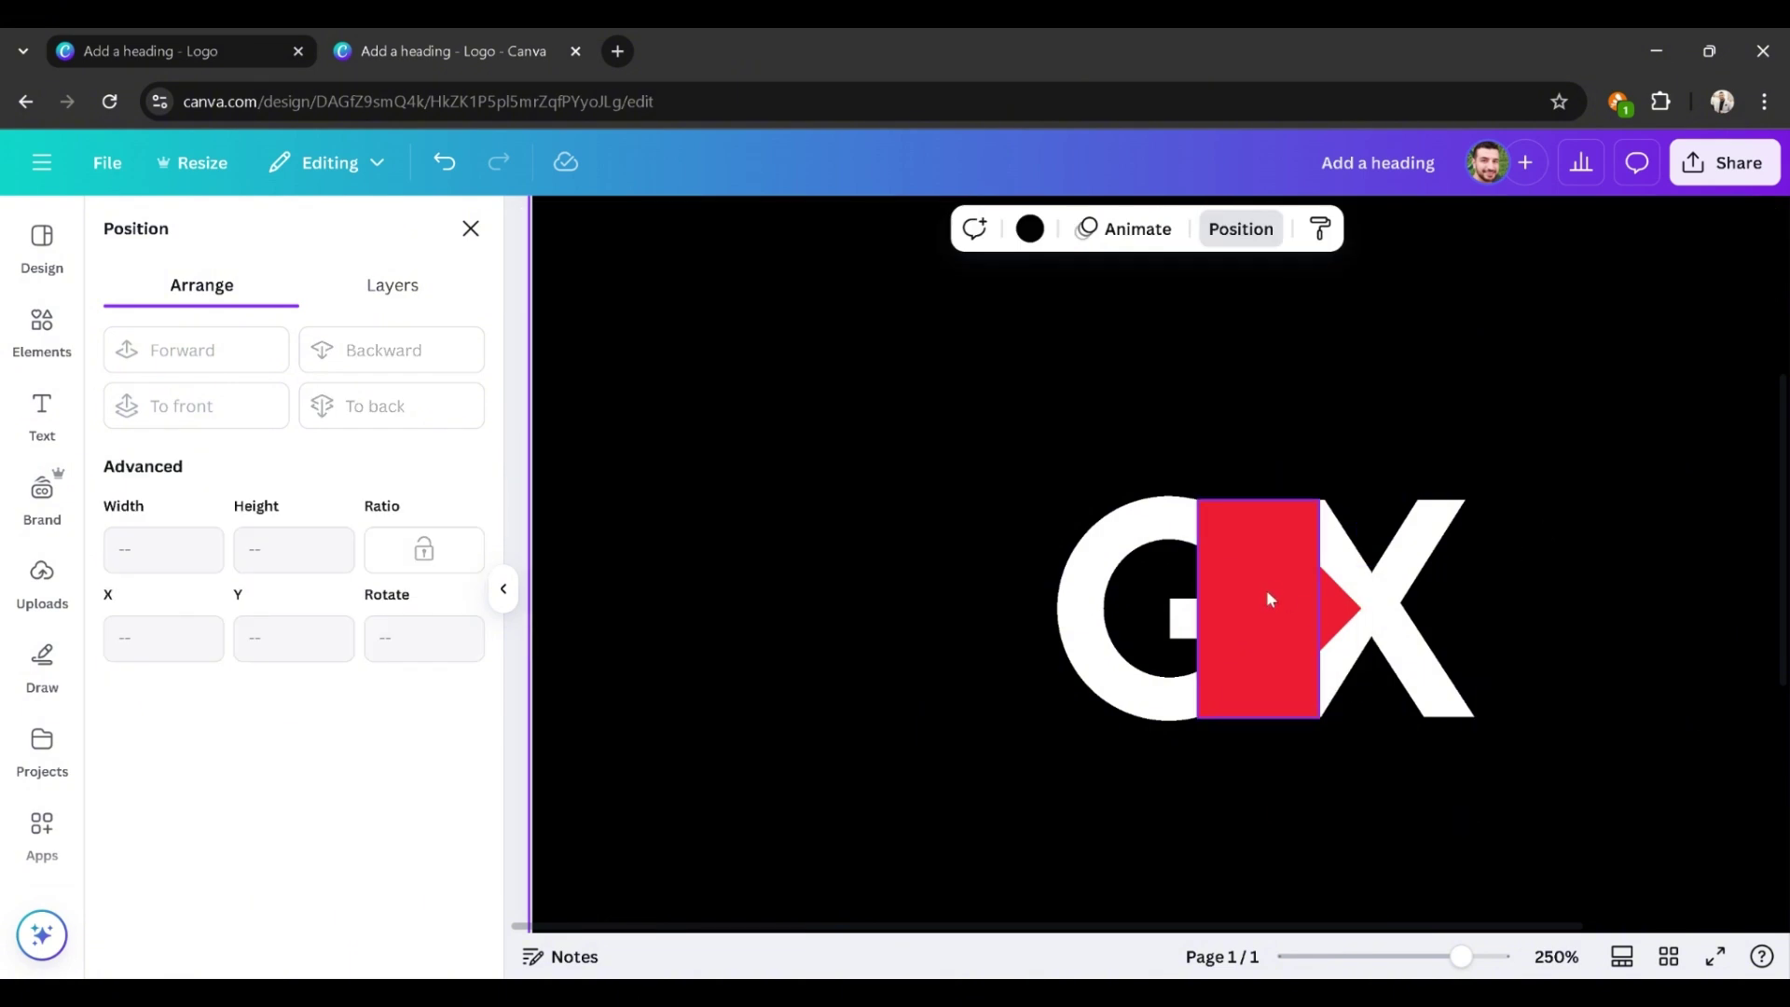
Step: Move the red circle up over the G and align it vertically with the letters
scroll(1266, 589, "down", 4)
left_click(1273, 667)
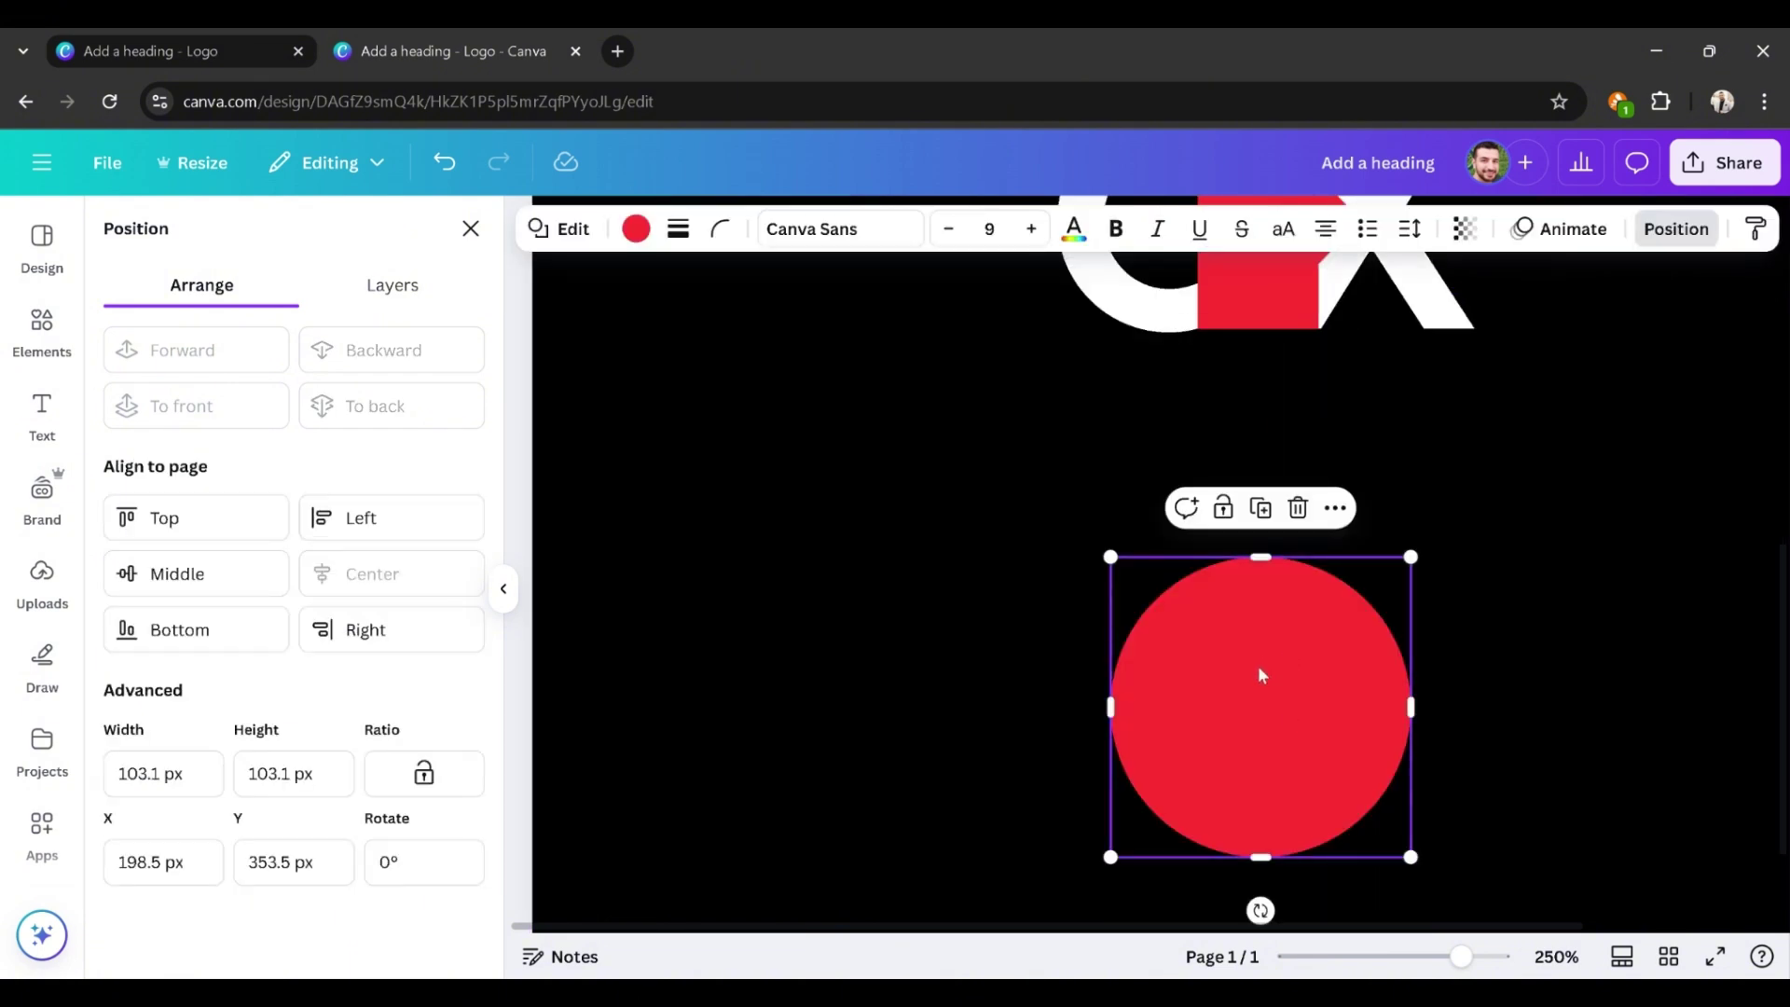
scroll(1259, 669, "up", 2)
left_click_drag(1287, 799, 1249, 553)
left_click_drag(1244, 377, 1231, 331)
scroll(1305, 350, "up", 2)
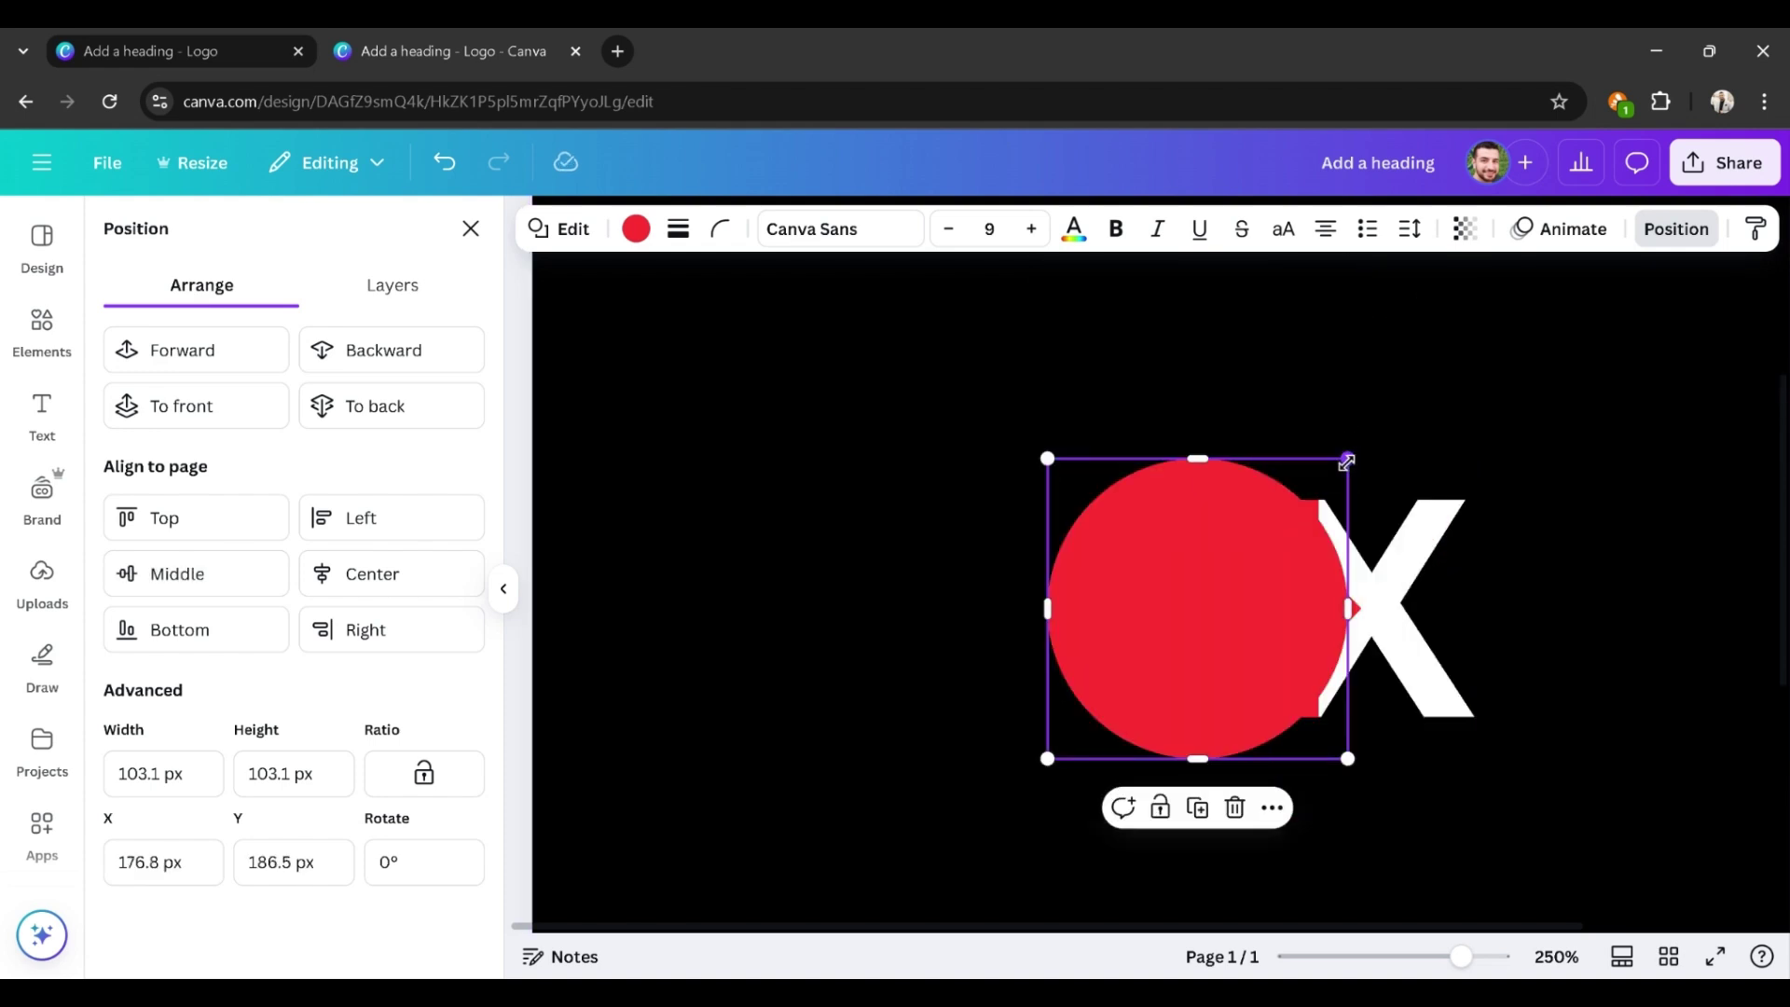
Step: Shrink the red circle to about 53.6 px and shift it left so it fills the G's counter
left_click_drag(1348, 459, 1273, 527)
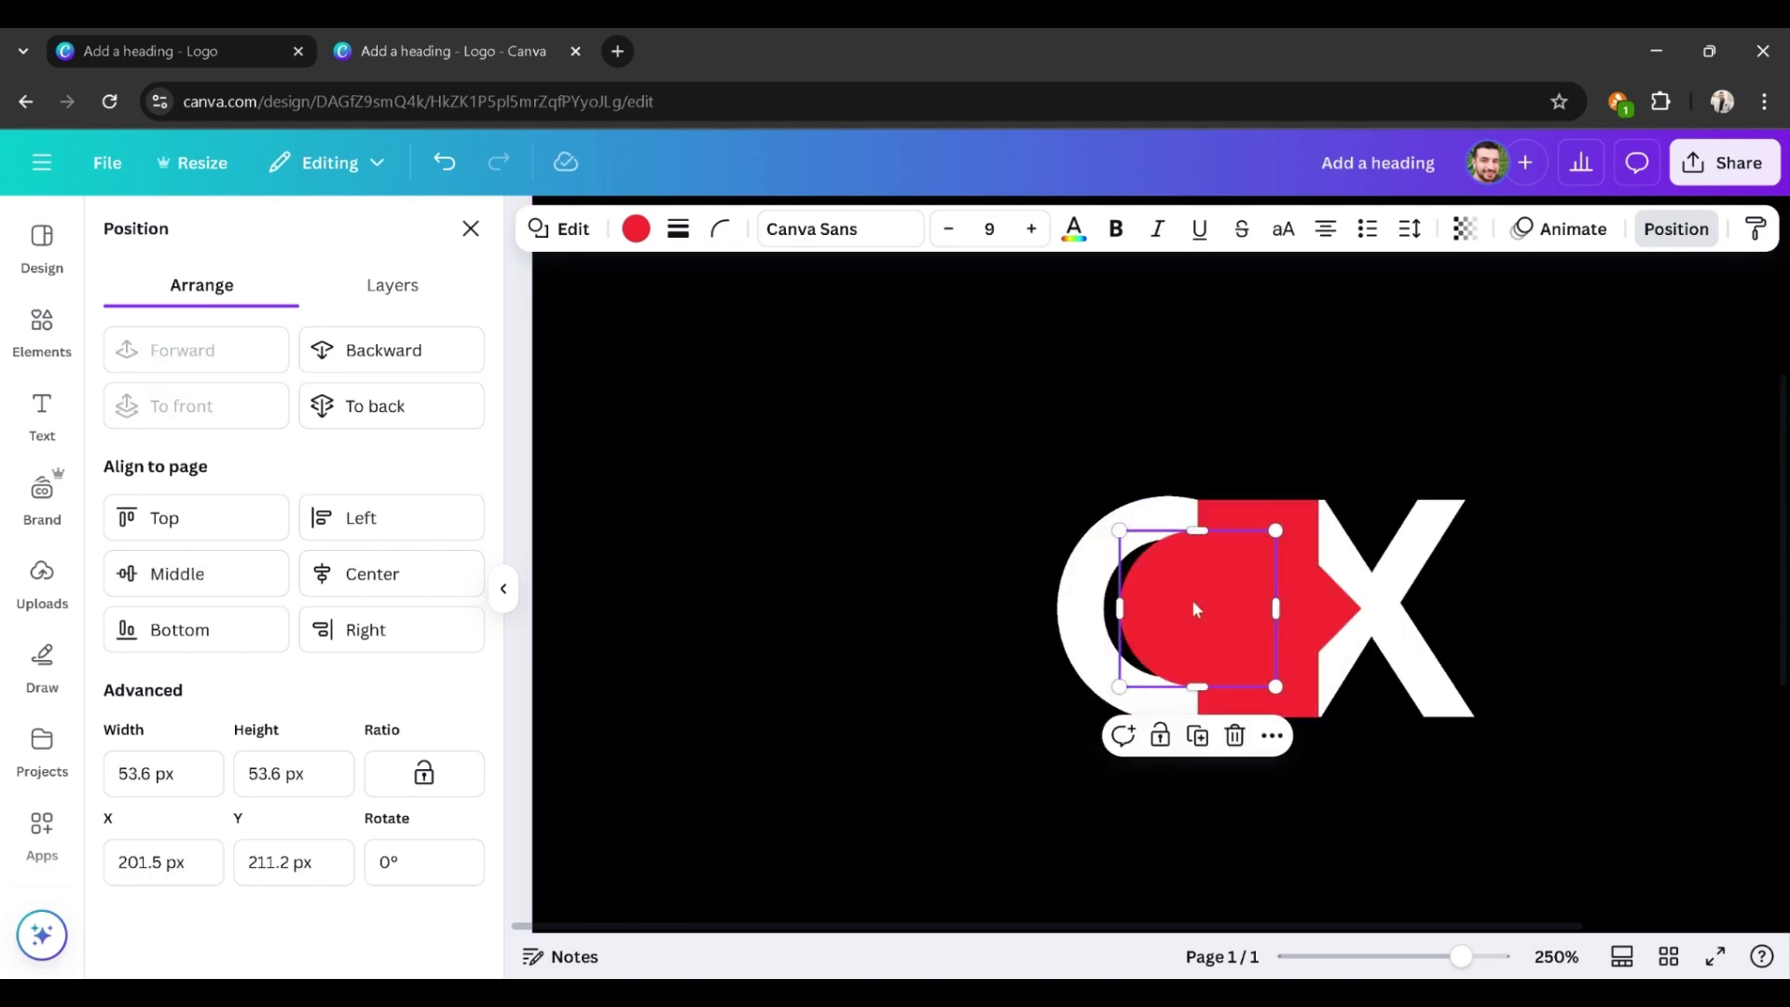
left_click_drag(1191, 600, 1149, 611)
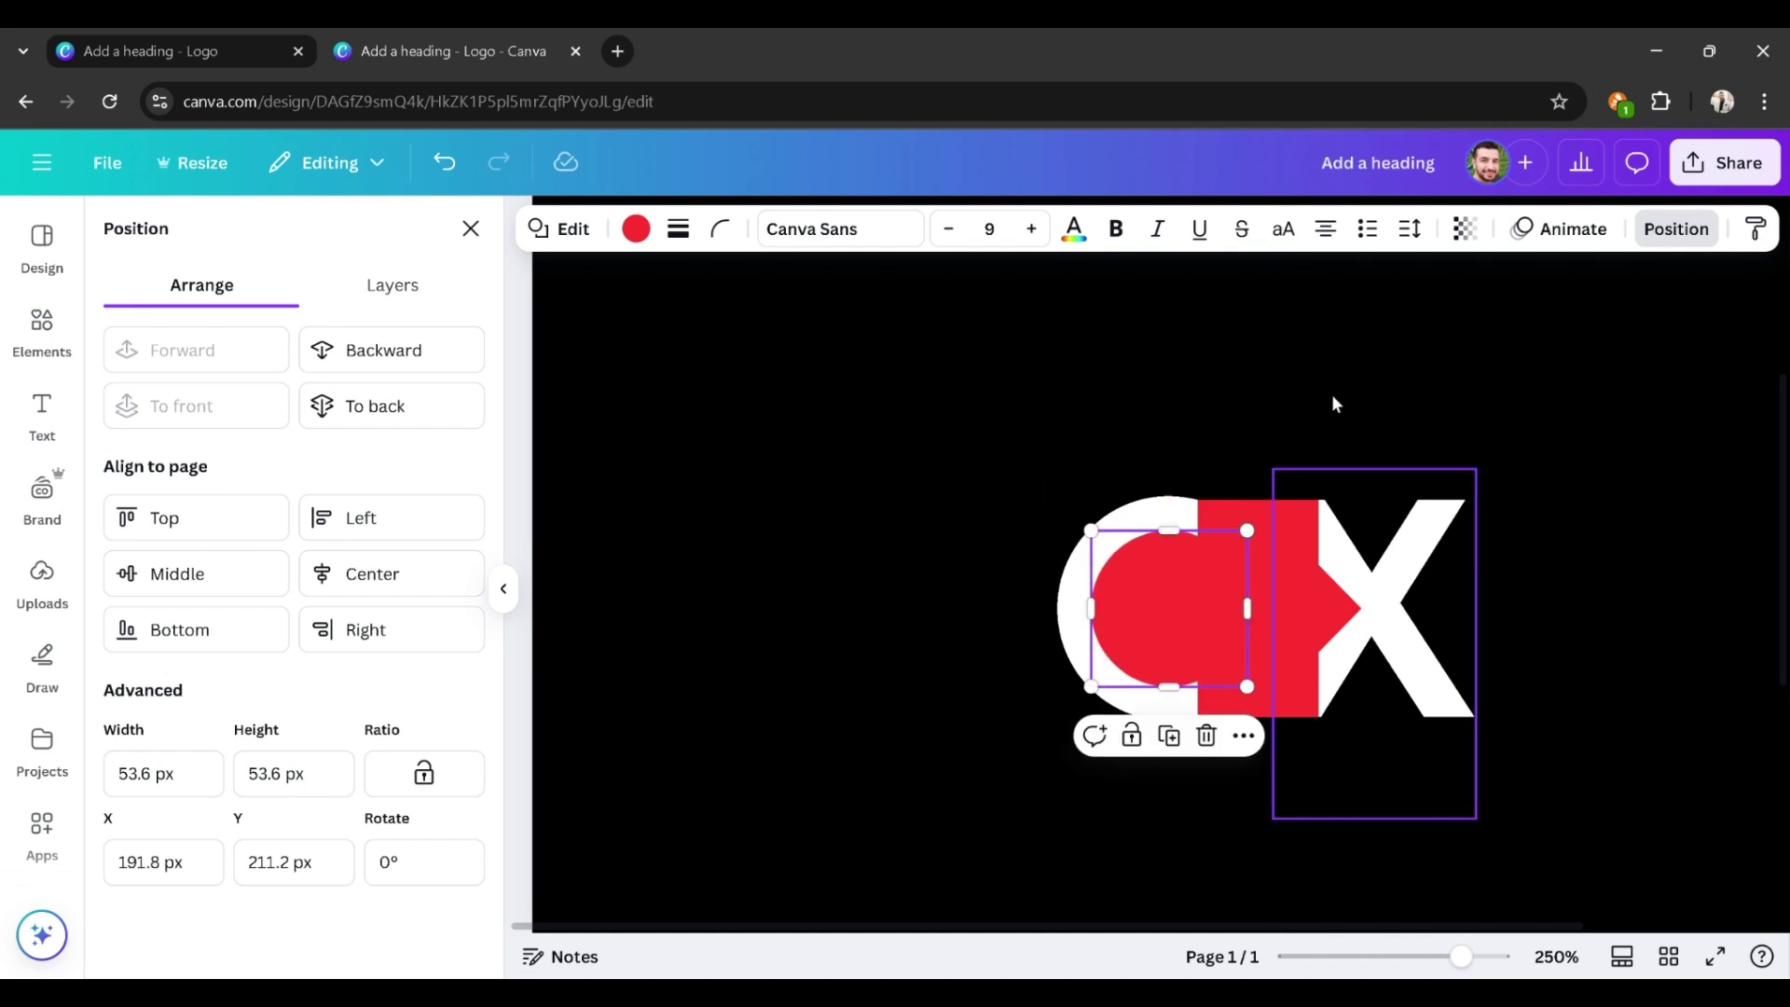
left_click(1317, 372)
left_click(1172, 372)
scroll(1172, 372, "down", 3)
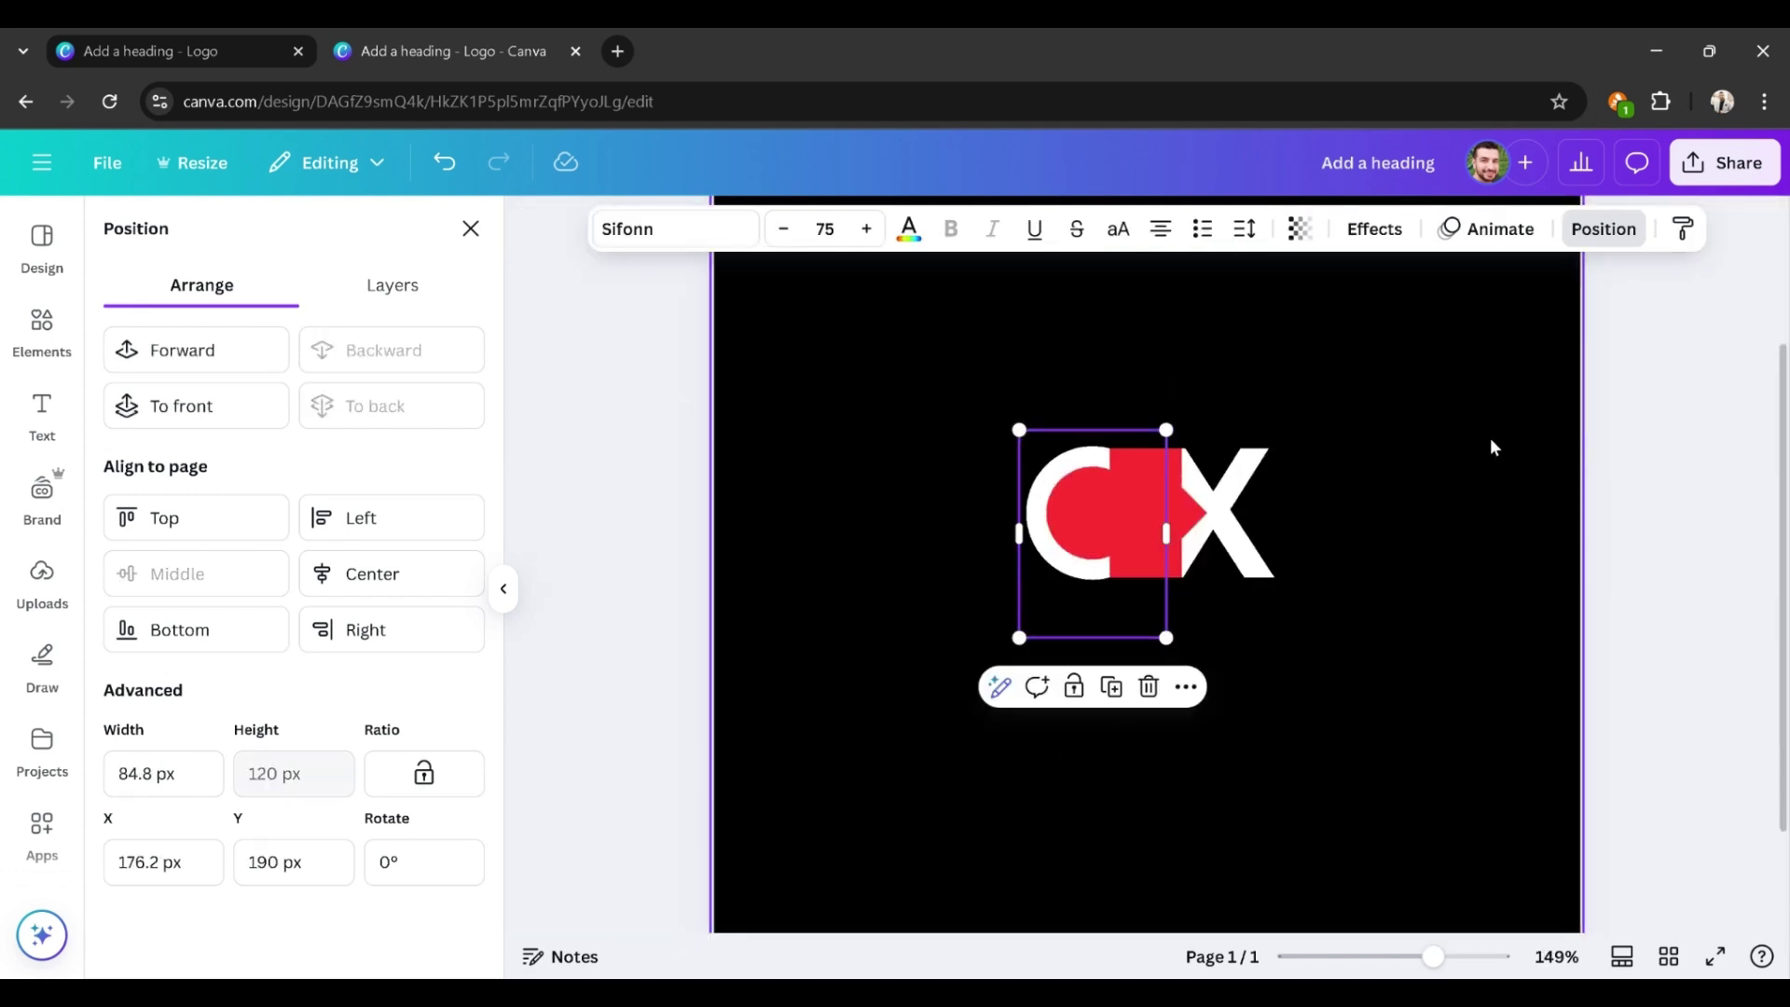
left_click(1510, 453)
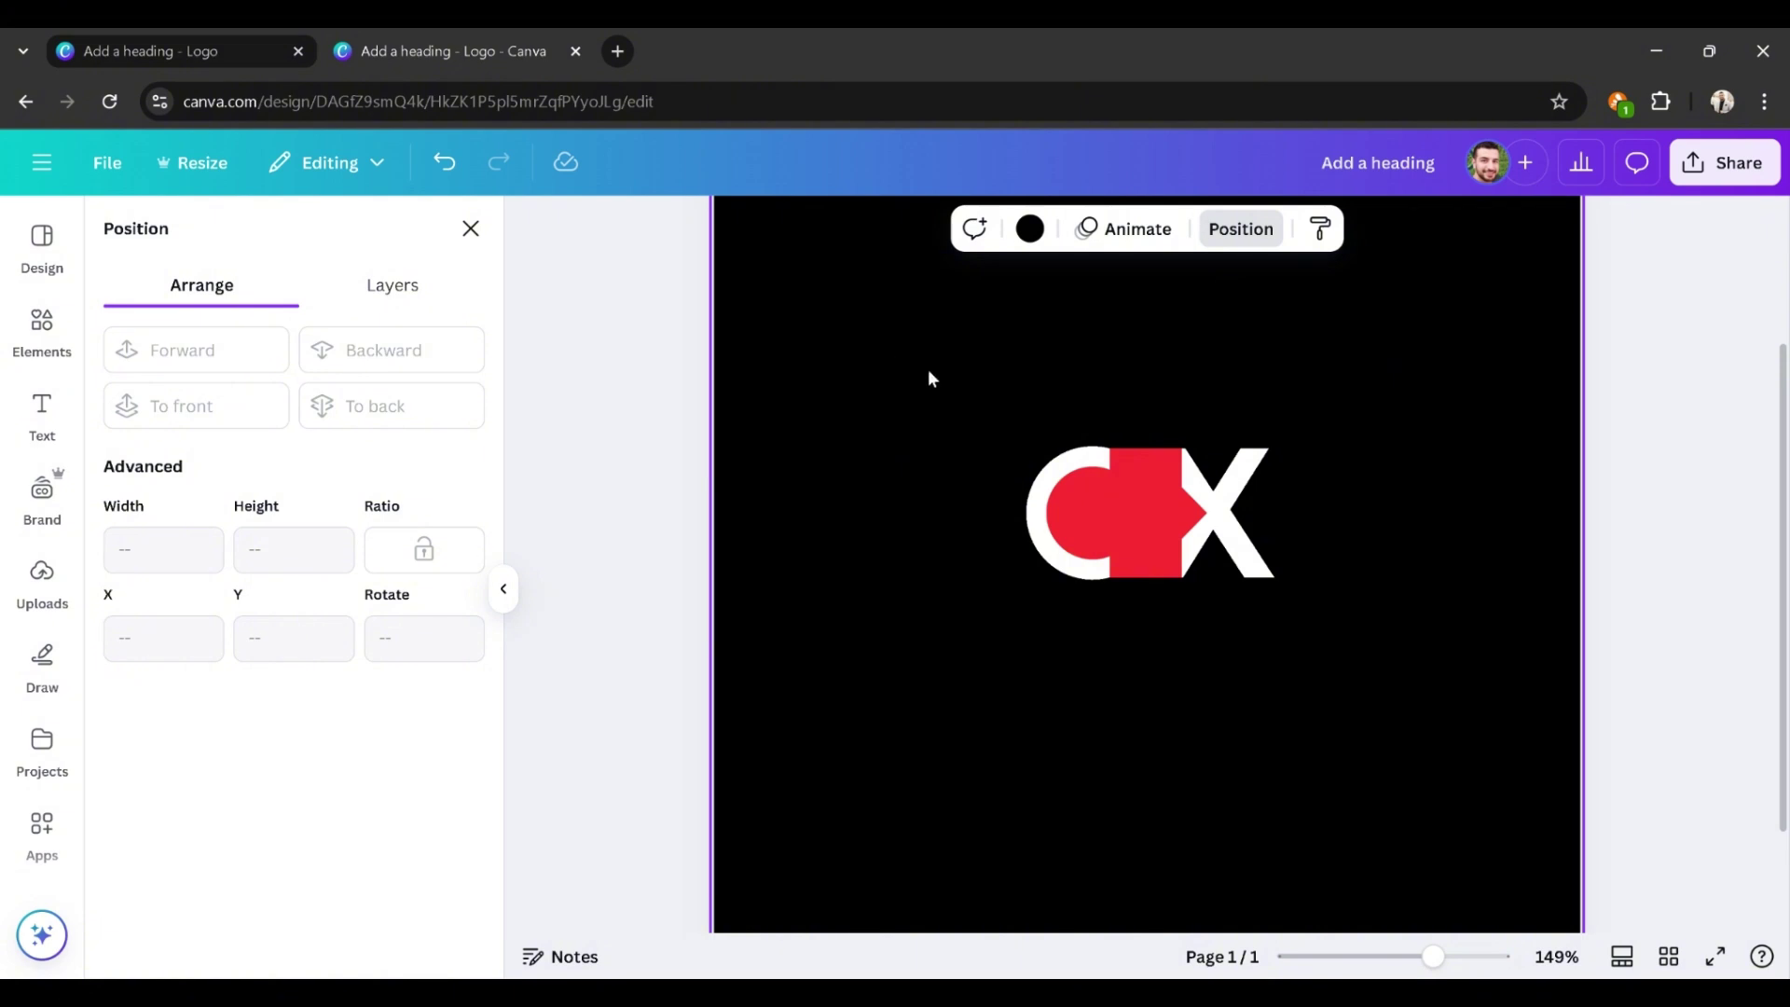
Step: Bring the letter G to the top of the layer order
left_click(1085, 522)
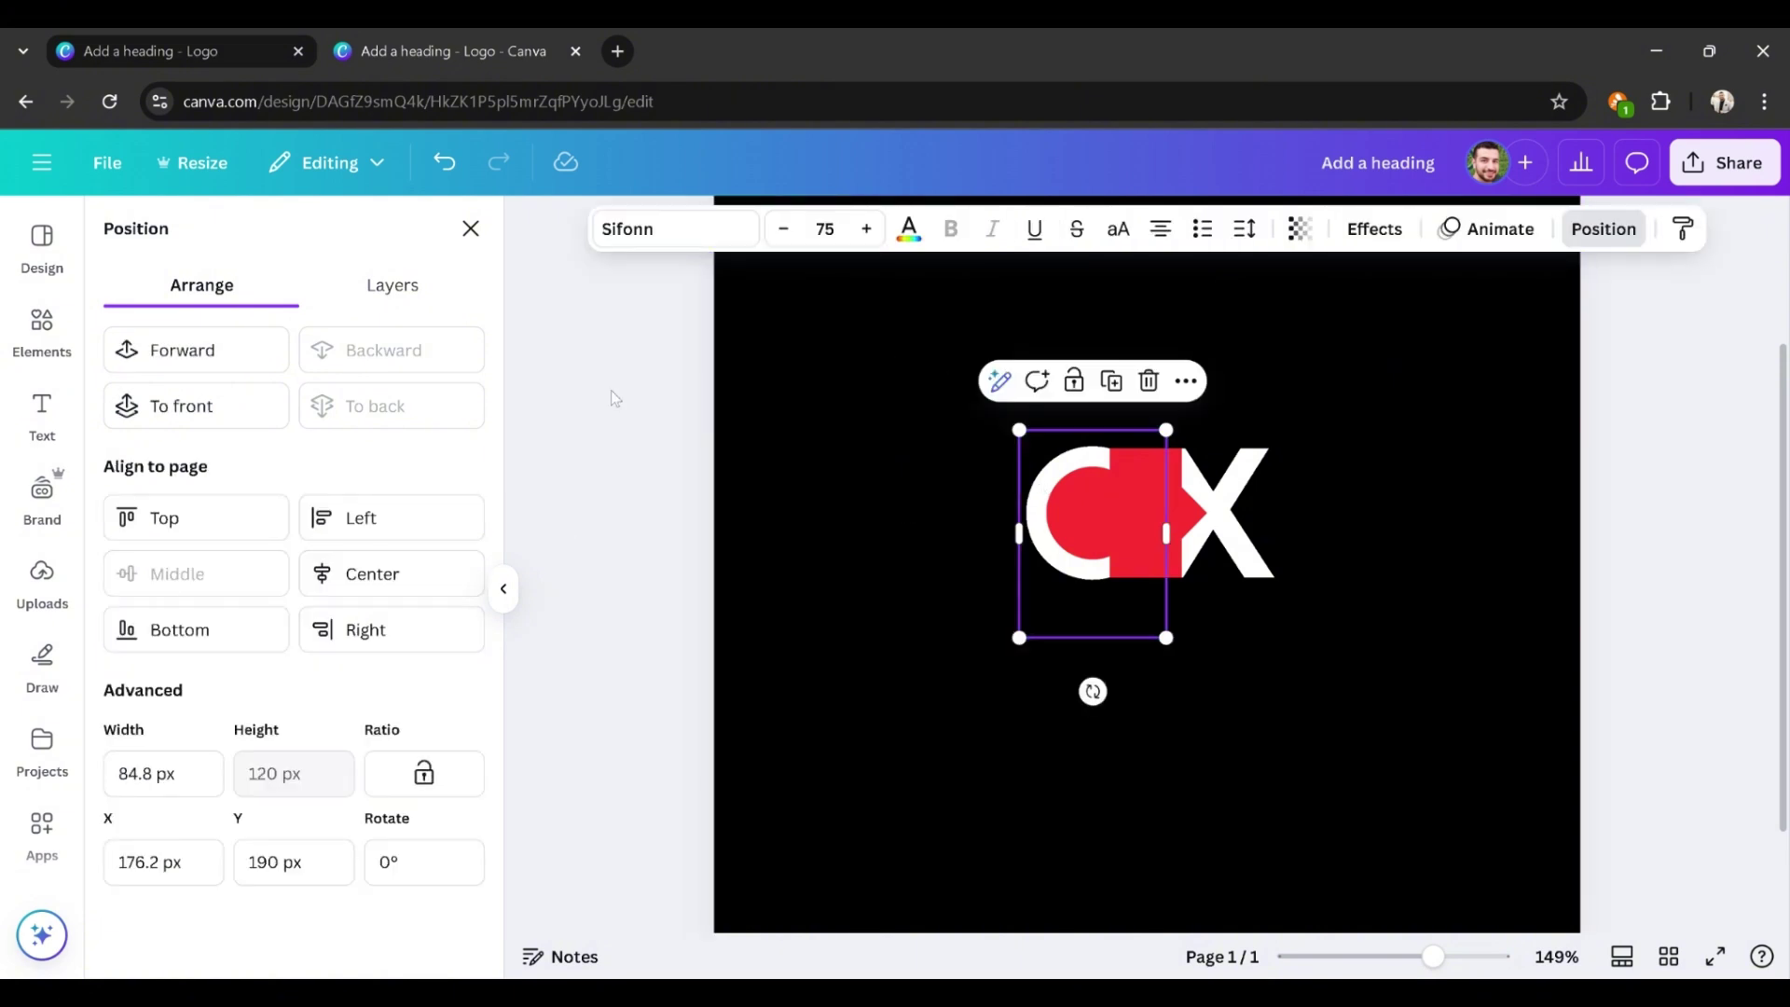
left_click(393, 284)
left_click_drag(343, 731, 343, 414)
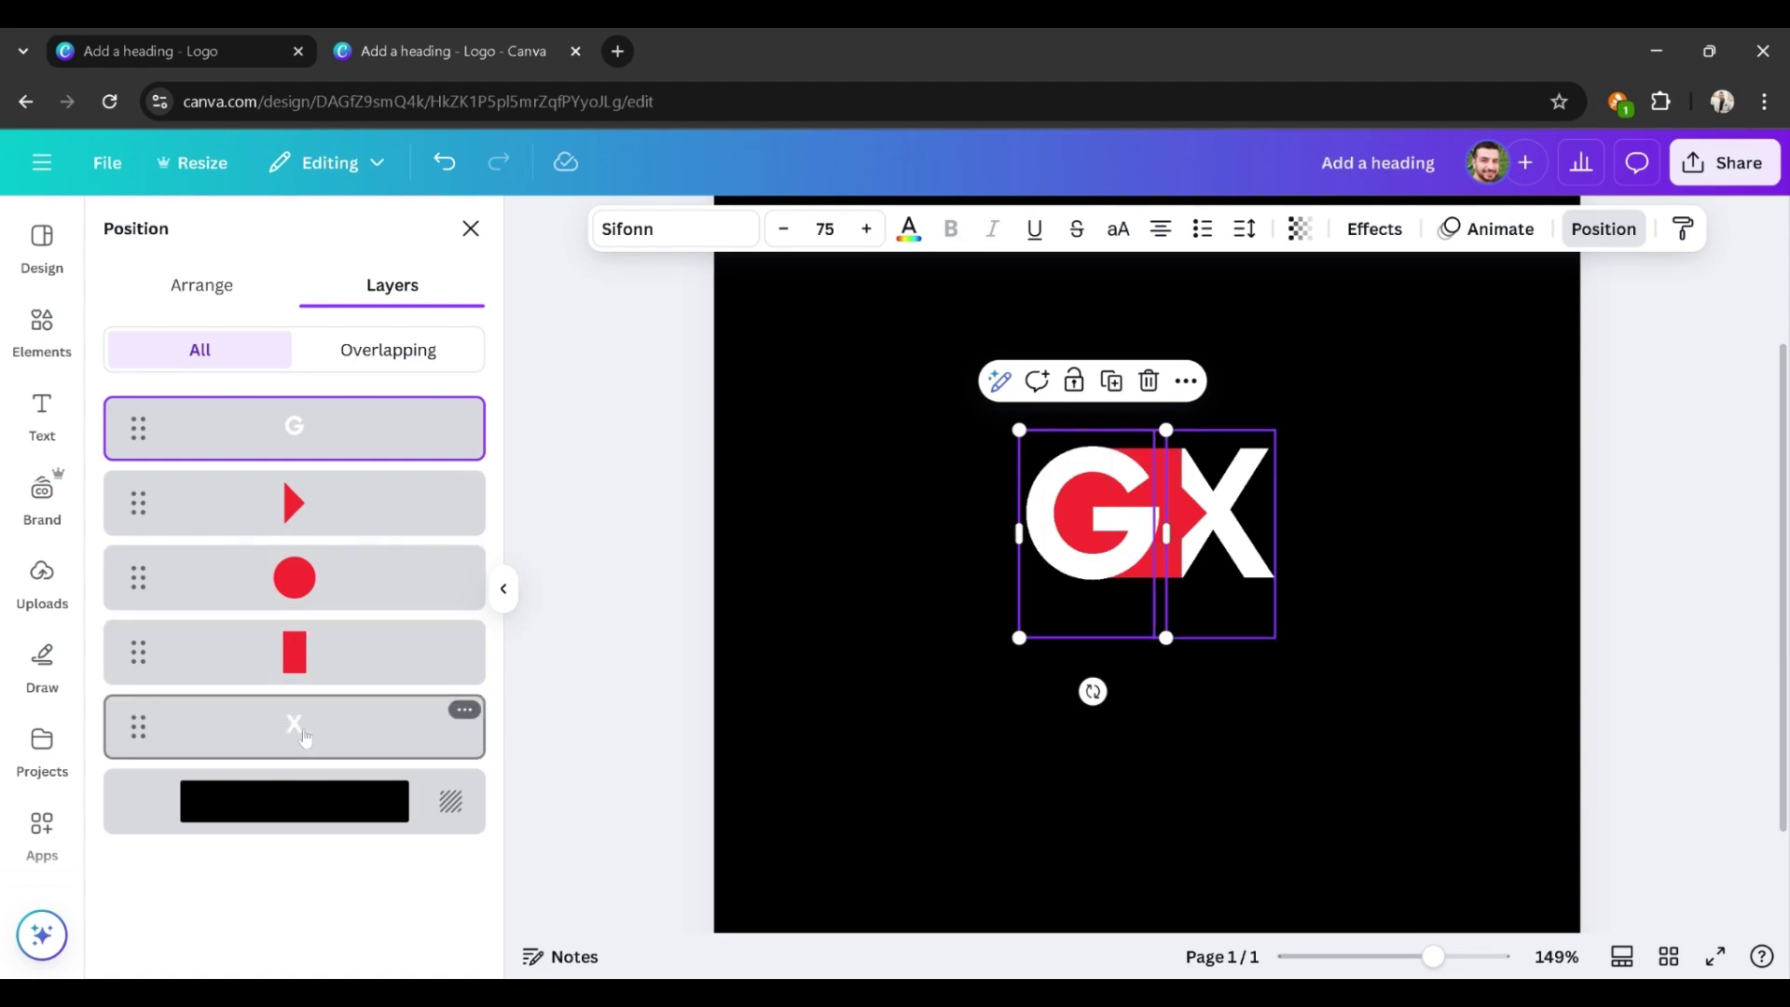
Step: Recolor the red rectangle, circle and triangle white
left_click(307, 652)
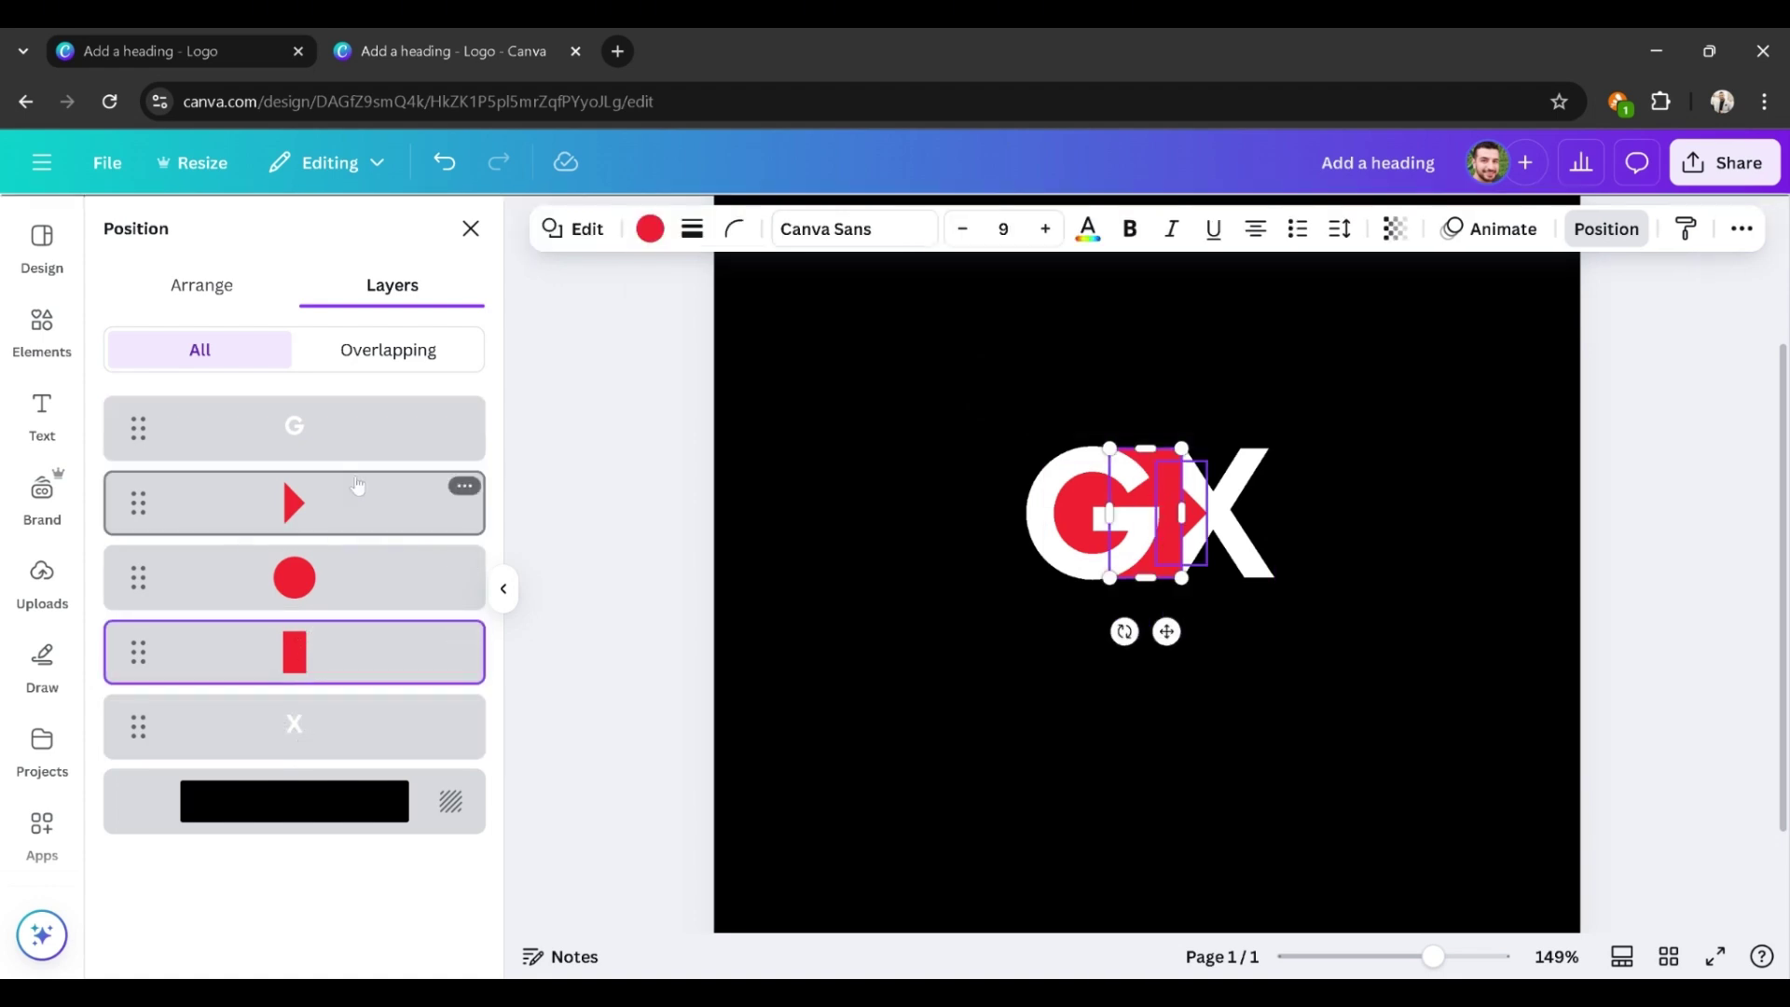
left_click(347, 502, "shift")
left_click(650, 228)
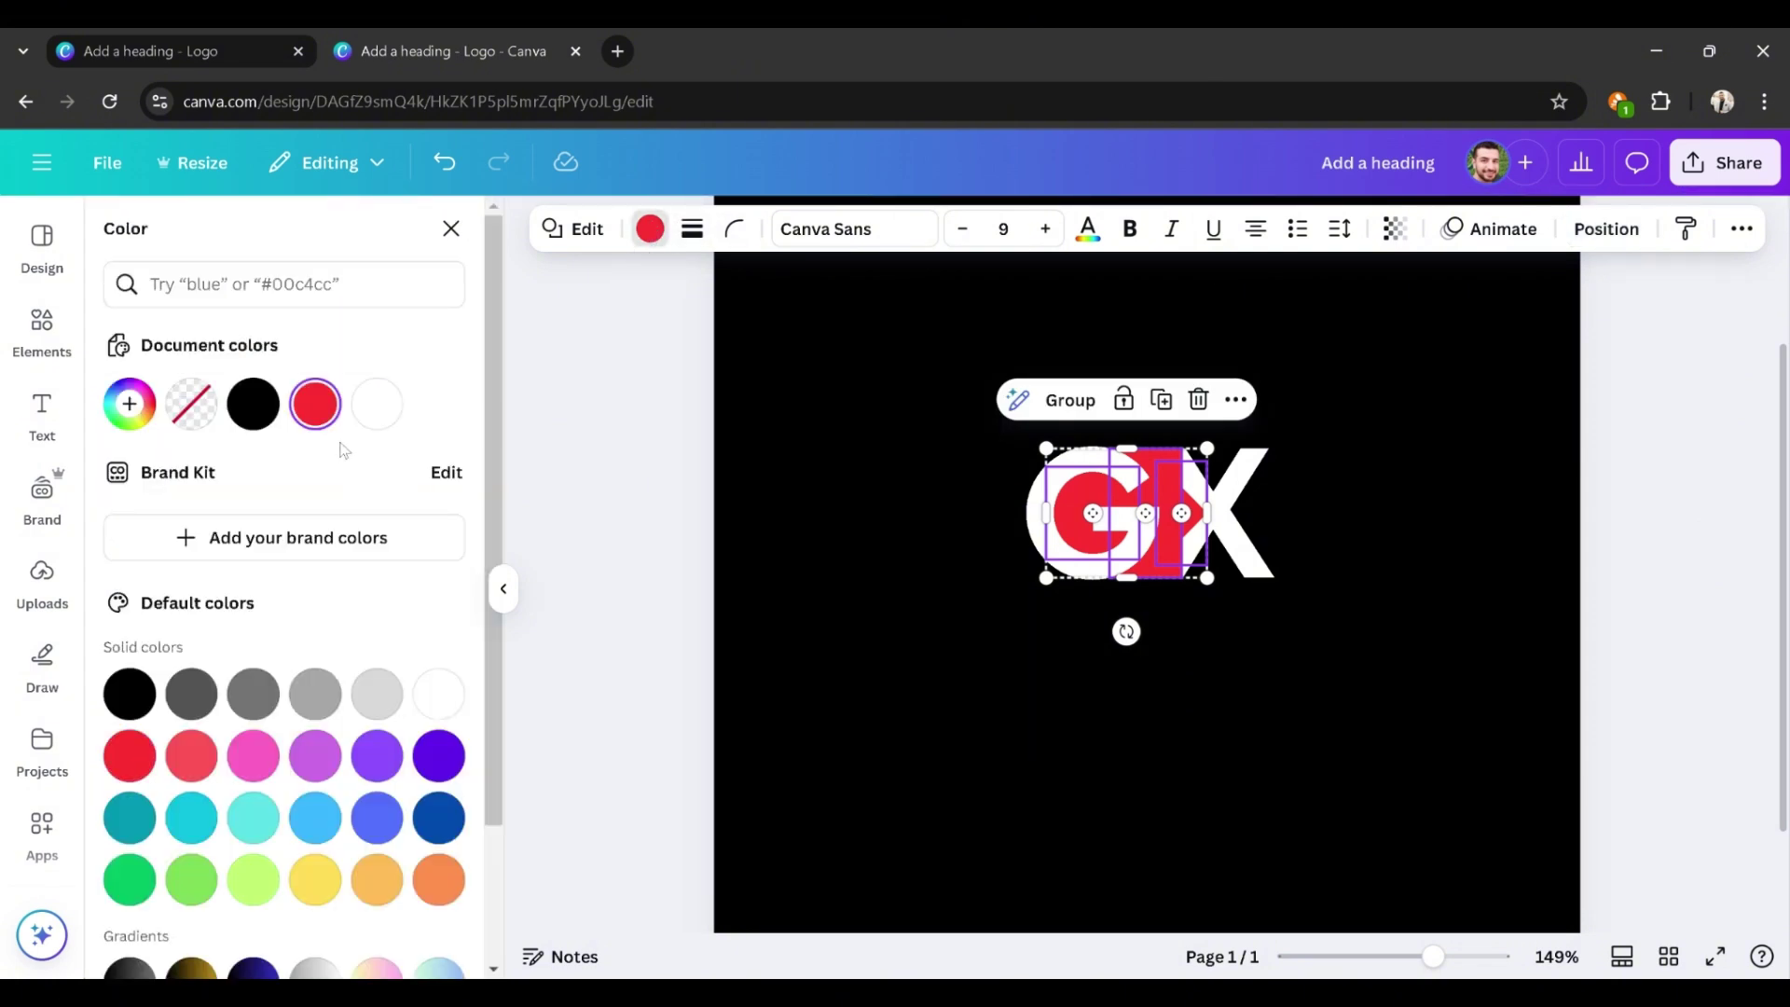
left_click(372, 407)
left_click(841, 293)
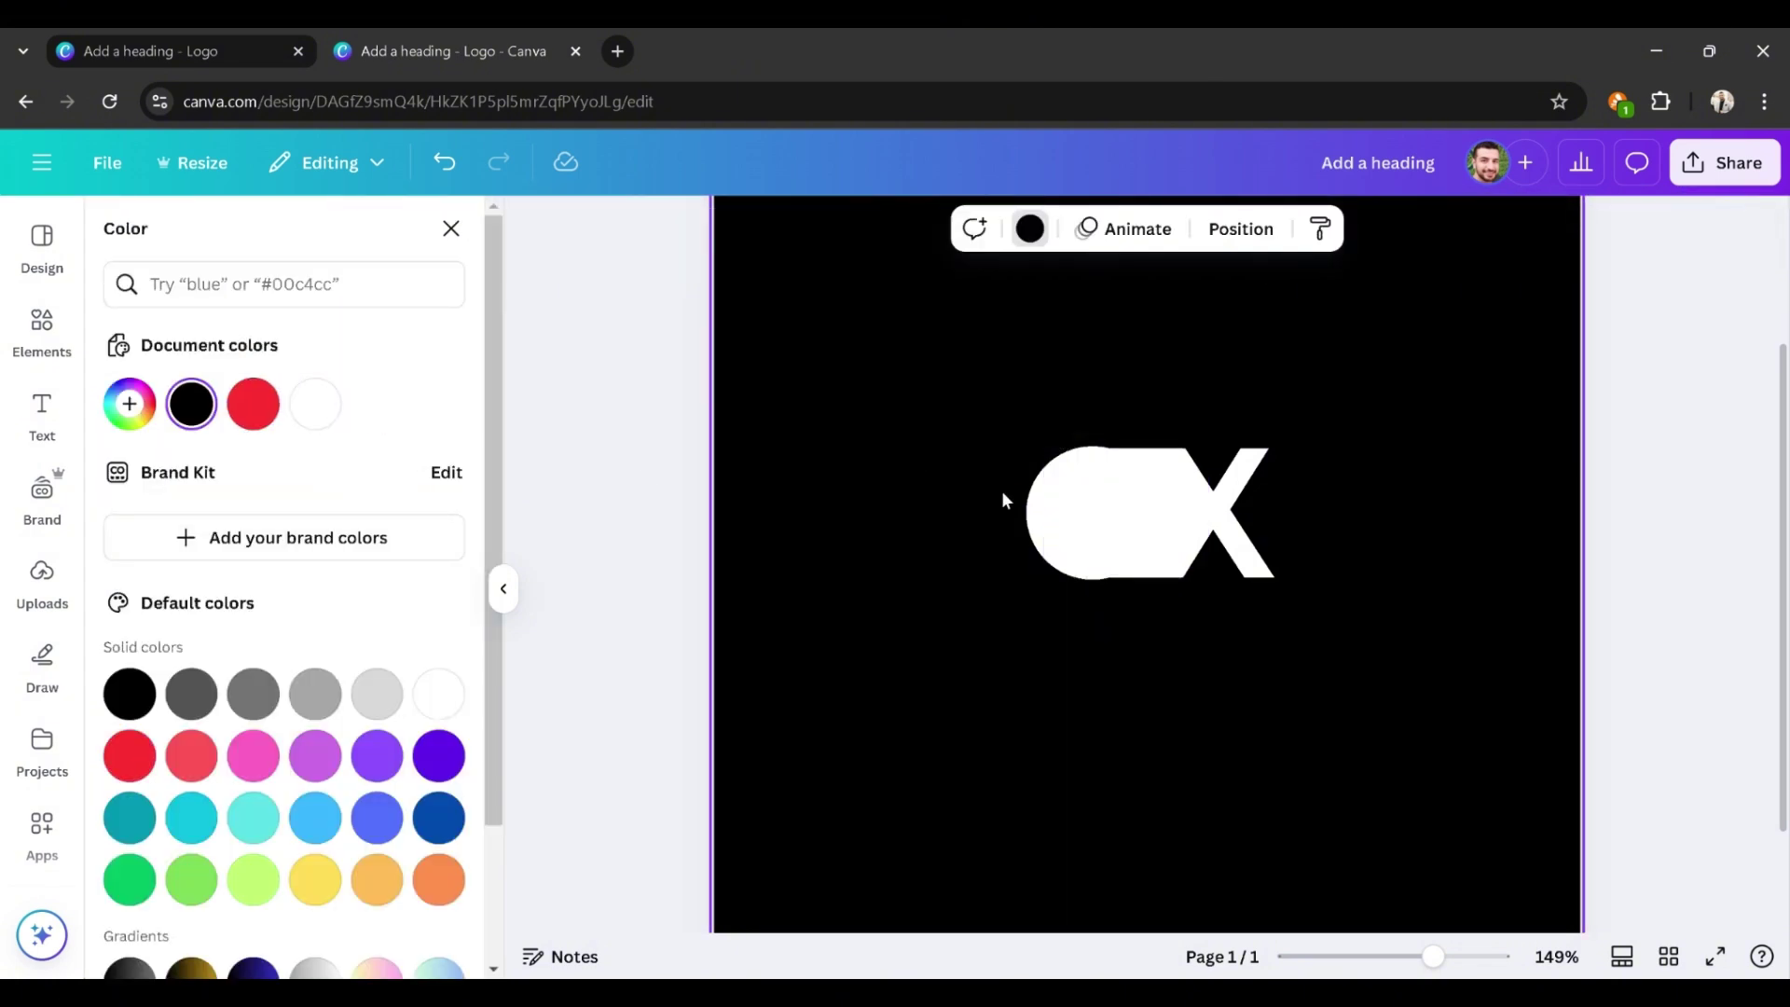
Step: Change the color of the letter G to black
left_click(1035, 499)
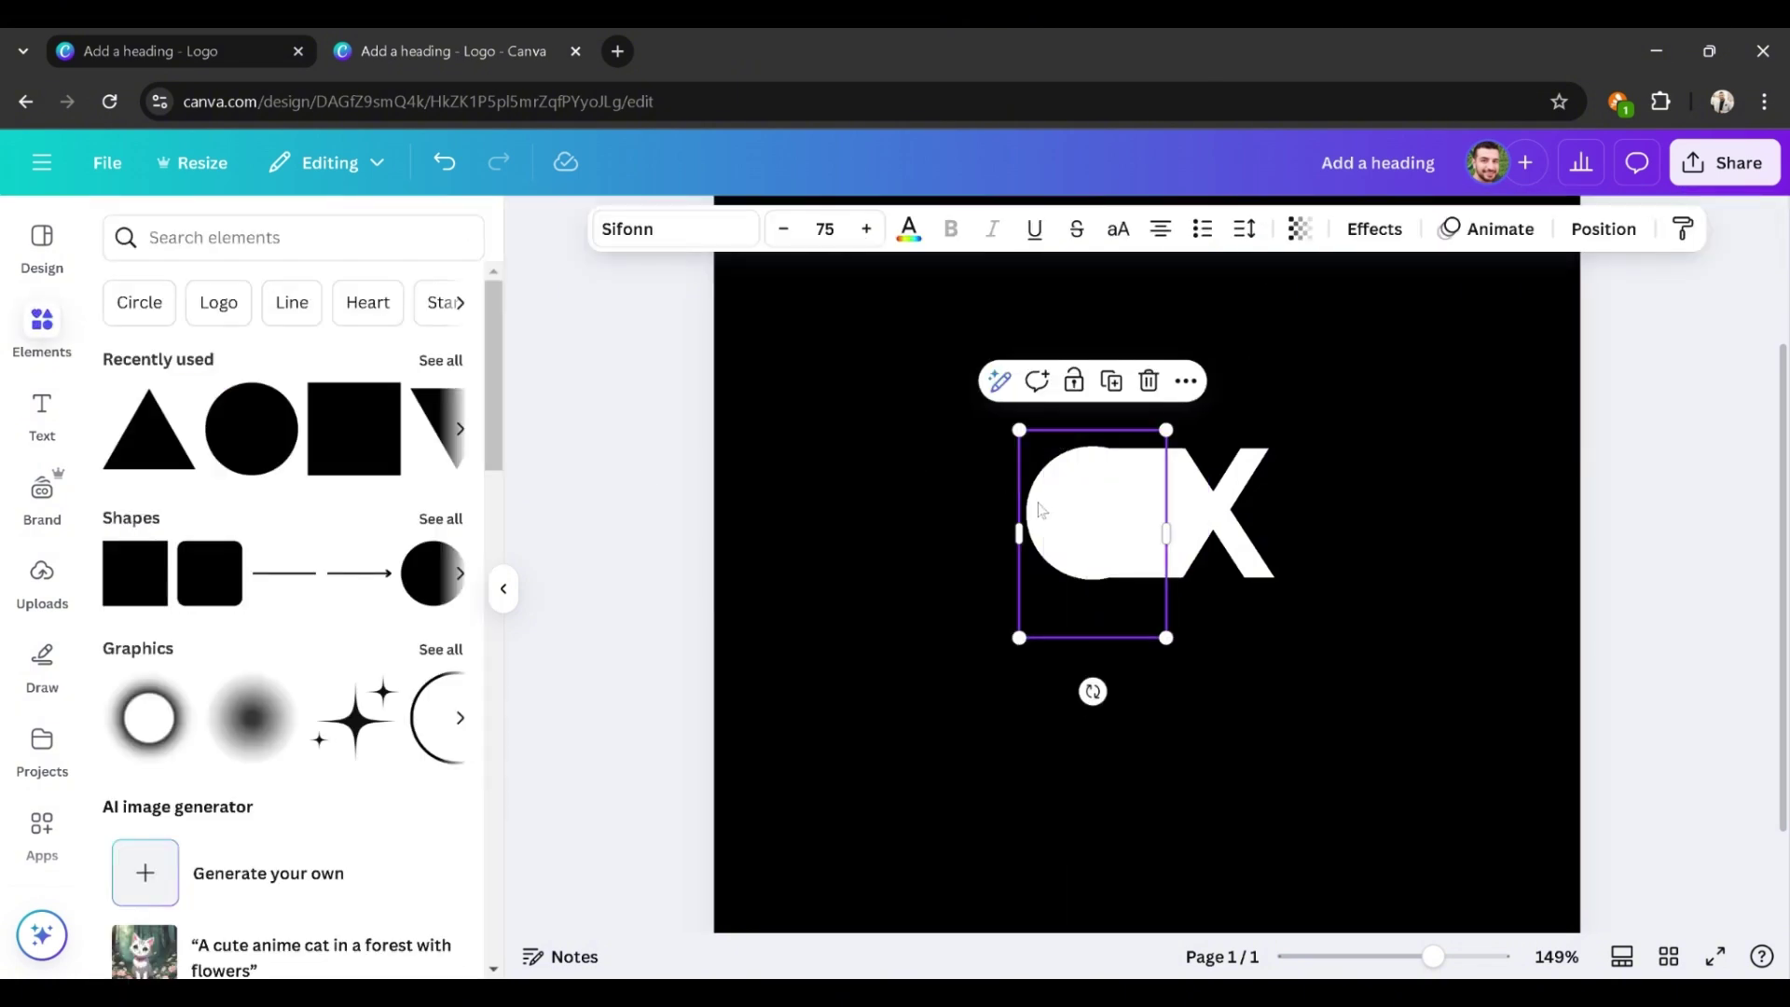
left_click(909, 228)
left_click(193, 406)
left_click(912, 612)
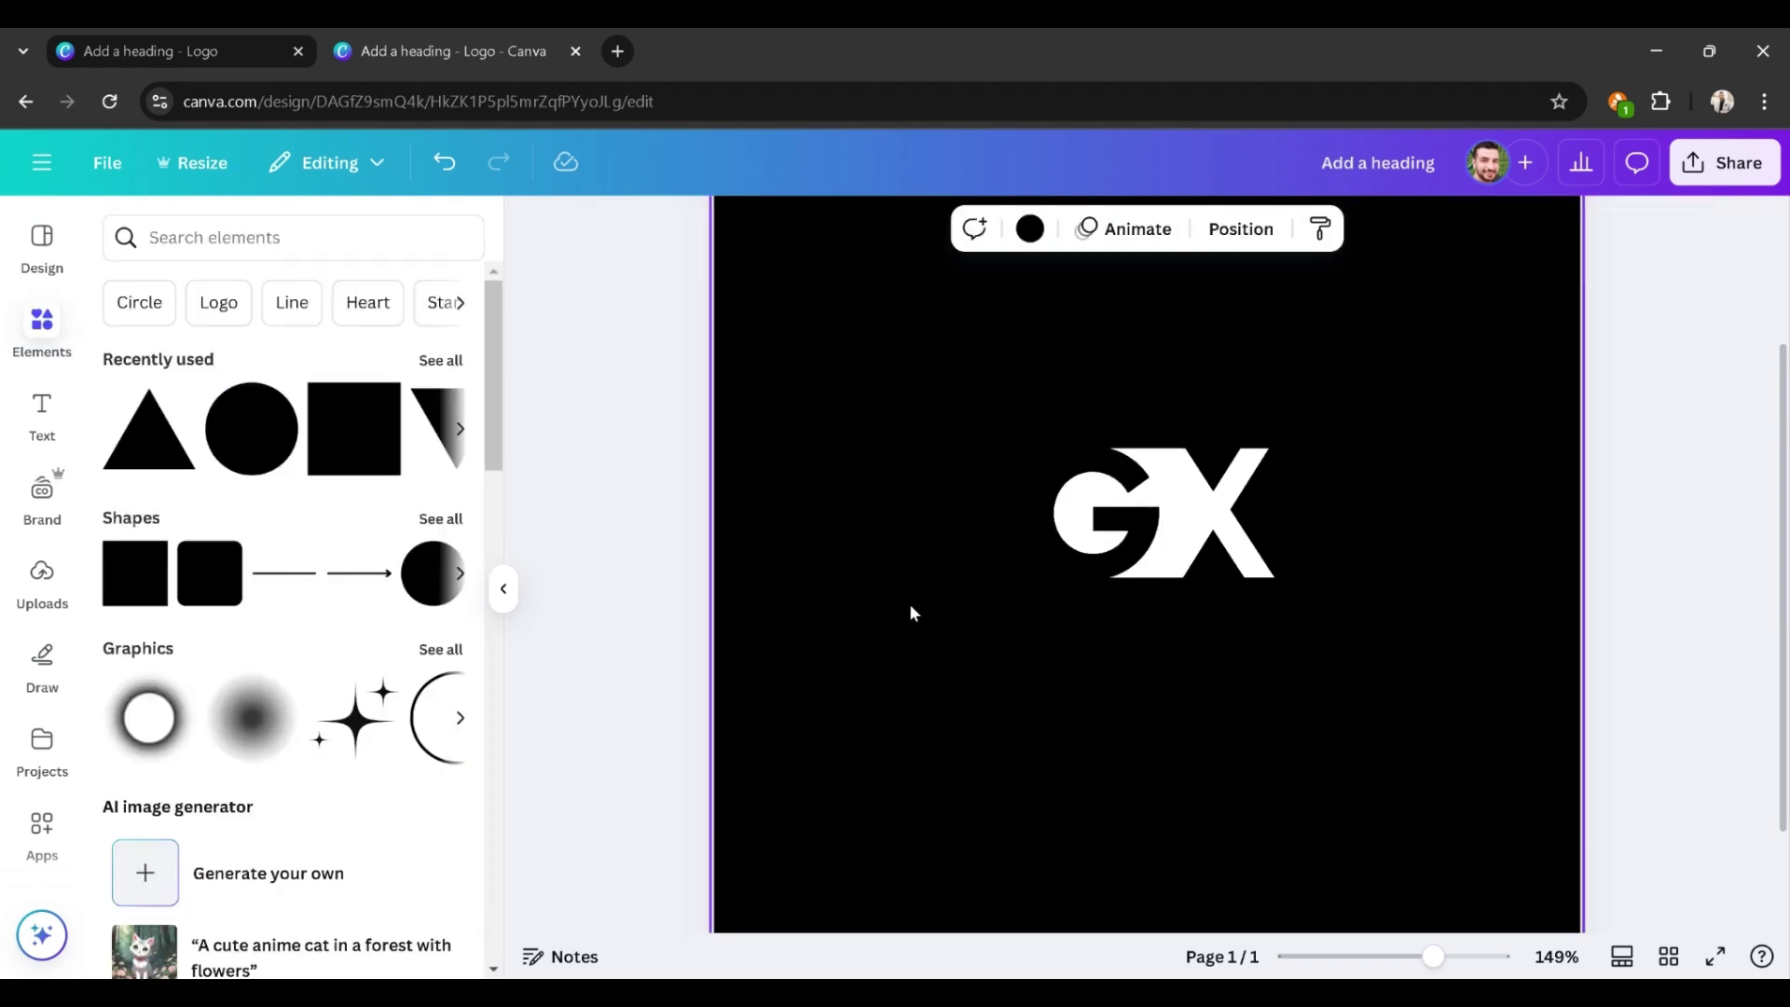
Step: Adjust the white circle's horizontal position behind the G so it fills the counter without showing outside the letter
left_click(1114, 465)
left_click_drag(1119, 466, 1153, 467)
left_click(1603, 228)
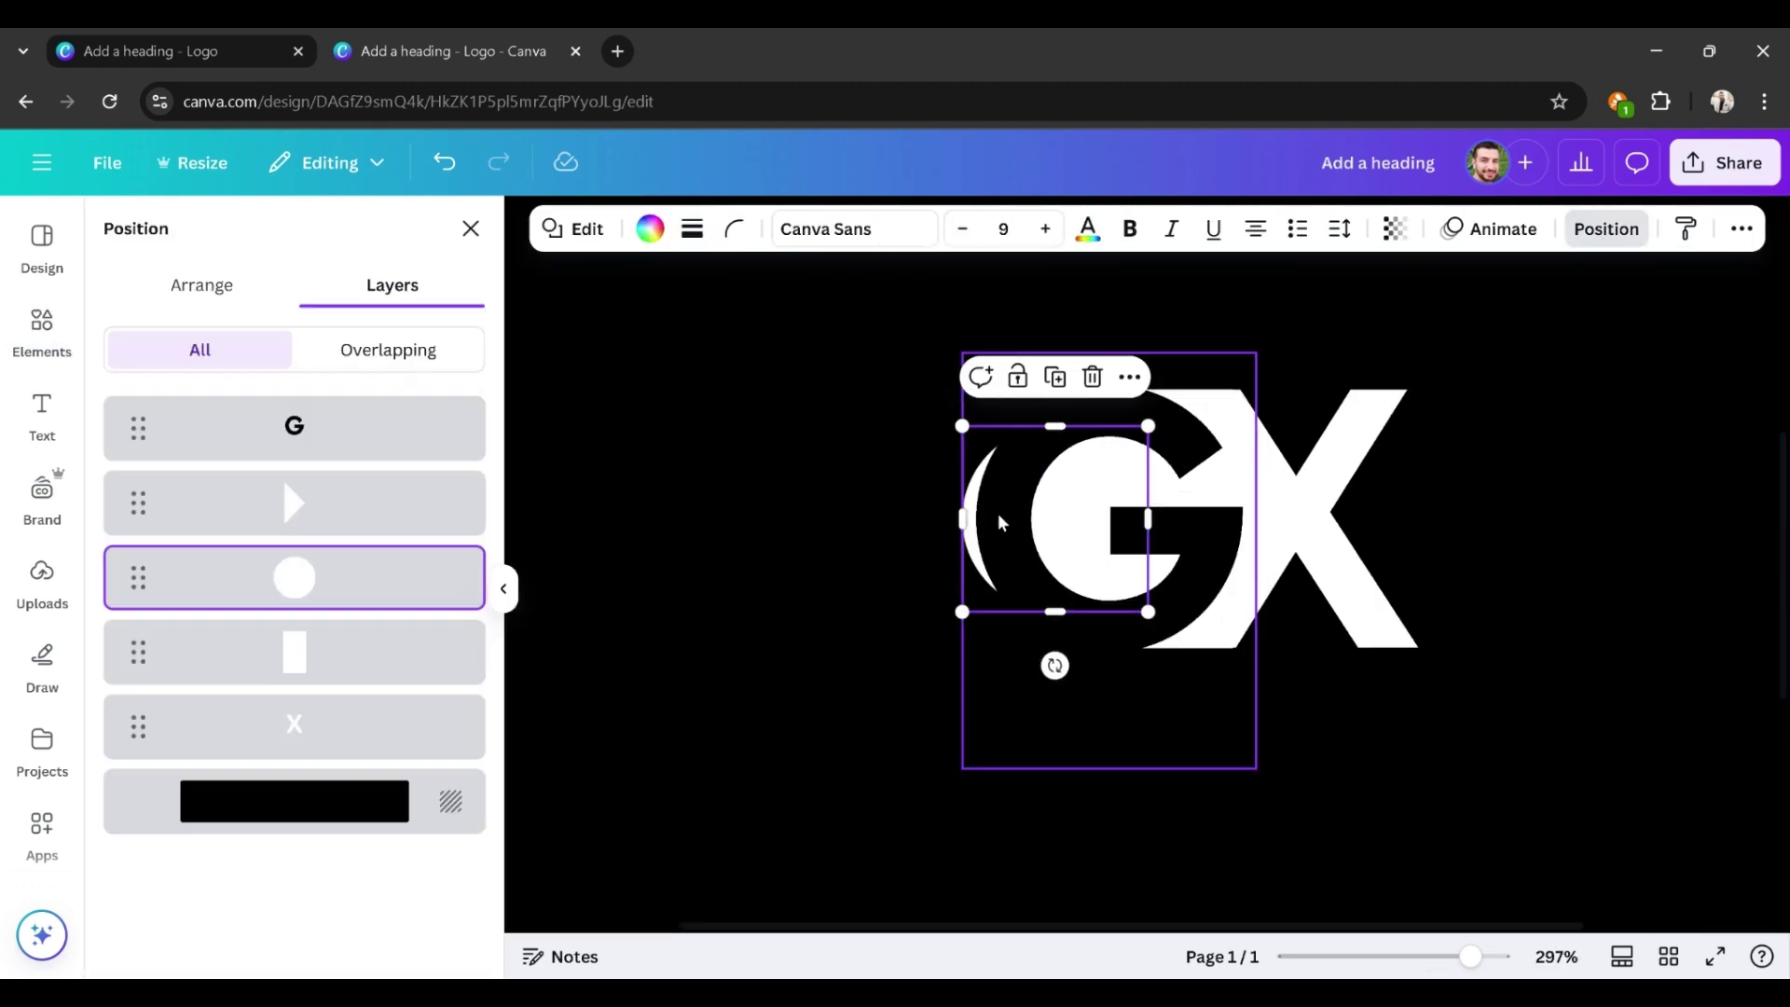
key("shift+Right")
key("shift+Right")
key("shift+Right")
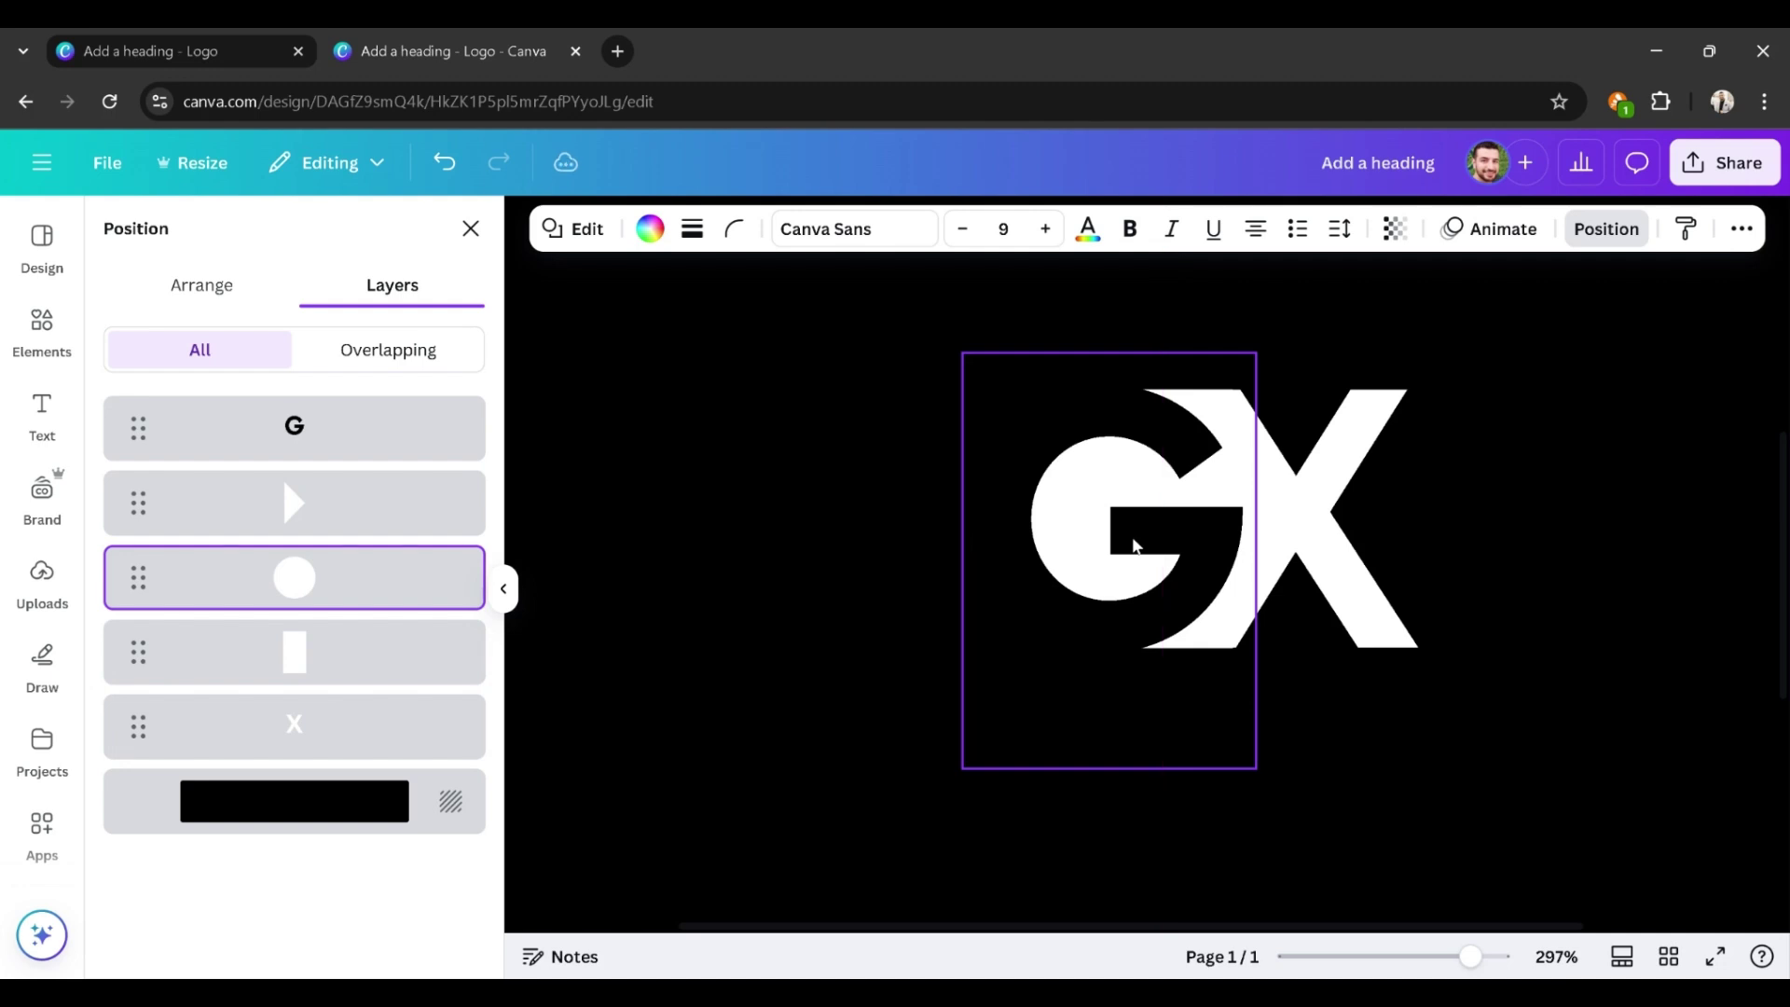
left_click(811, 535)
scroll(847, 519, "down", 5)
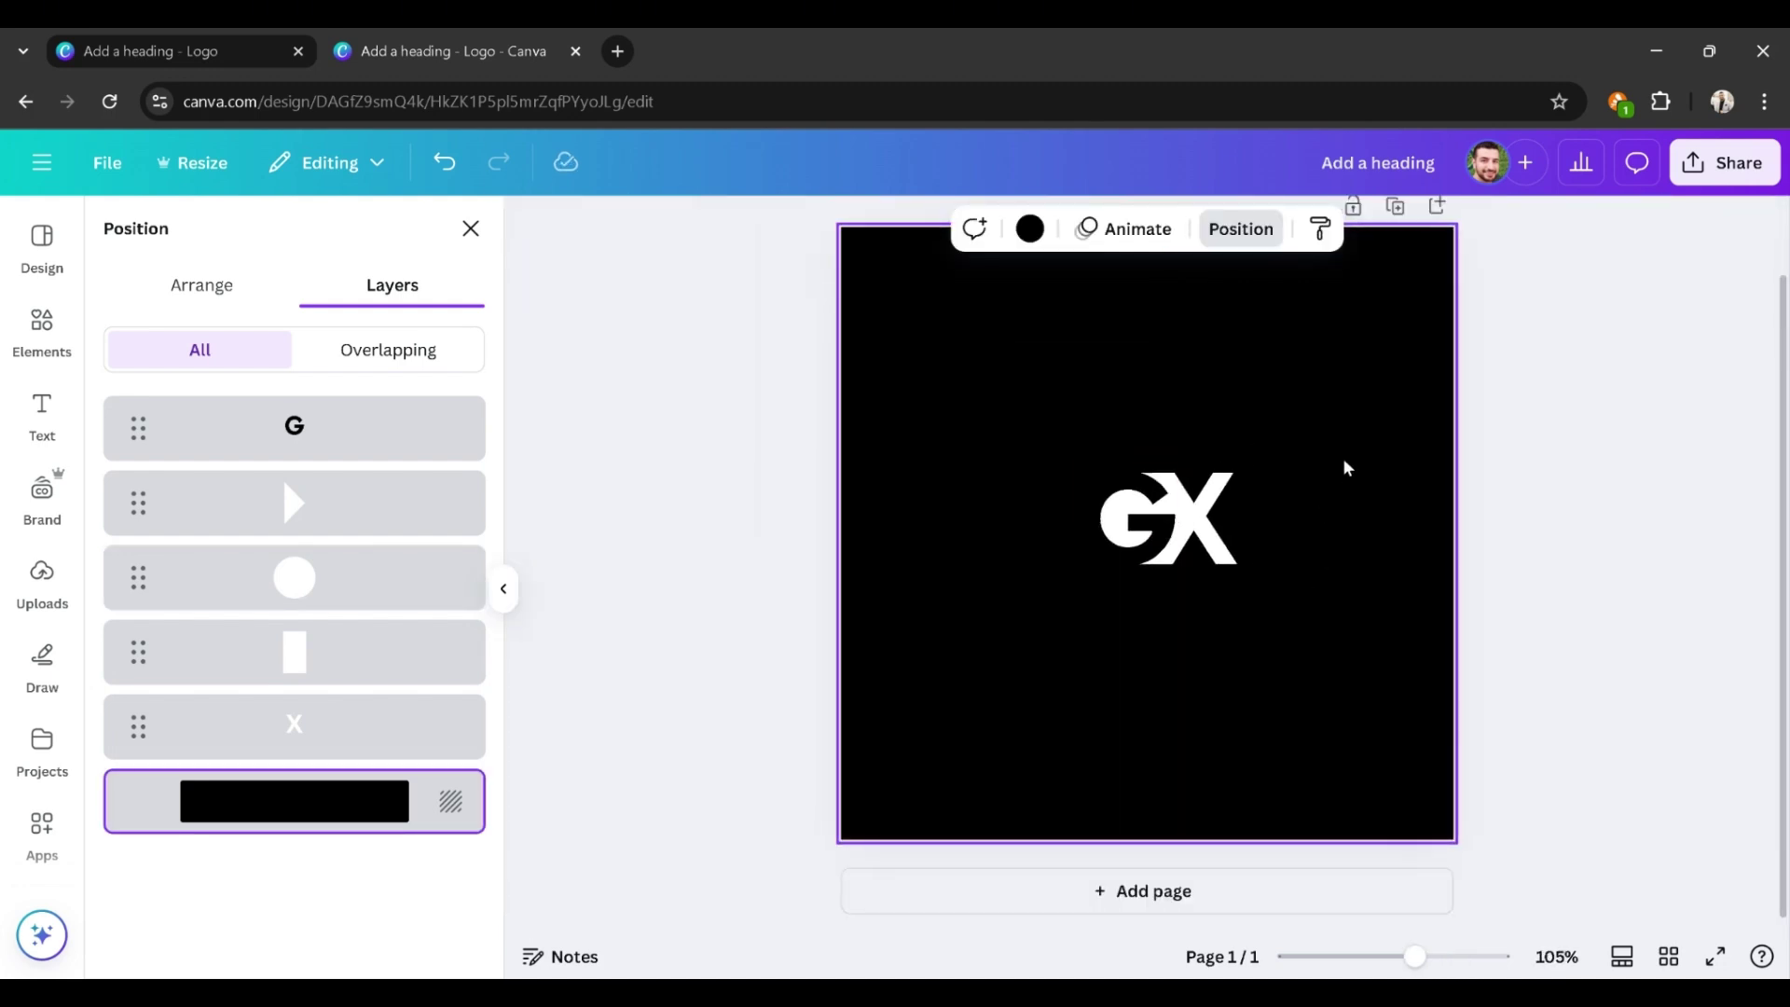
Step: Group all the letters and white shapes of the GX mark and center the group horizontally on the page
left_click_drag(1339, 444, 1043, 658)
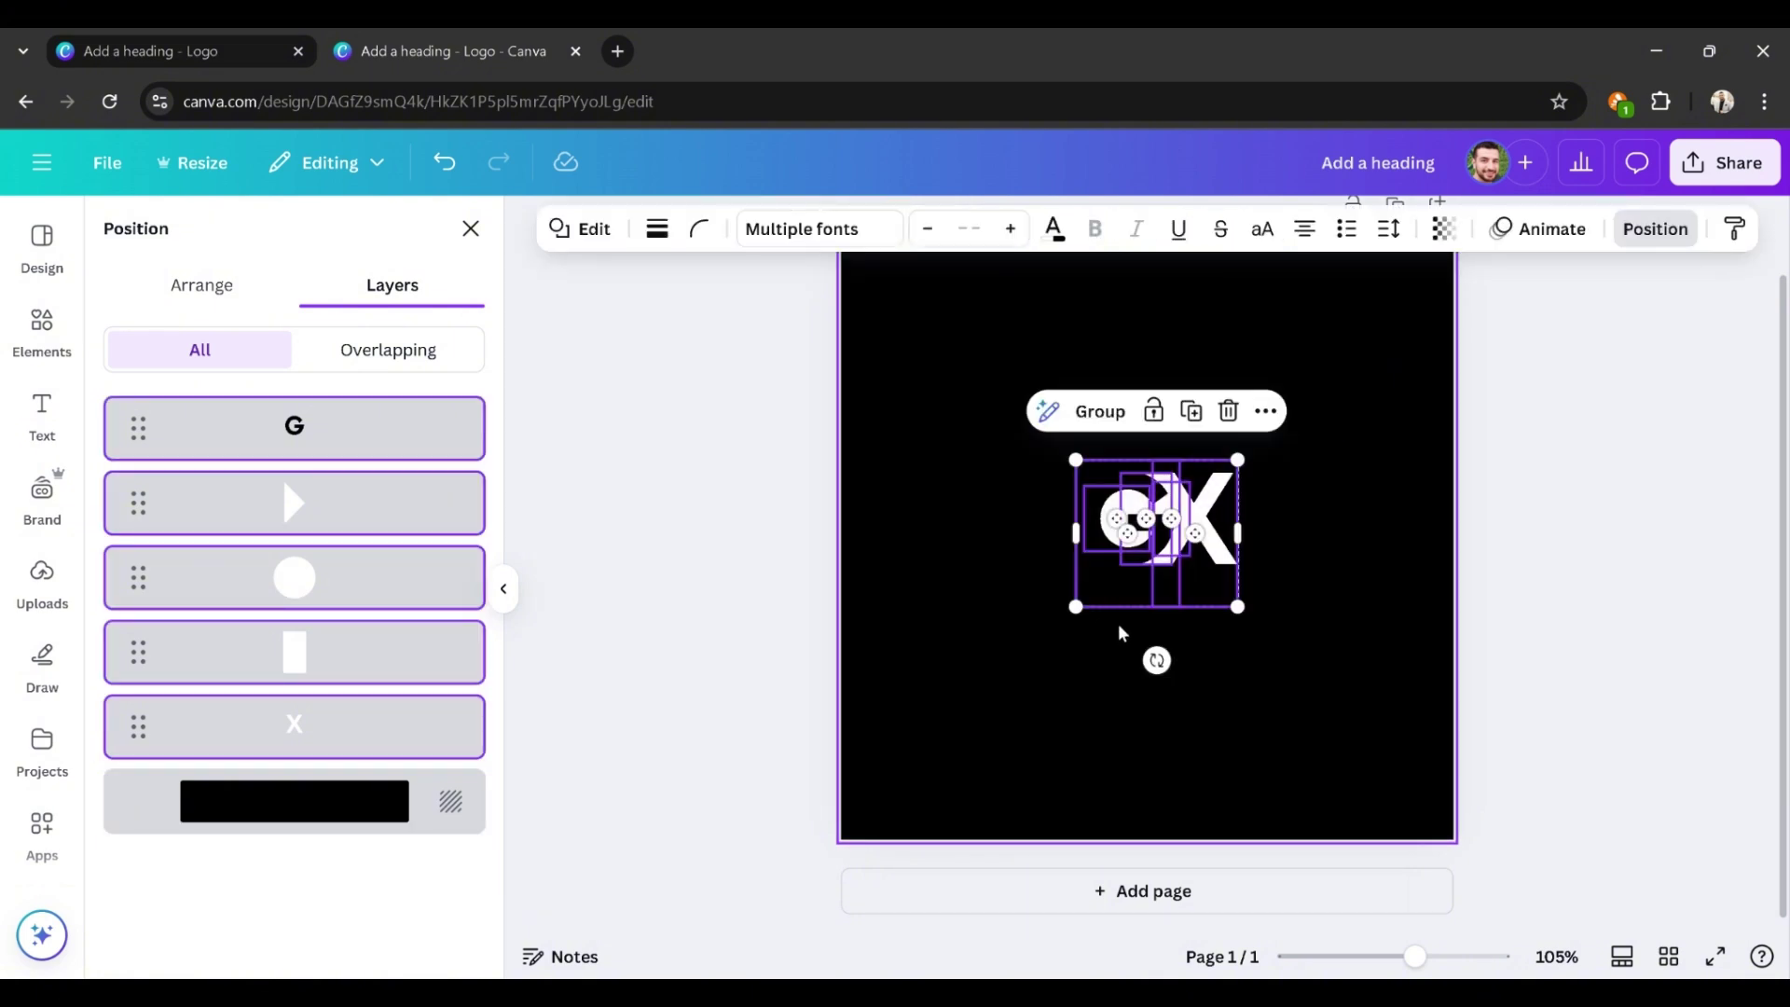
key("ctrl+g")
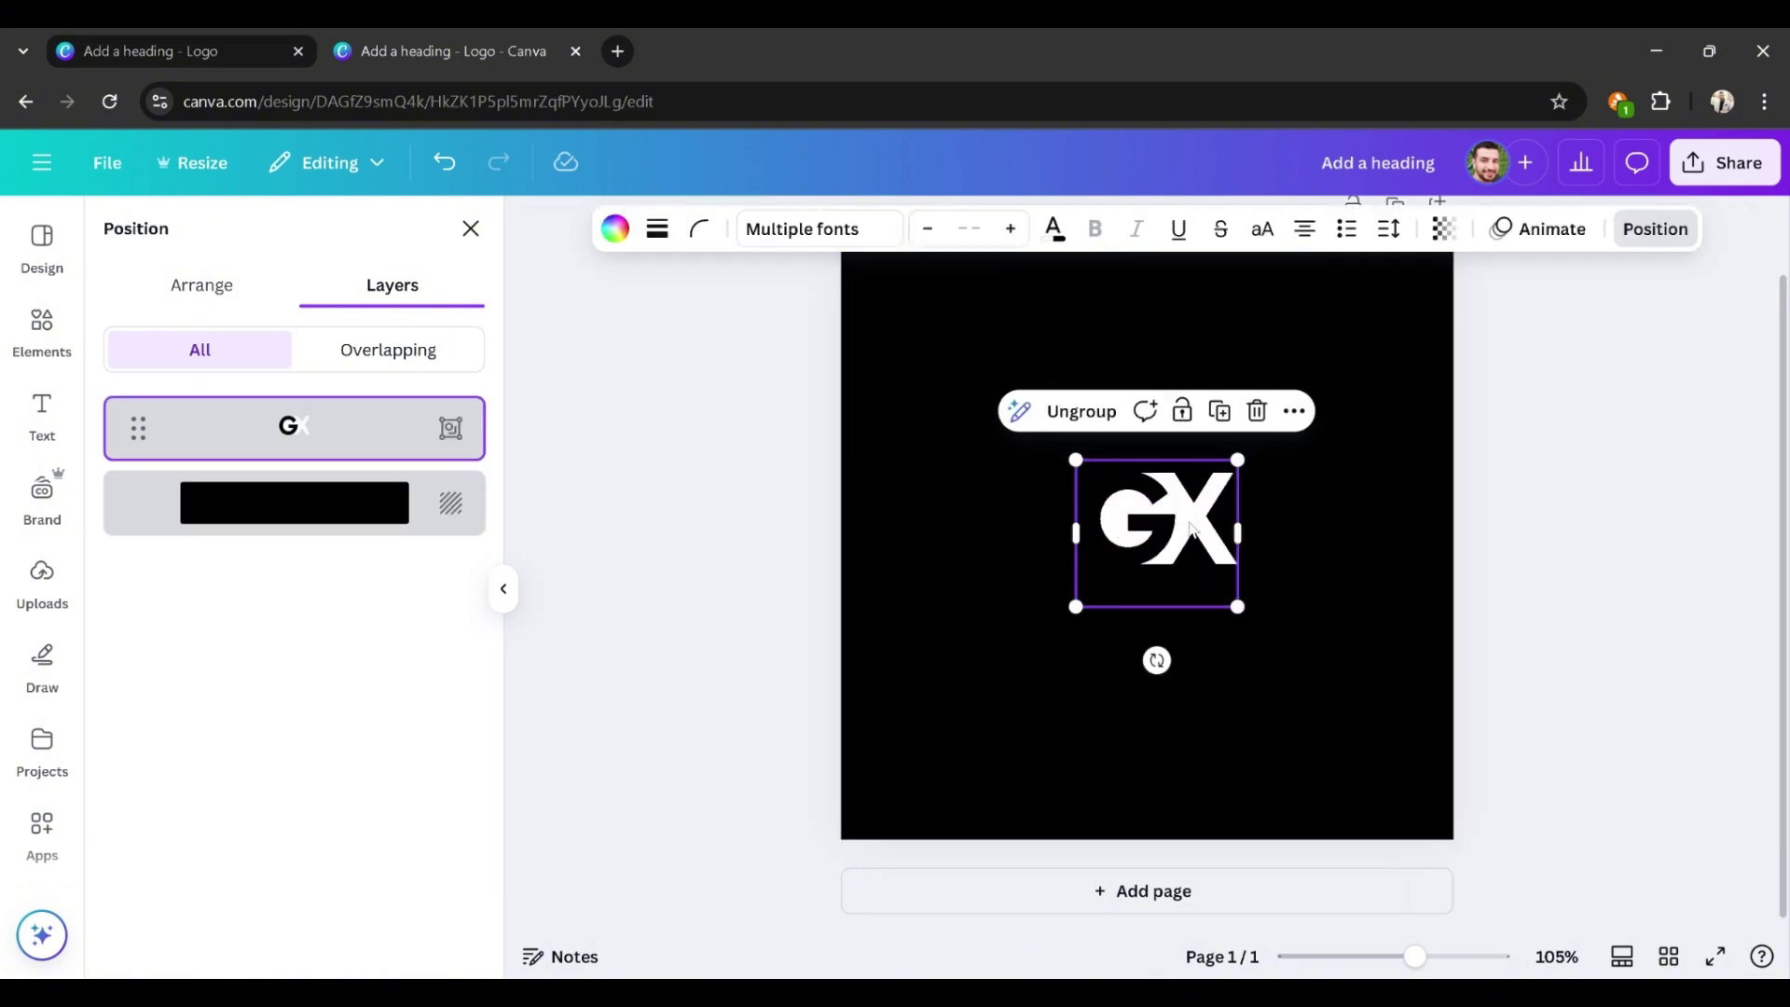
left_click_drag(1191, 528, 1181, 529)
left_click(1288, 526)
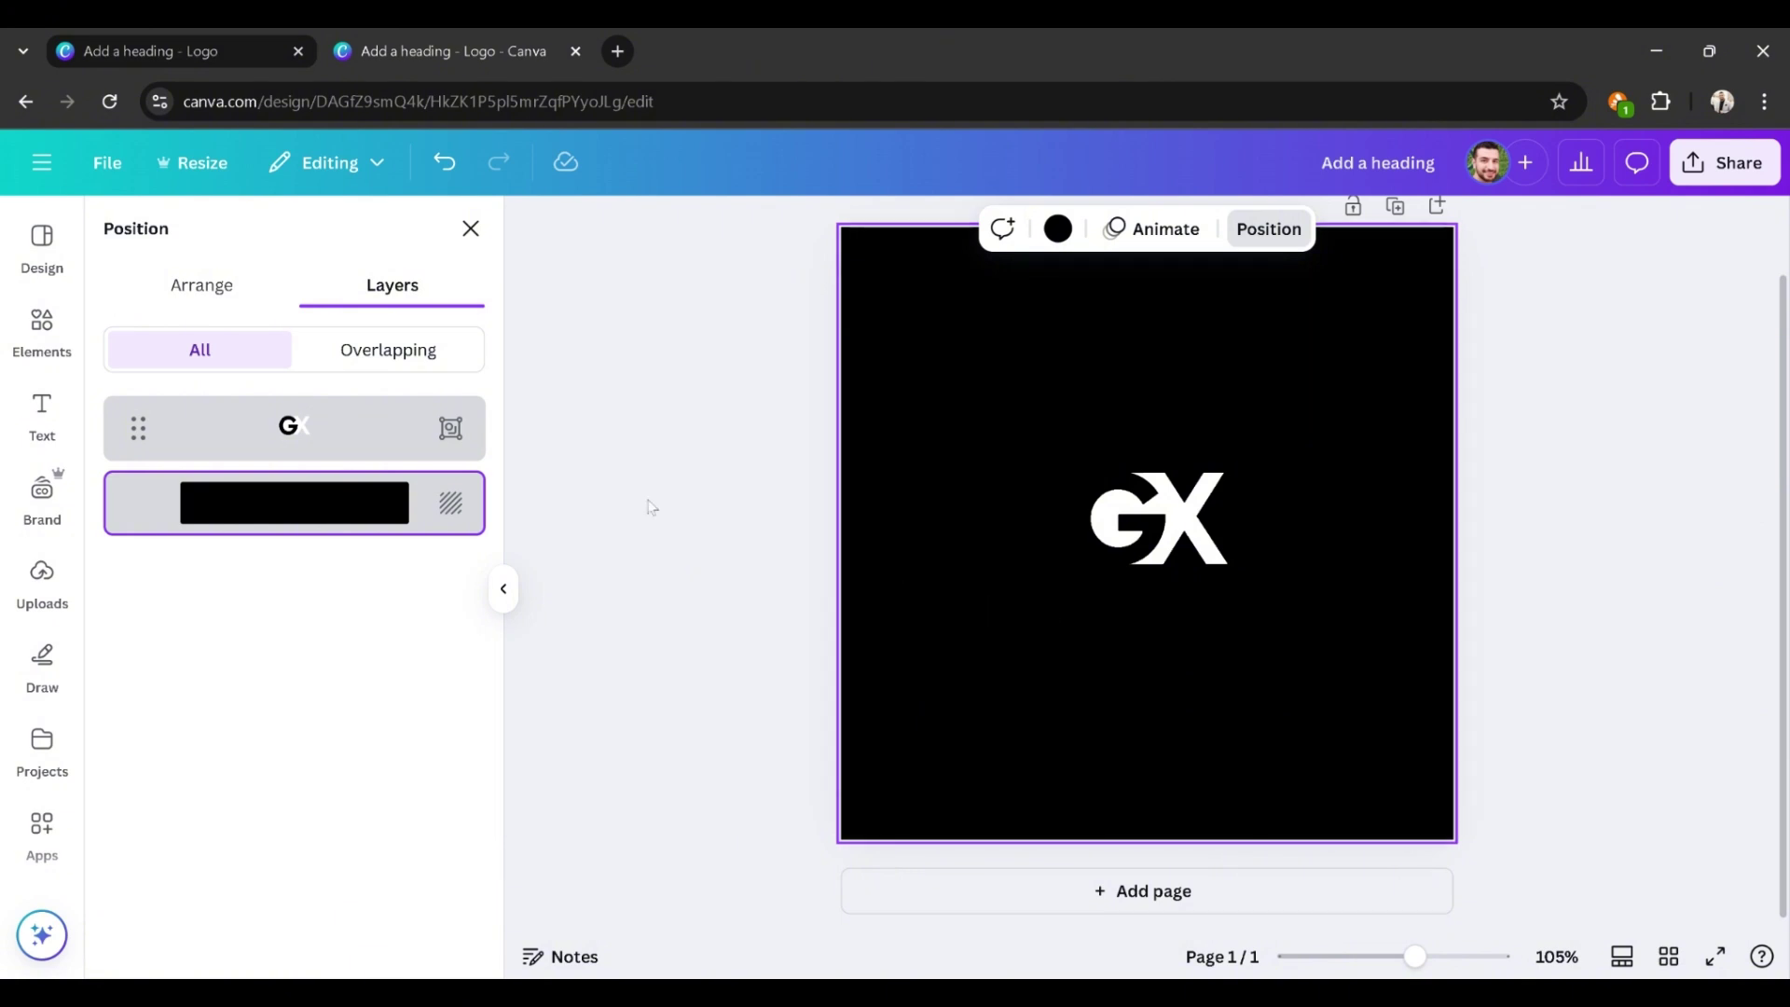
Step: Add a heading below the GX mark and replace its text with GRAPHIX
left_click(39, 409)
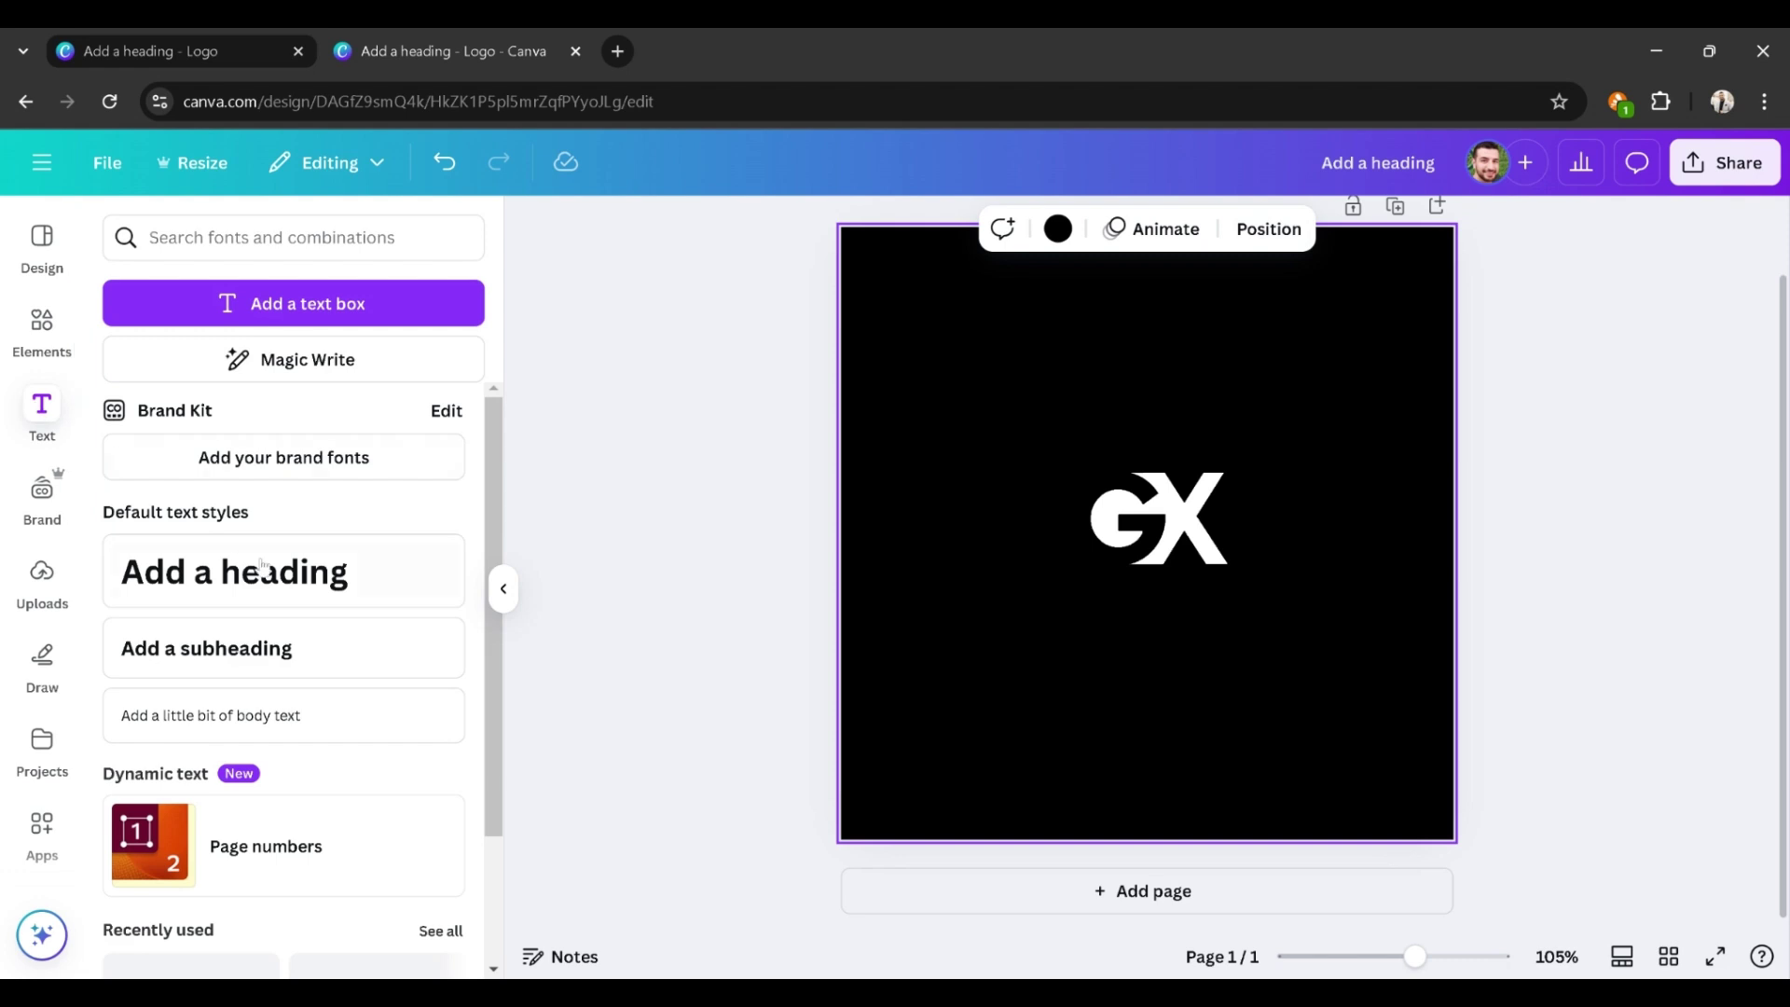
left_click(224, 571)
left_click_drag(1034, 541, 1037, 652)
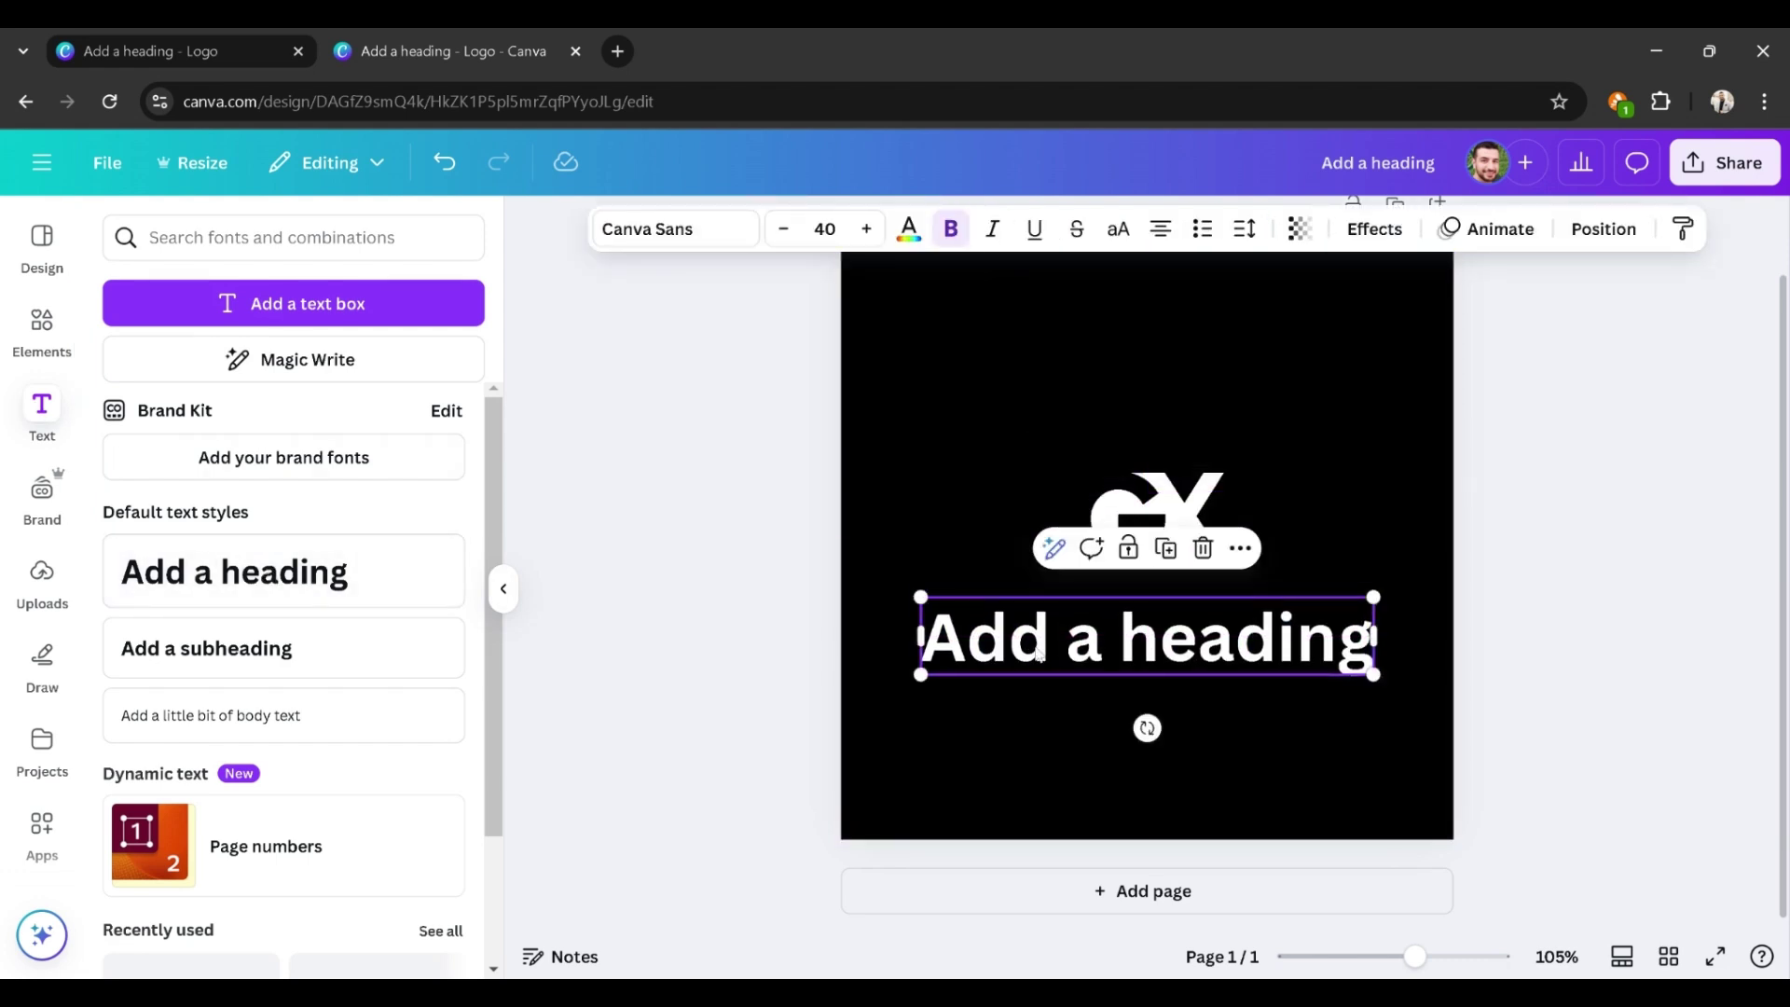
double_click(1038, 653)
type("GRA")
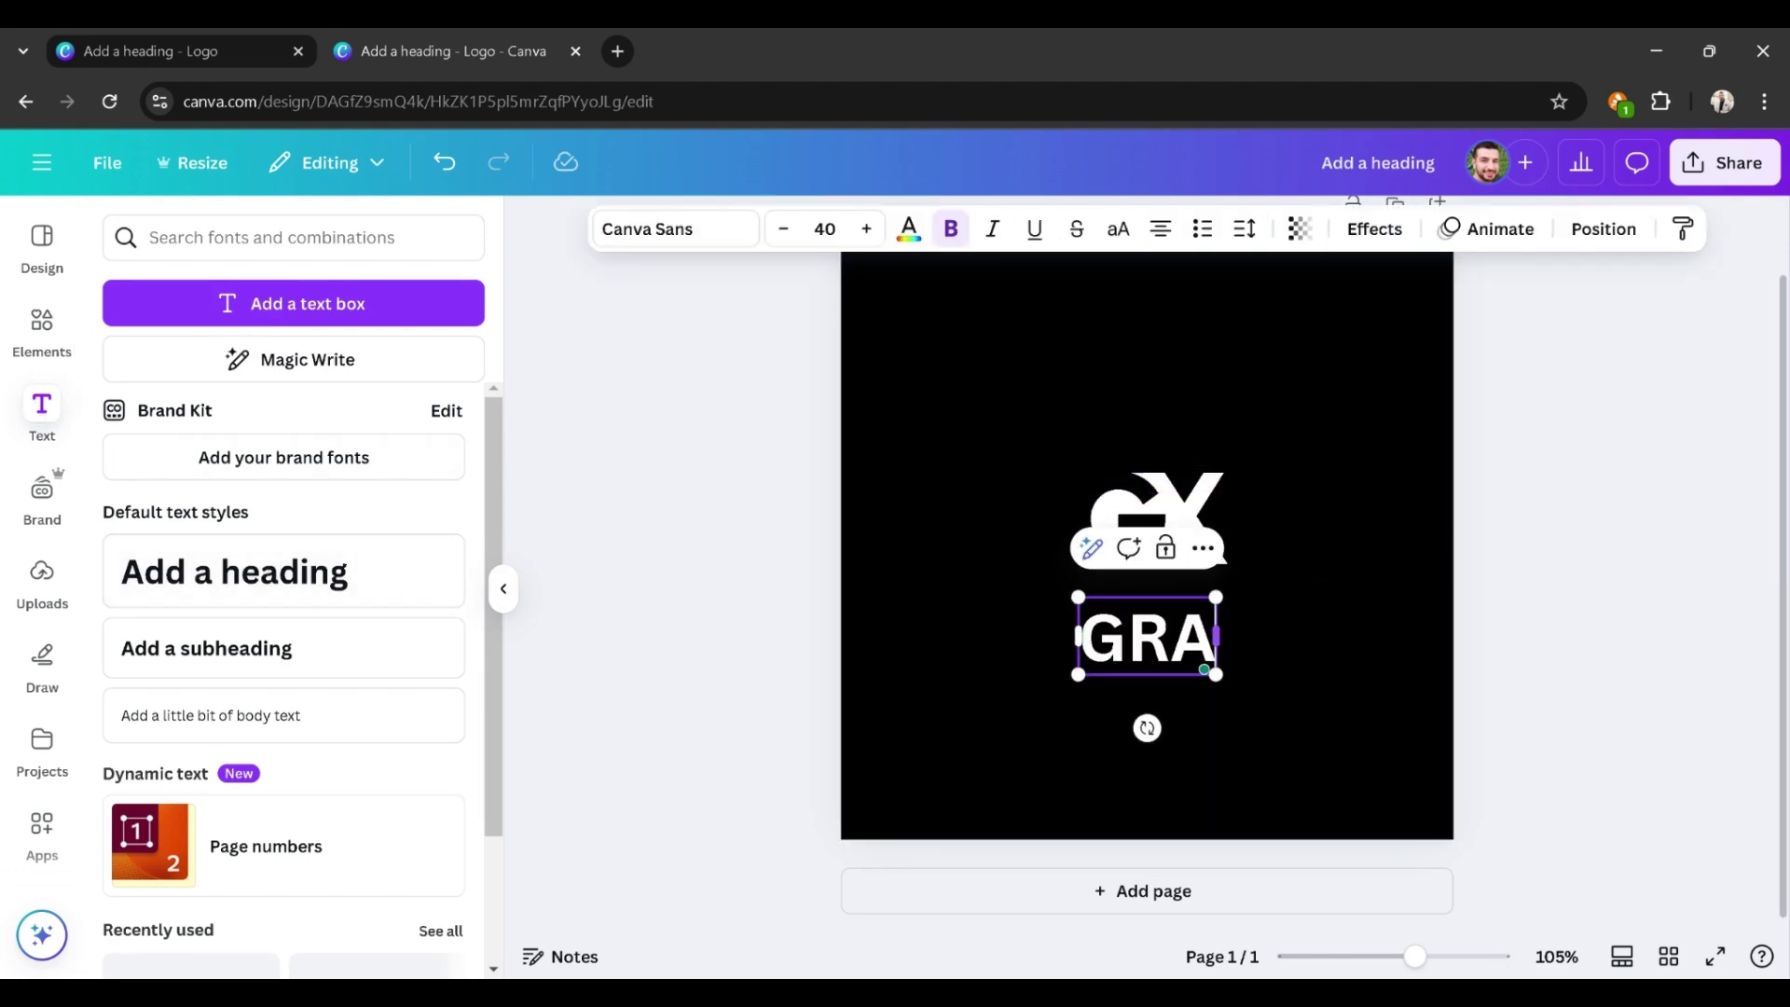
type("PHIX")
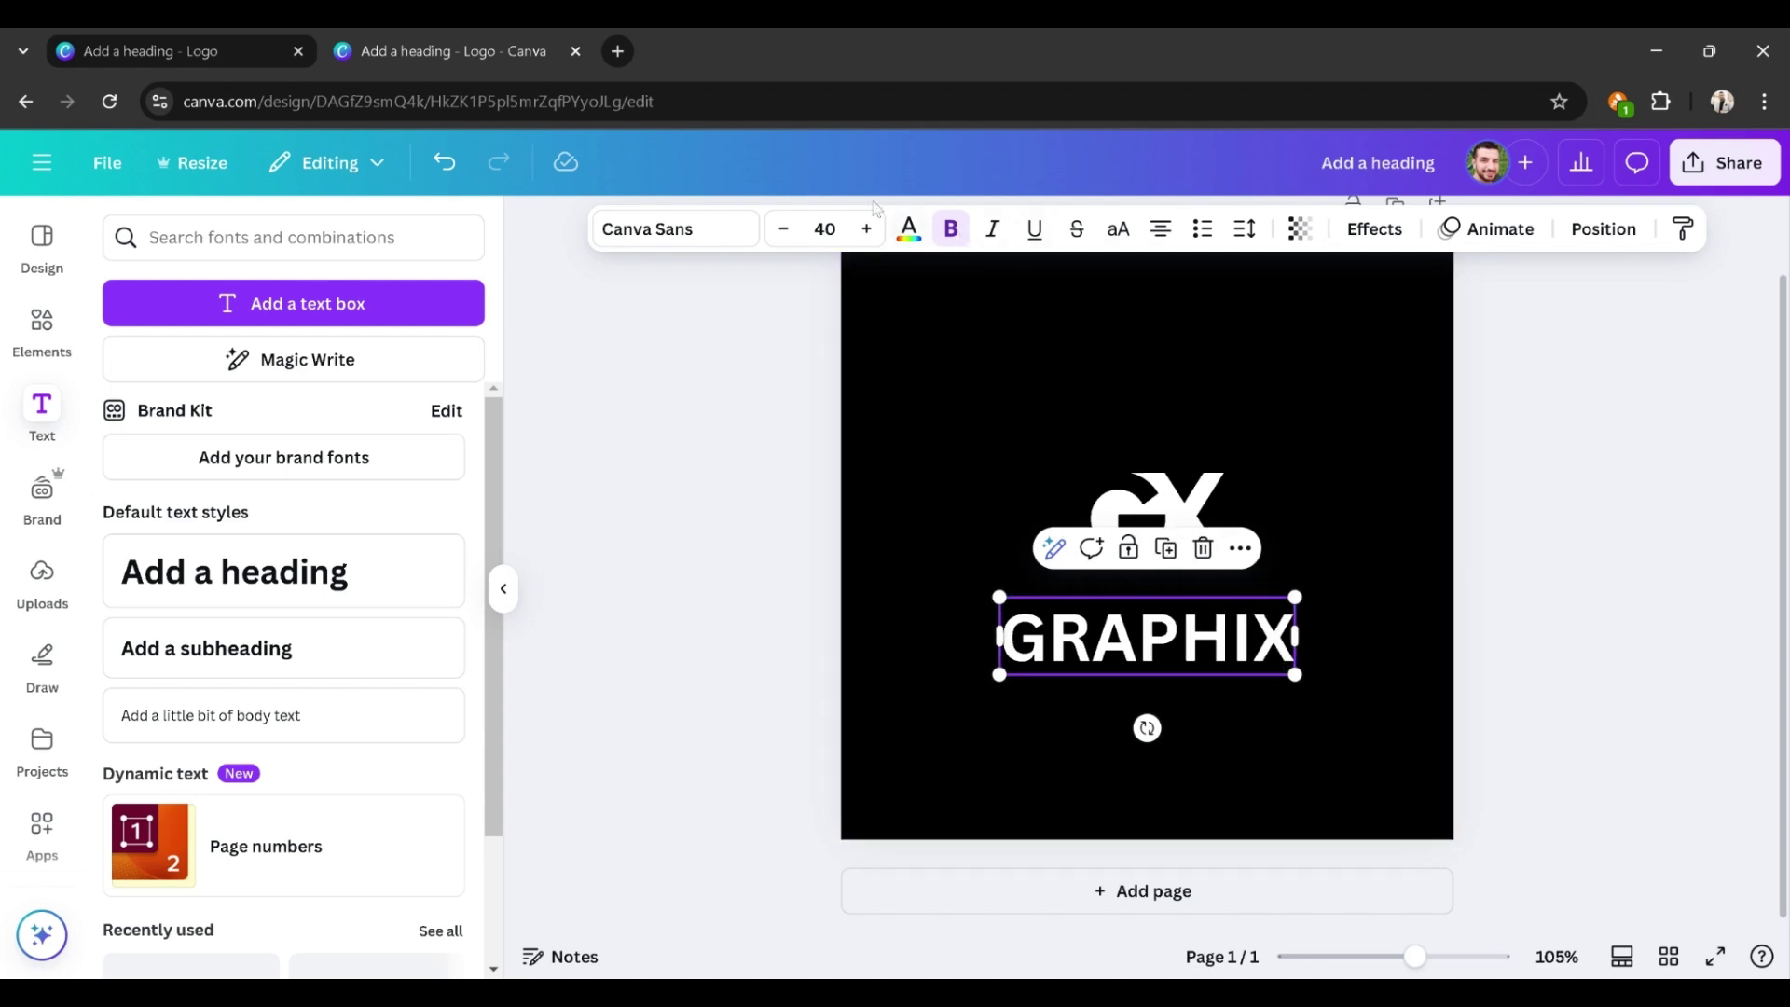
Step: Set the font size of the GRAPHIX text to 10
left_click(825, 228)
type("1")
key("Return")
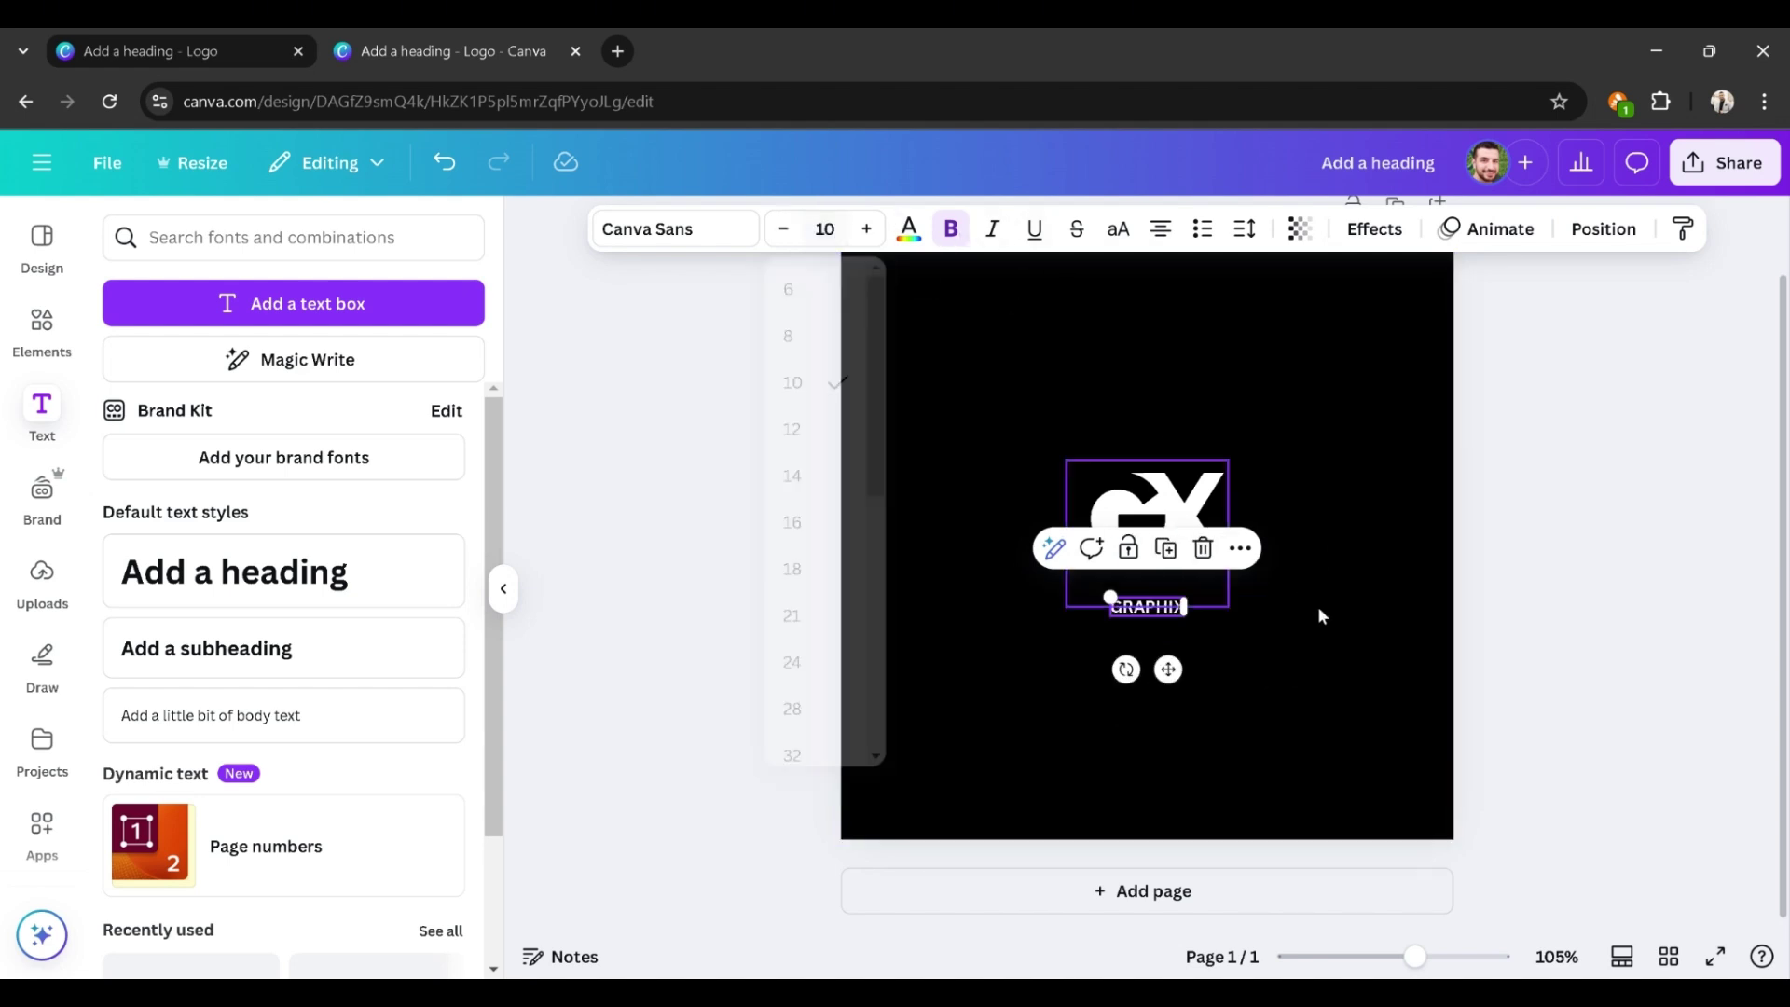
Step: Widen the GRAPHIX letter spacing to about 590 and position the text close beneath the GX mark, aligned with its width
left_click(1244, 228)
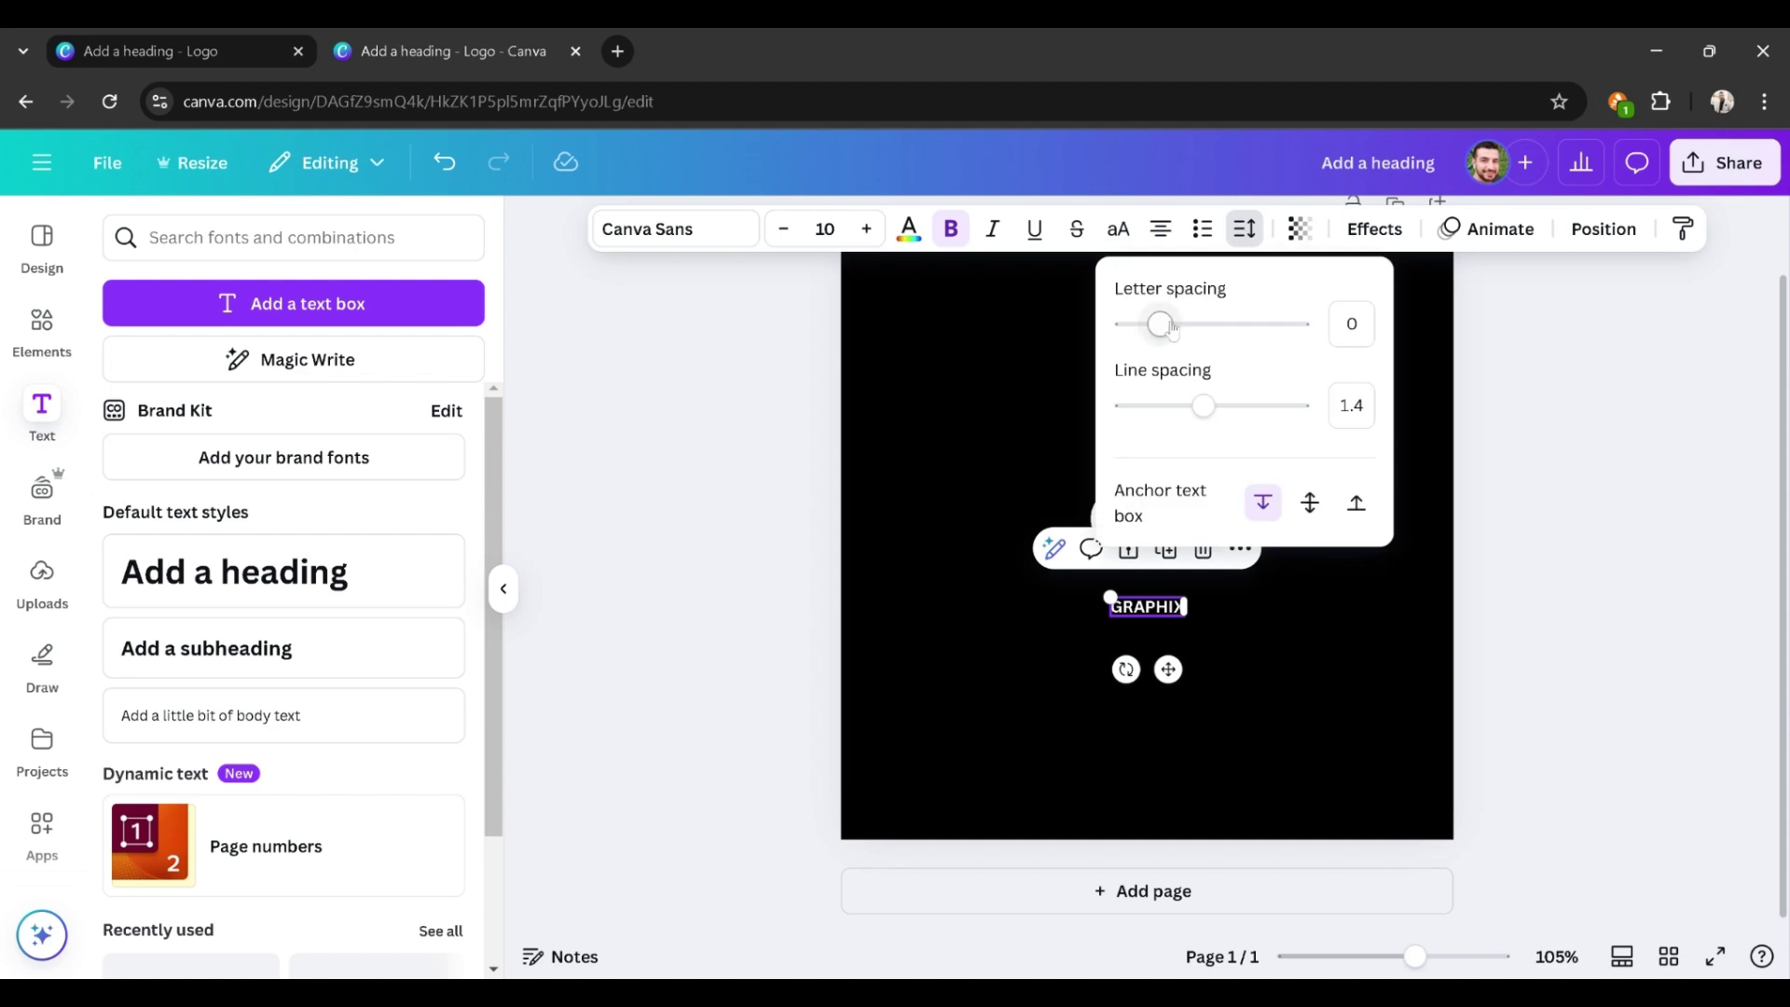
left_click_drag(1161, 323, 1266, 330)
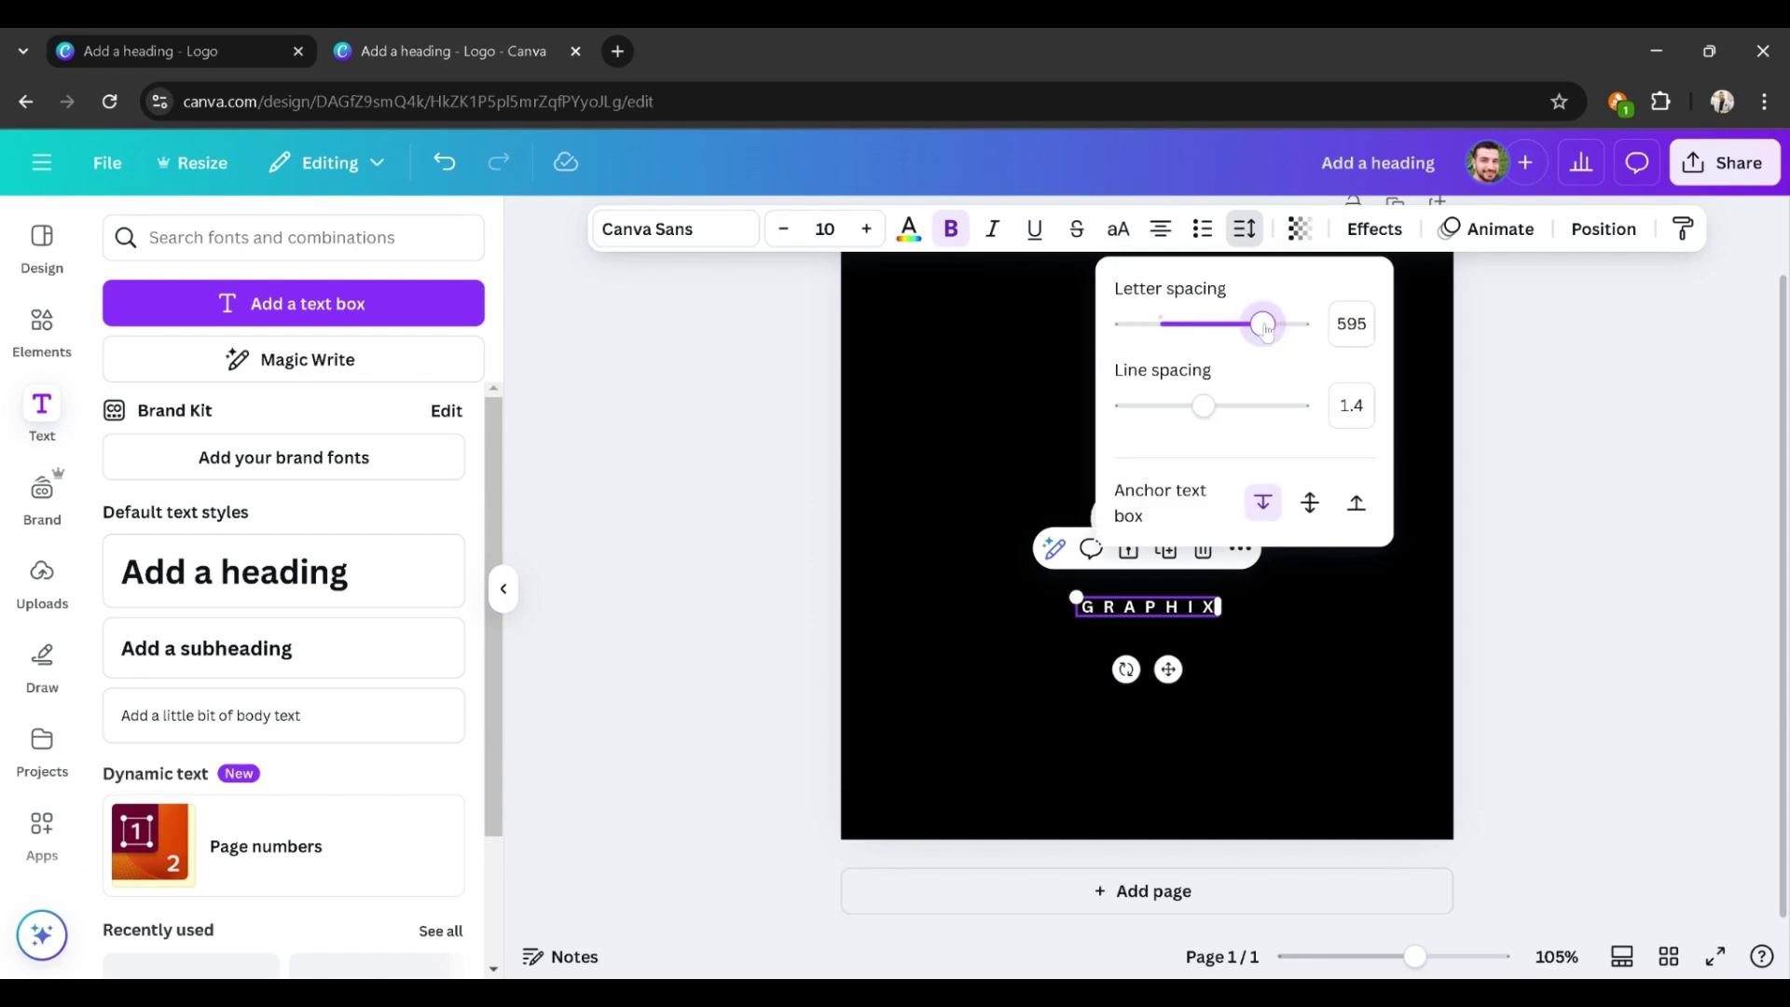
left_click(1289, 656)
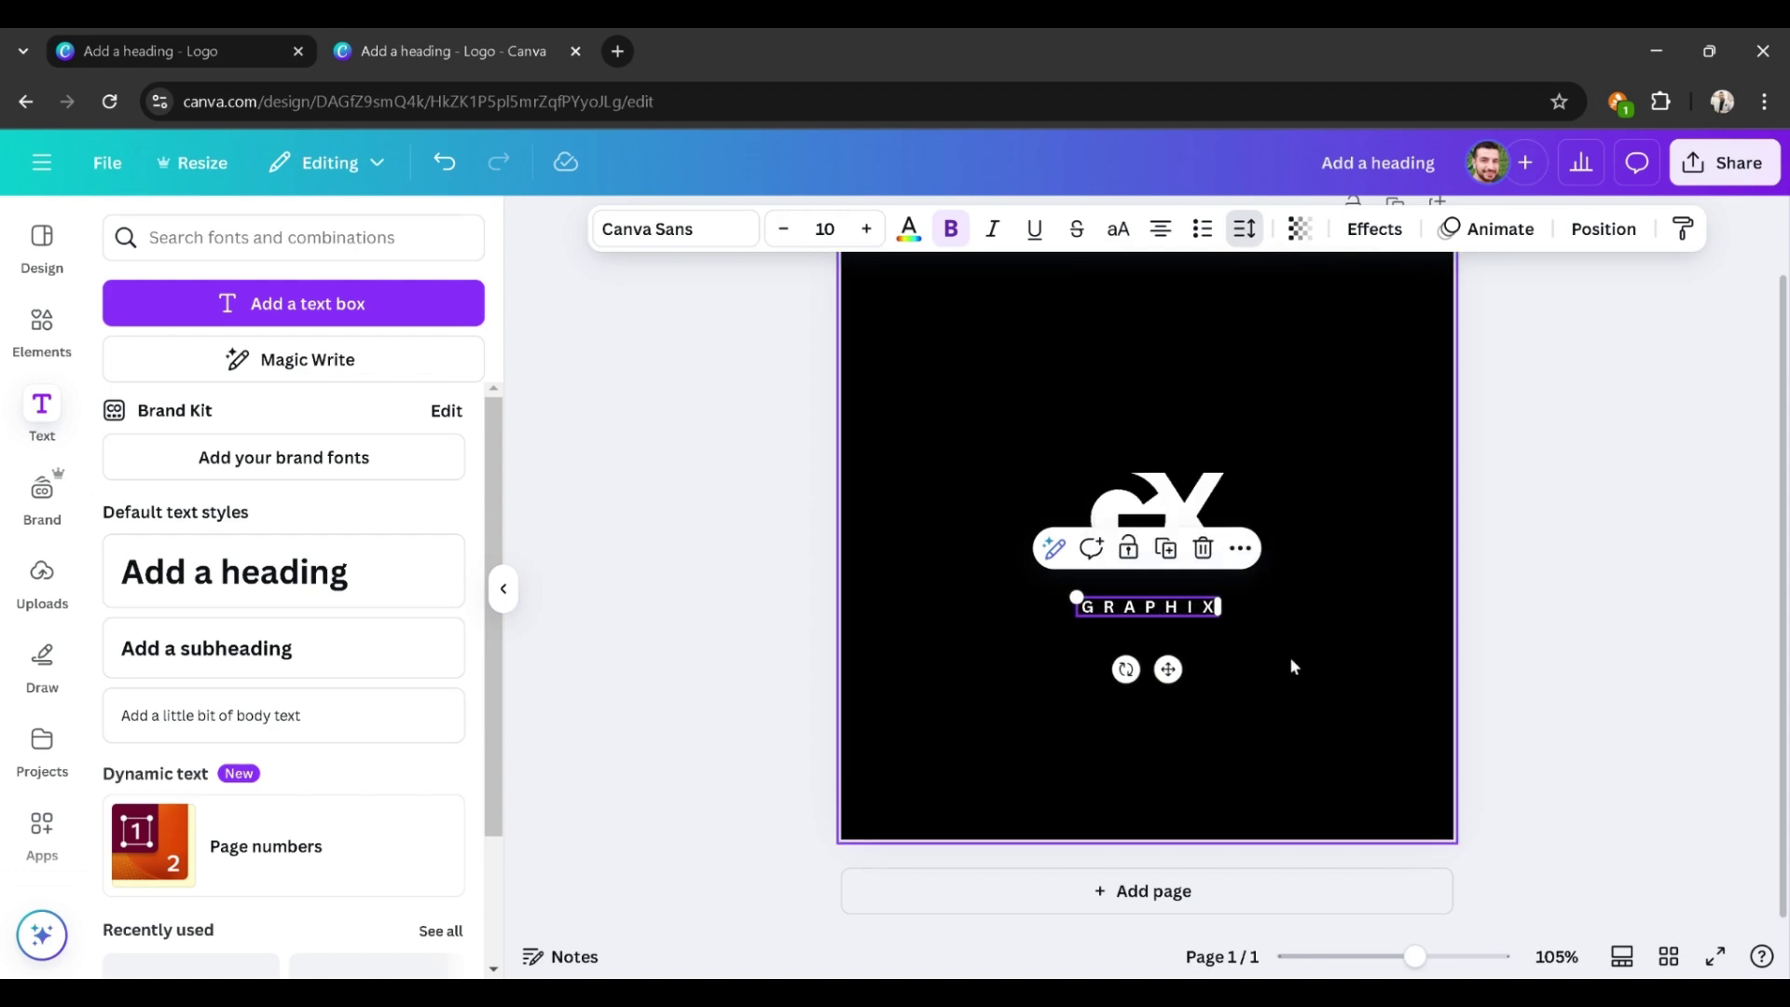
left_click(1289, 656)
left_click_drag(1211, 613, 1194, 591)
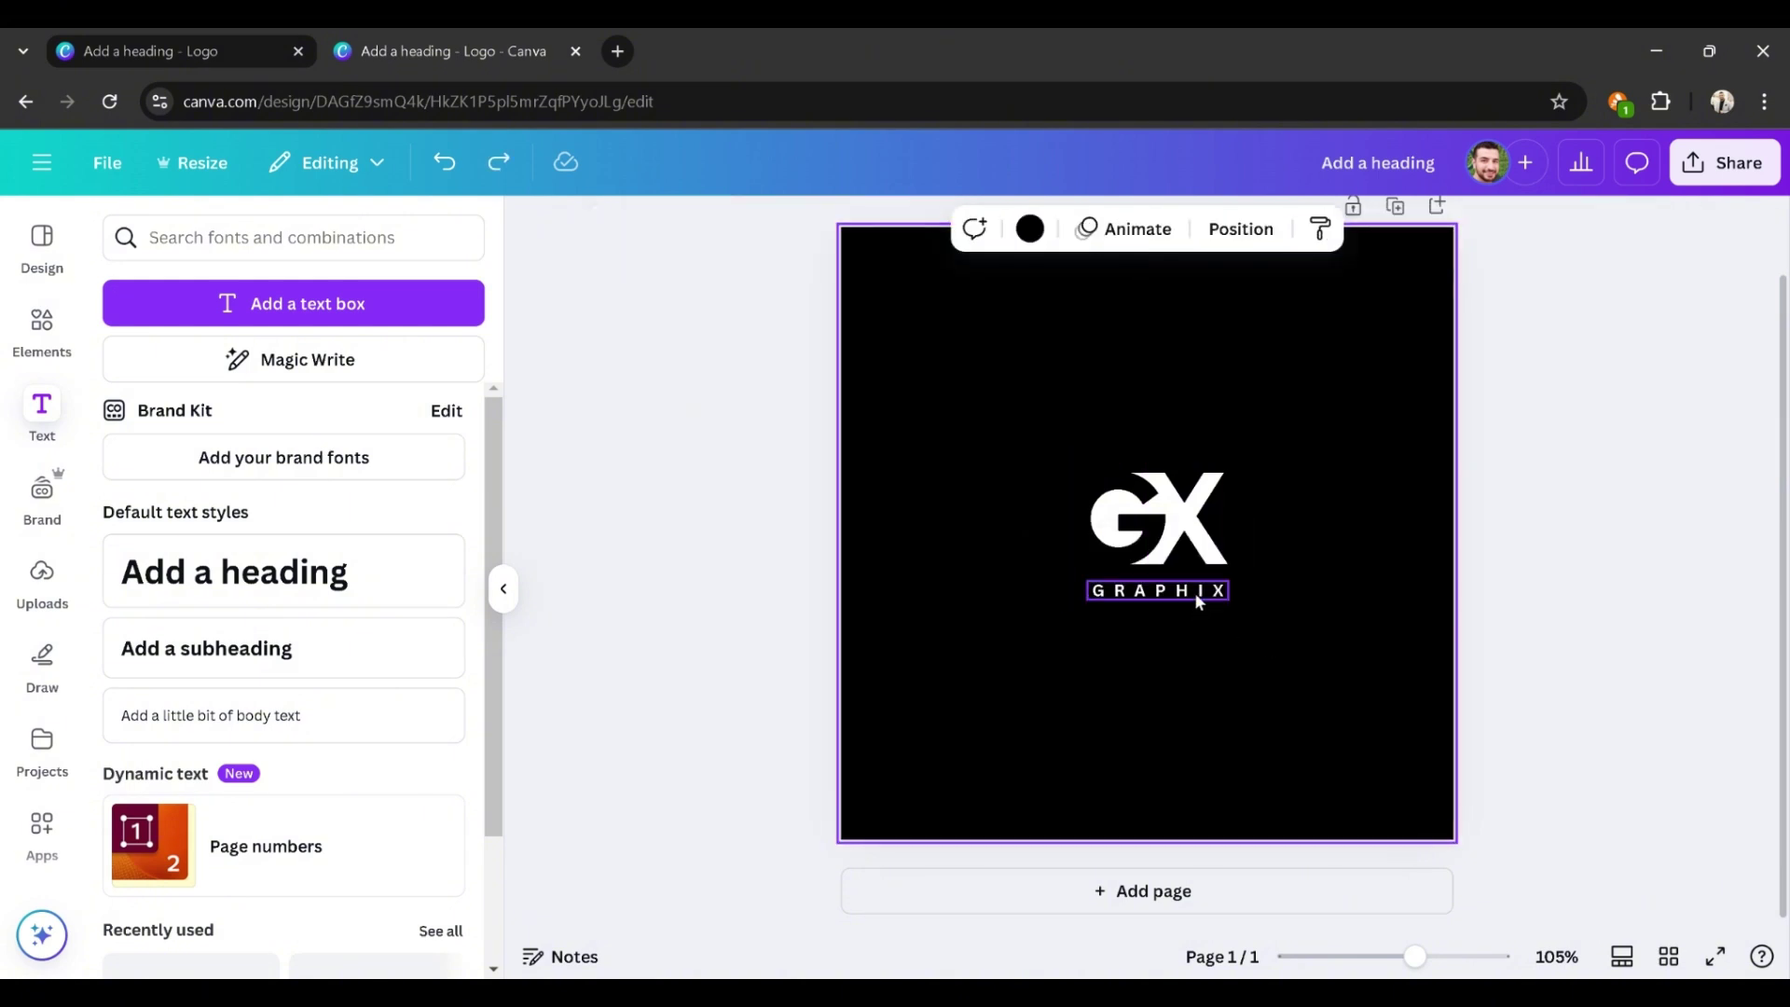
Step: Change the font of the GRAPHIX text to Poppins Bold
left_click(671, 228)
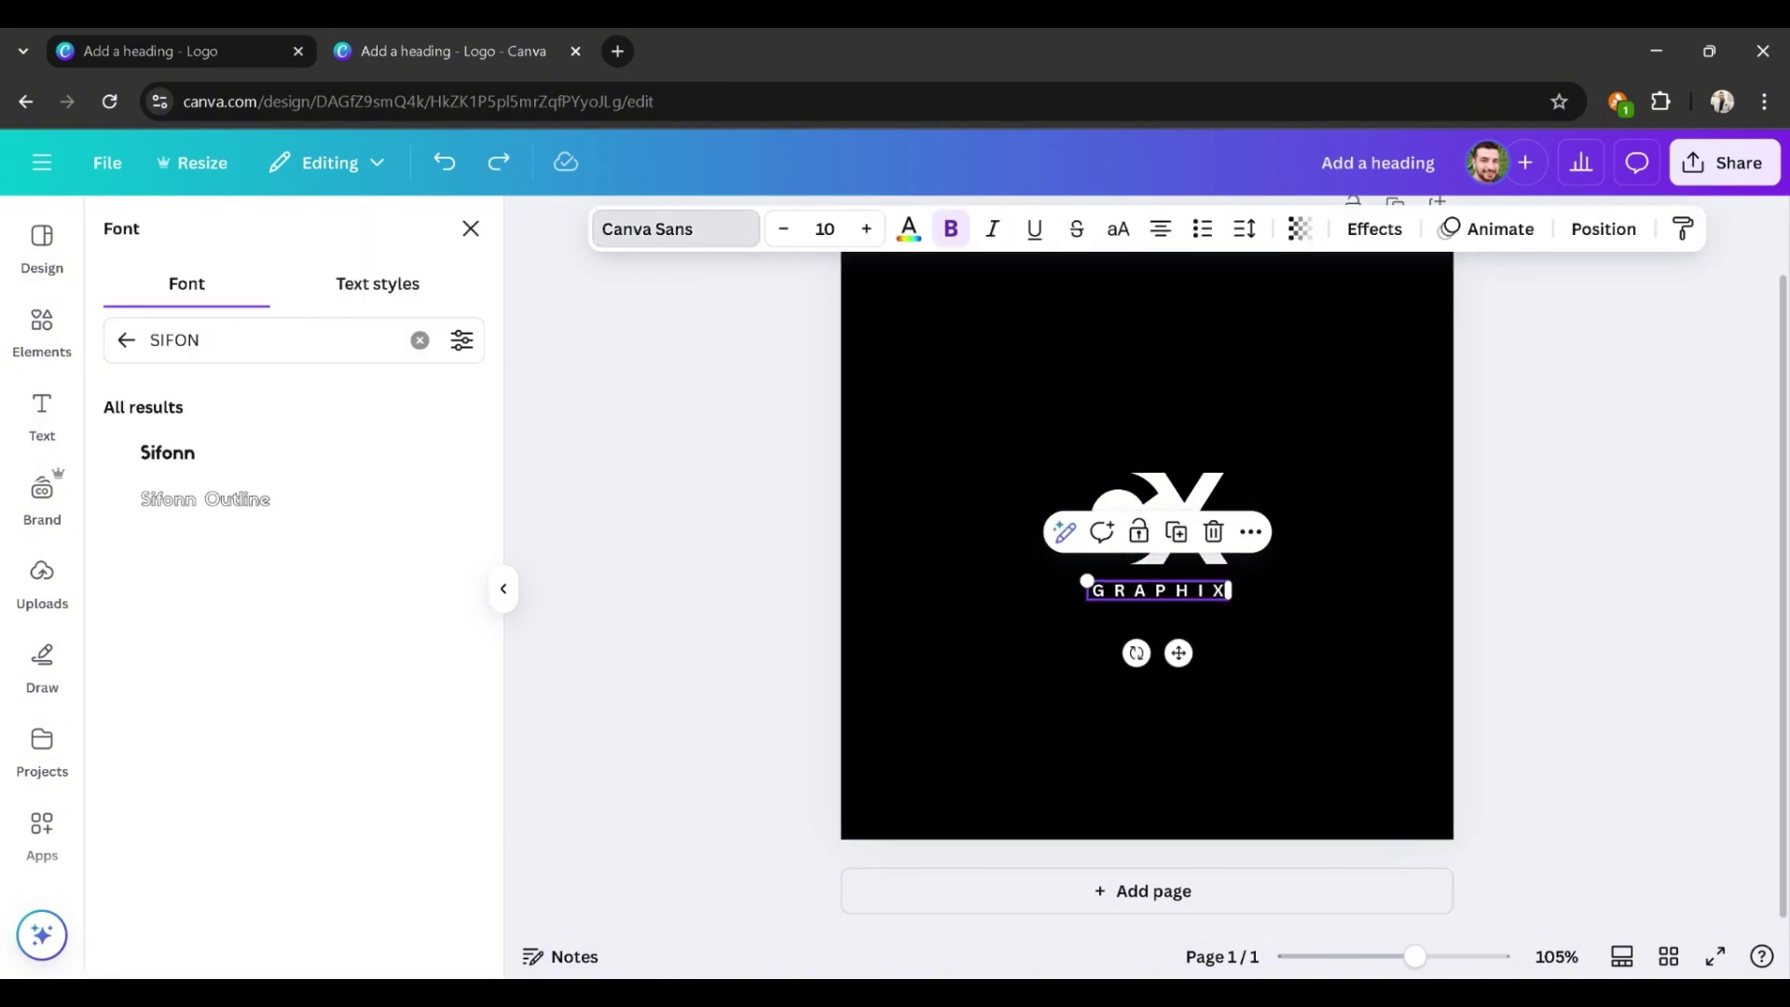
key("ctrl+a")
type("POPP")
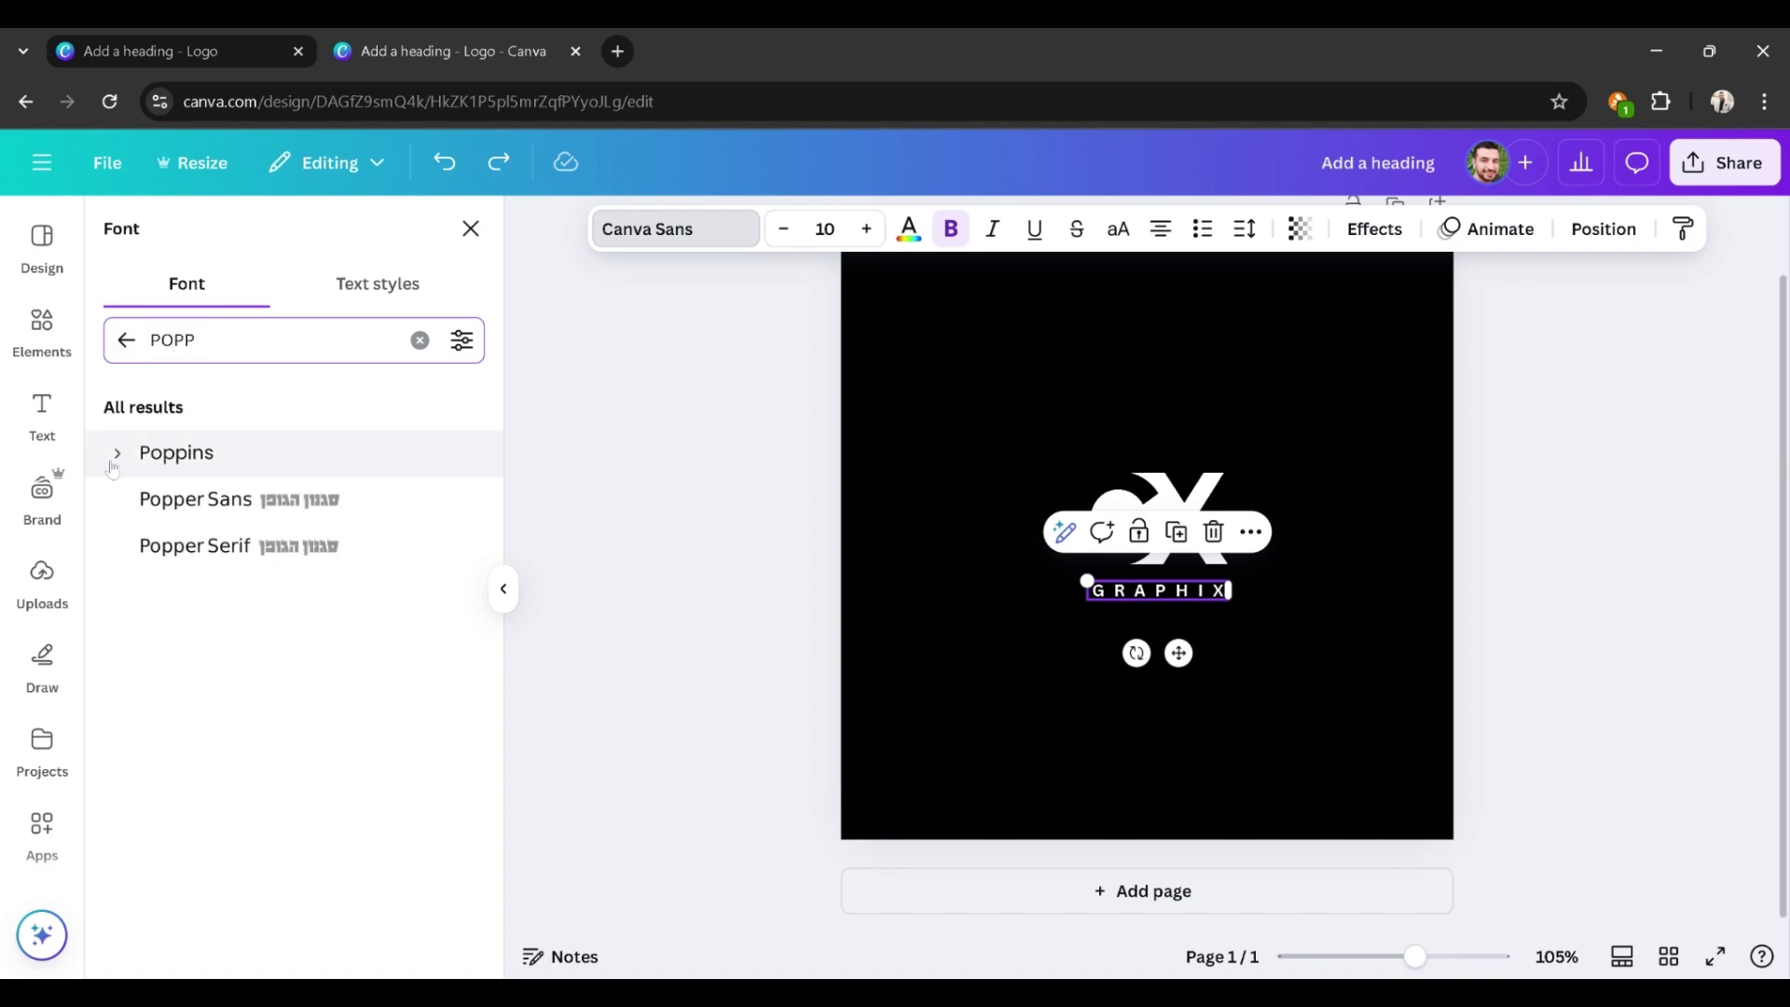
left_click(117, 454)
left_click(221, 790)
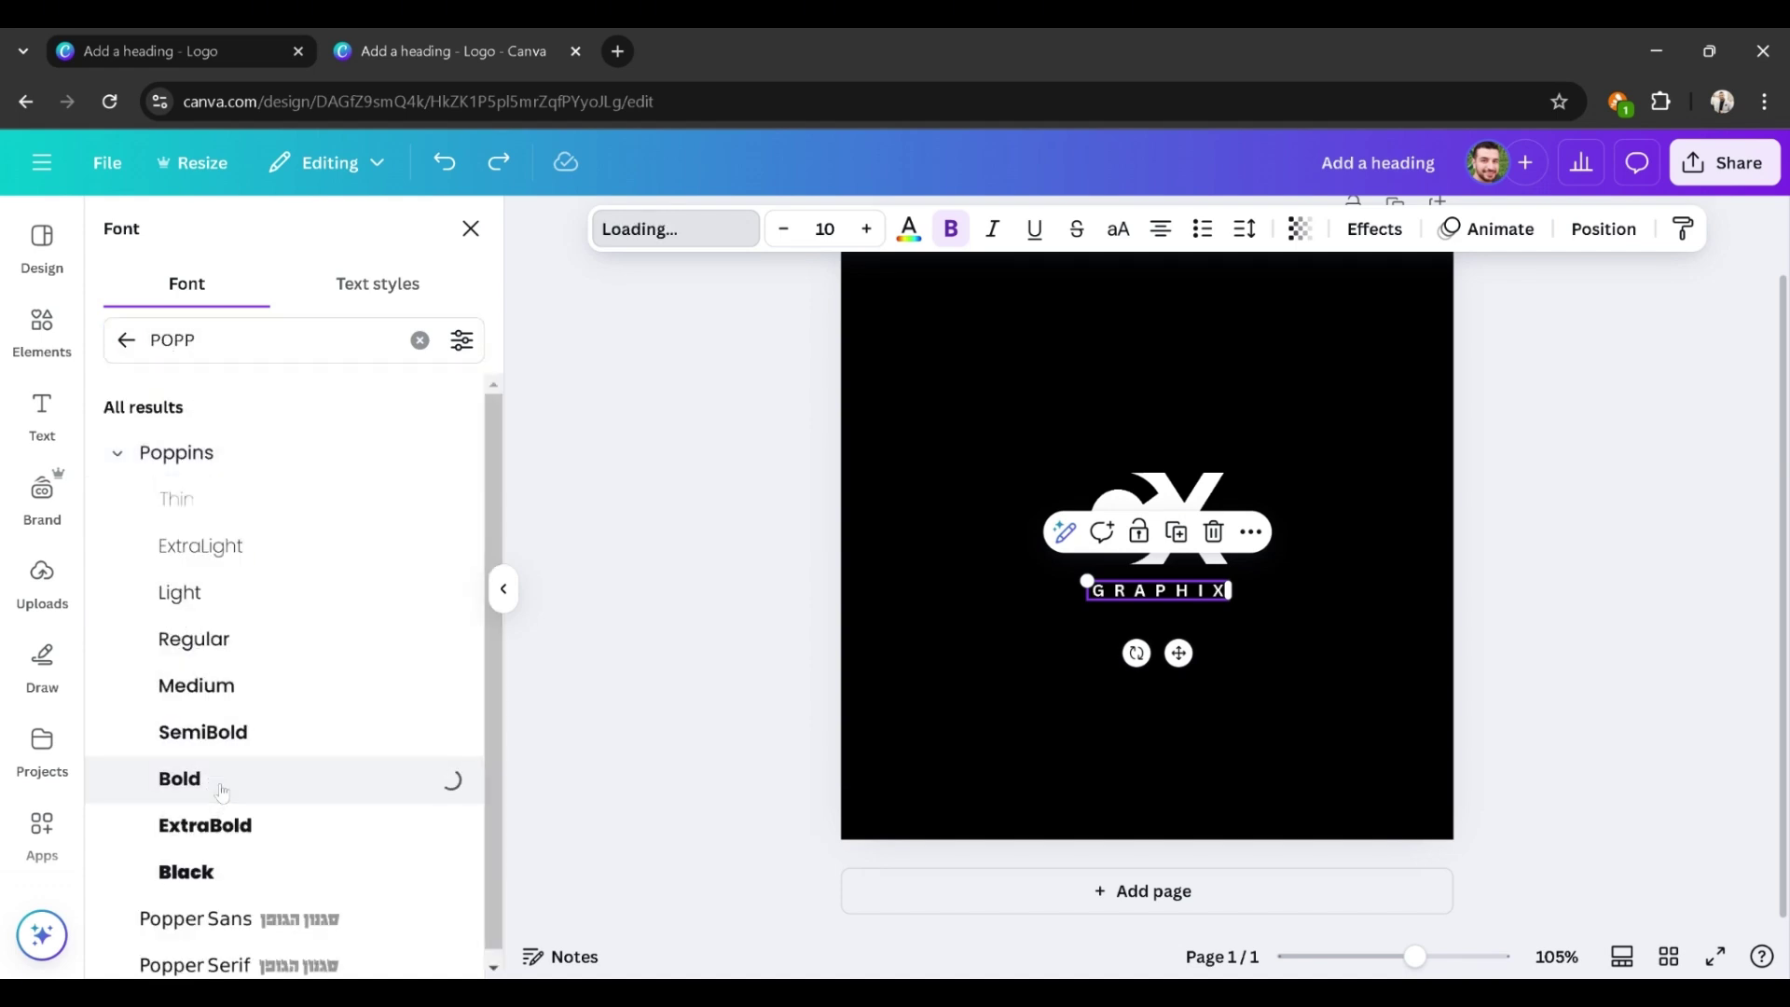
left_click(732, 558)
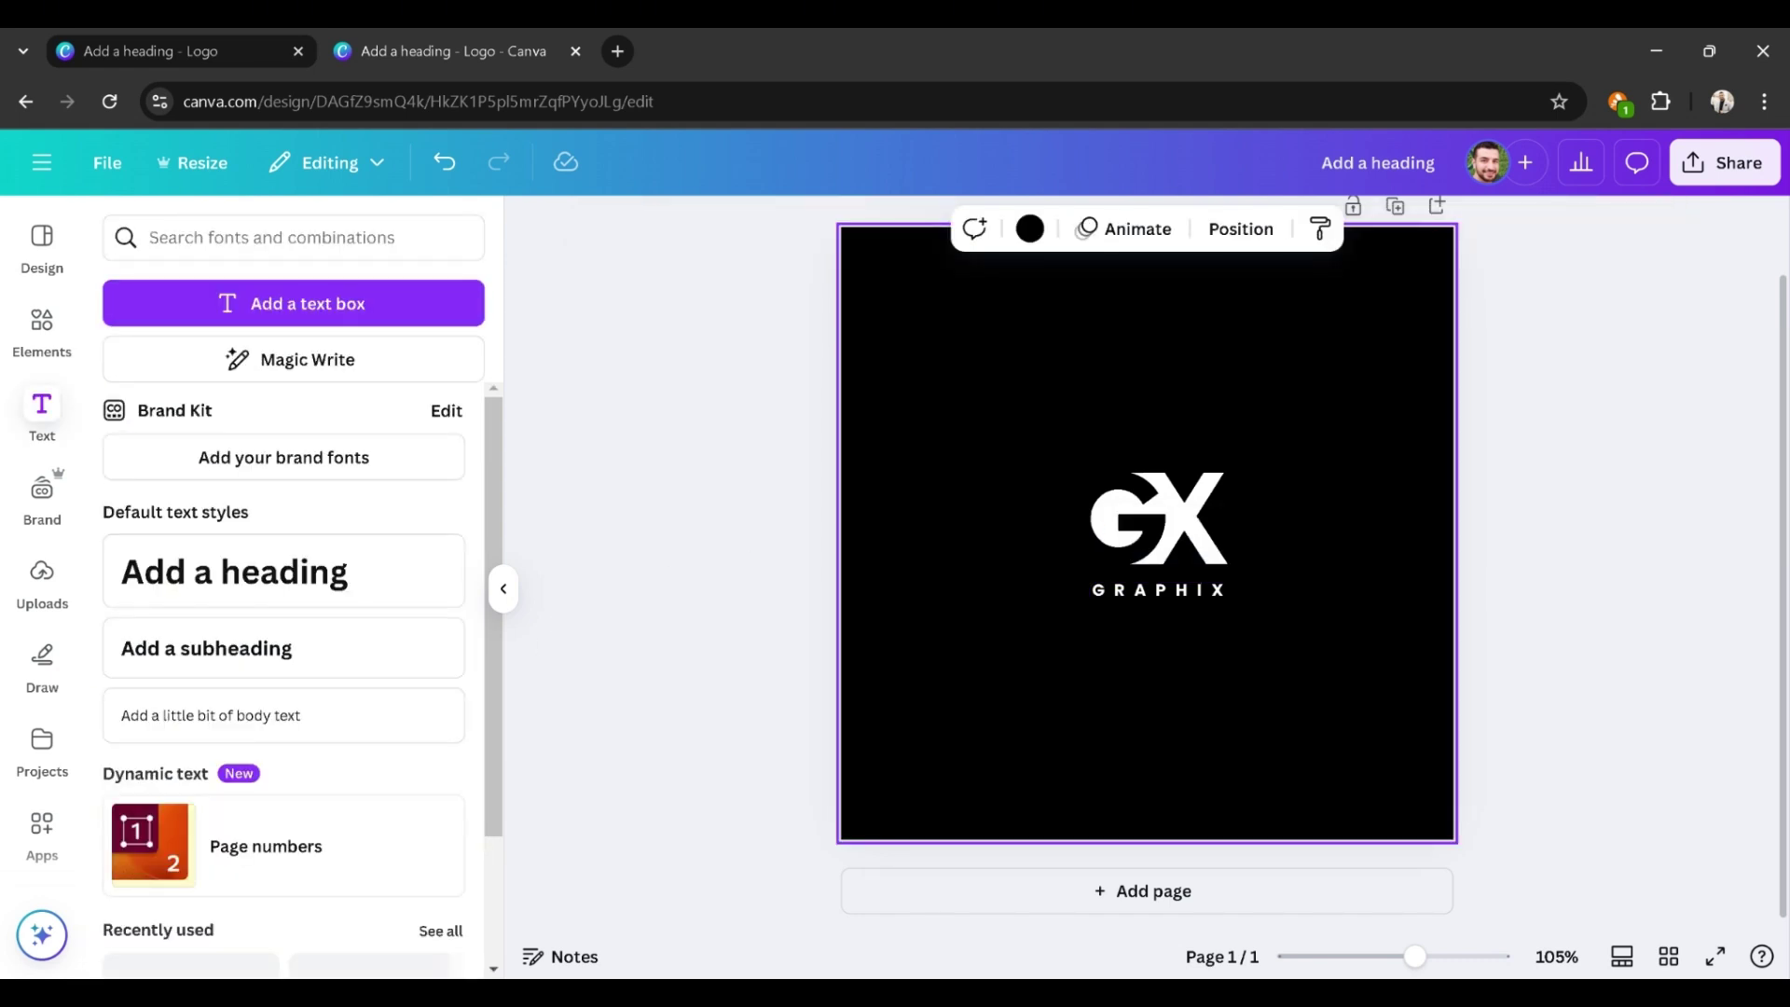
Step: Duplicate the GRAPHIX text directly below the original and set the copy's font size to 6
left_click(1207, 590)
left_click_drag(1207, 589, 1212, 618)
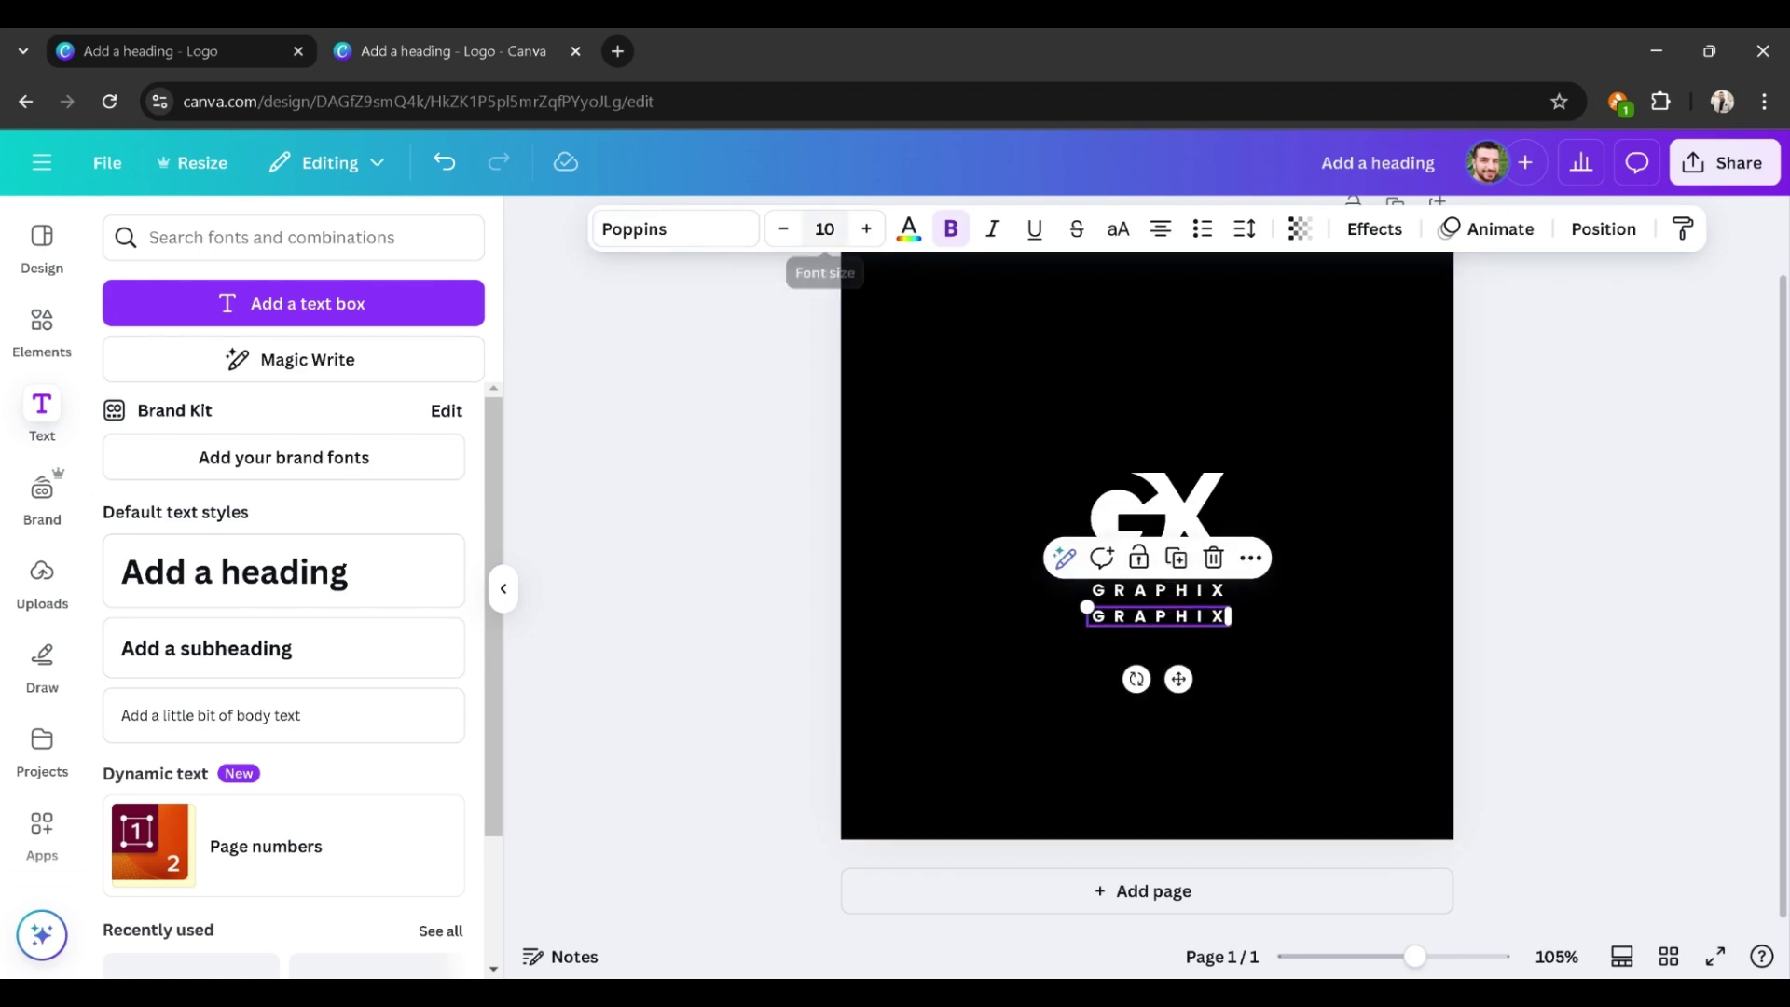
left_click(824, 228)
type("6")
key("Return")
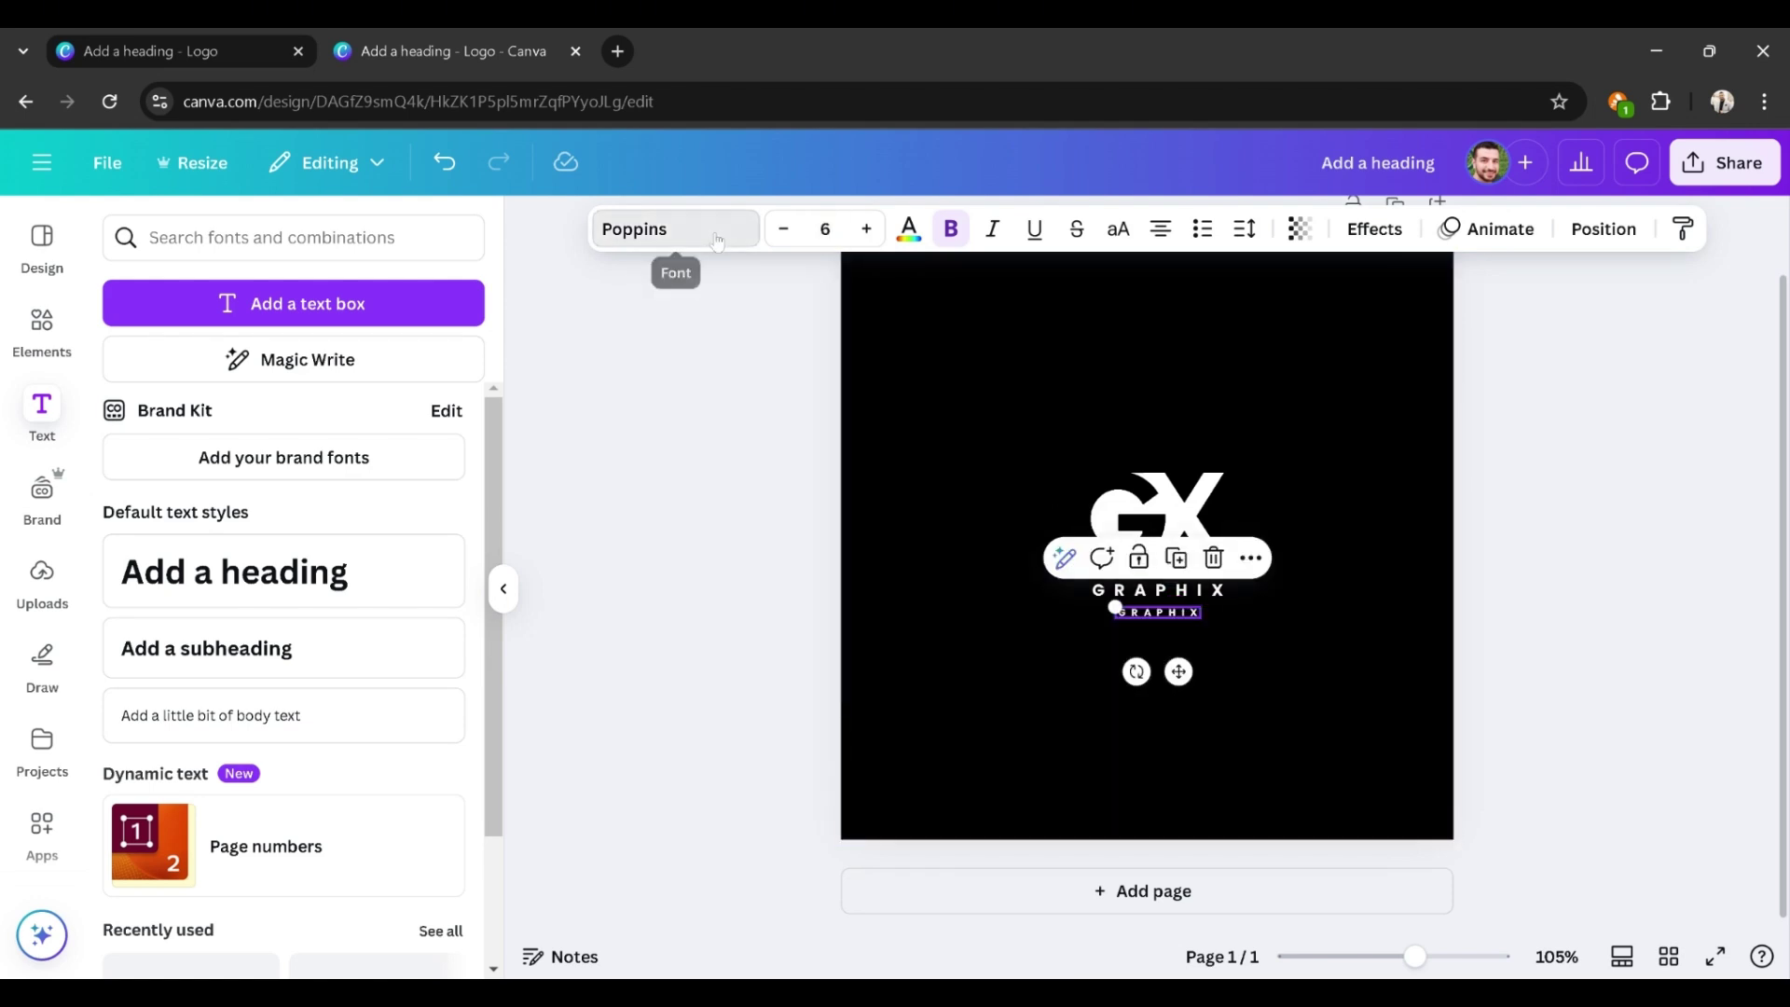
Step: Set the smaller GRAPHIX copy to Poppins Light and color it gray #a6a6a6
left_click(657, 231)
left_click(118, 454)
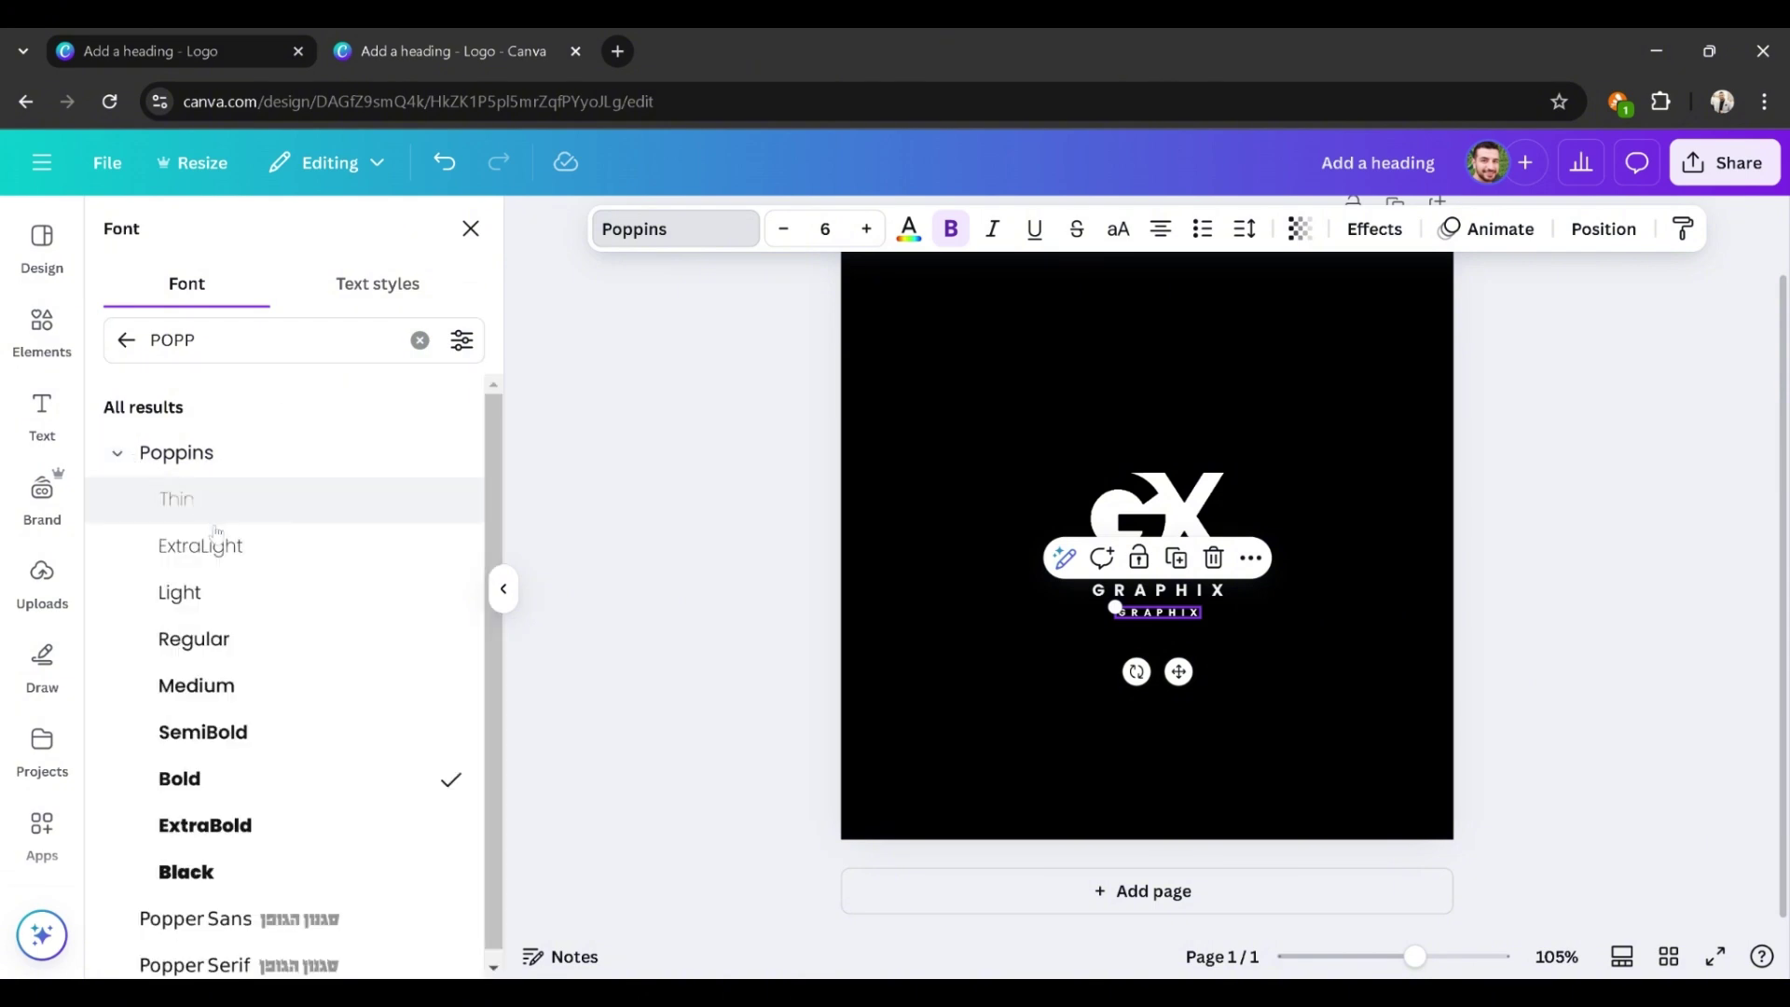
left_click(233, 594)
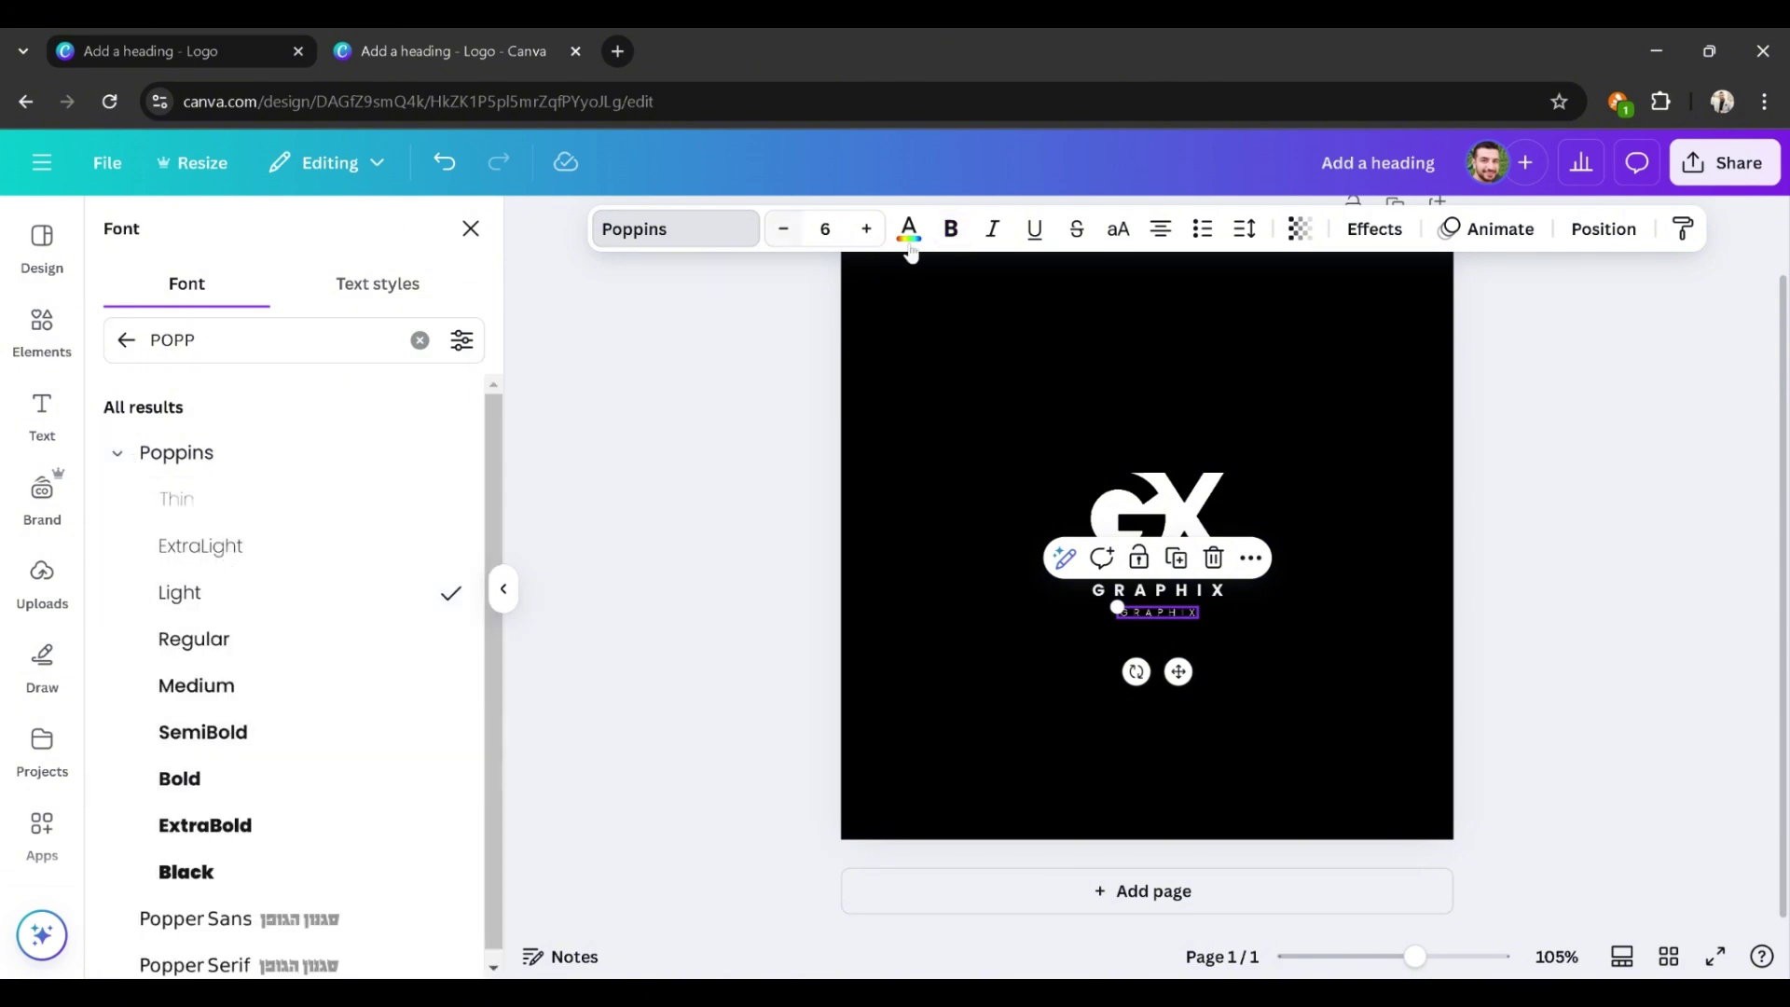
left_click(908, 228)
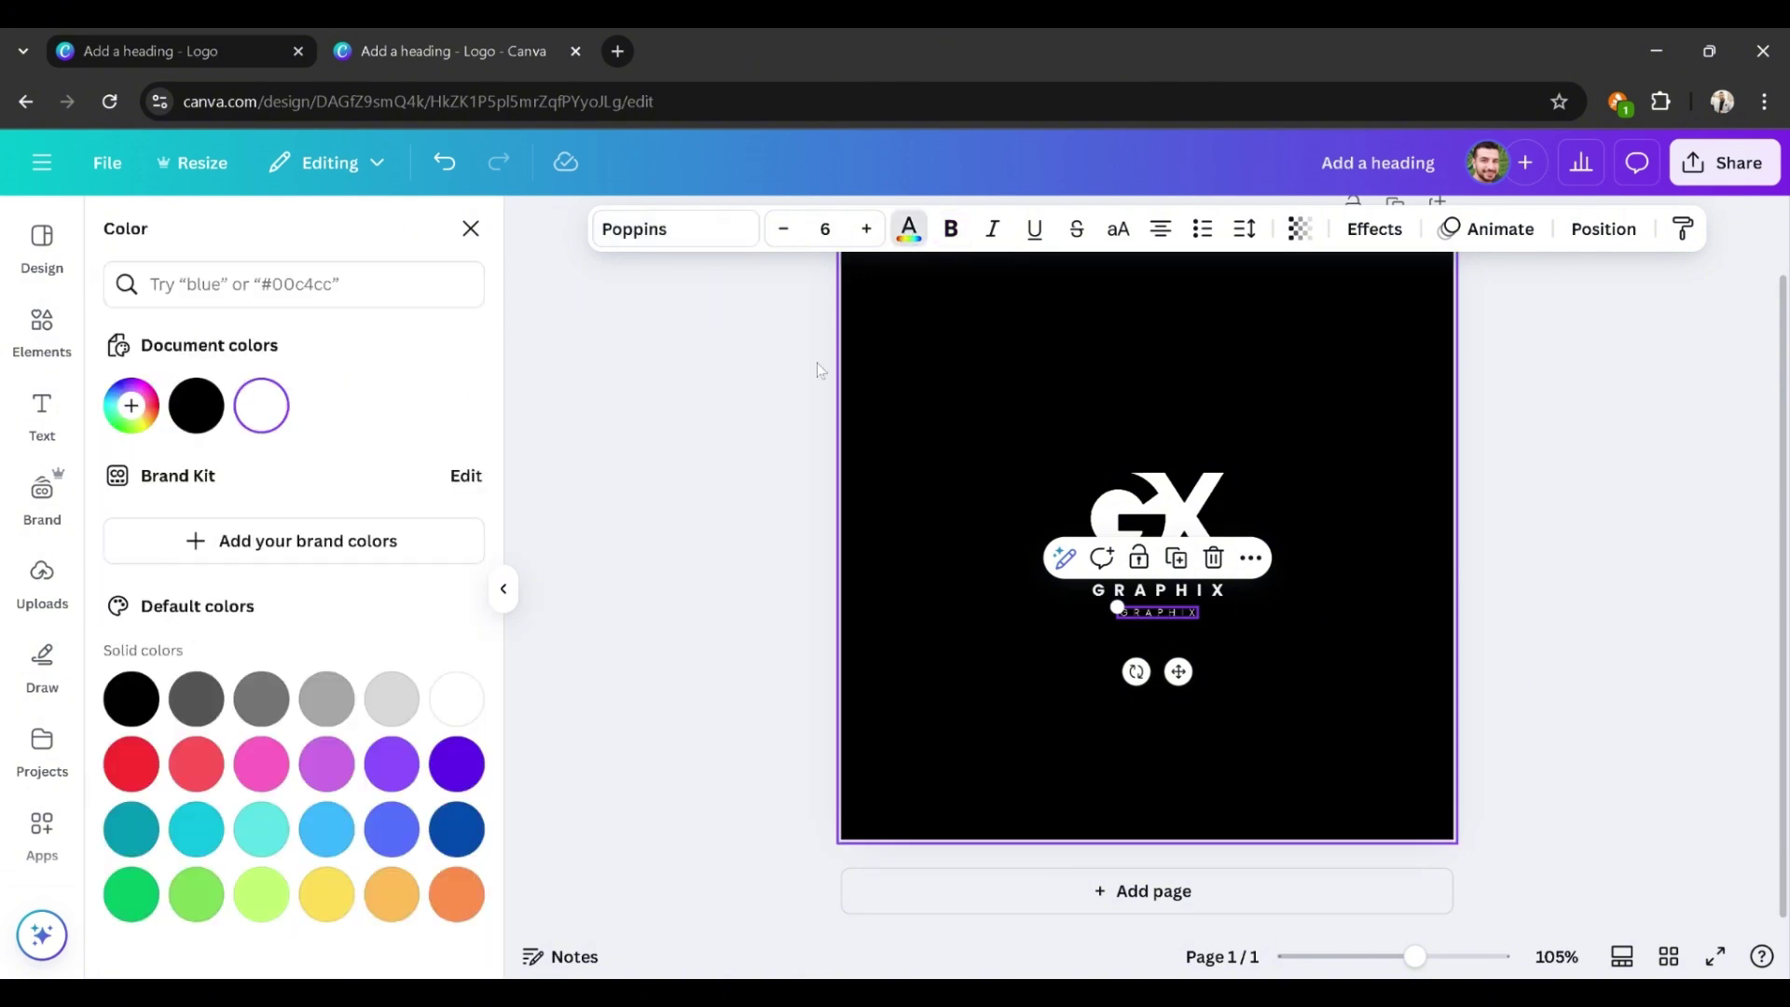
left_click(328, 701)
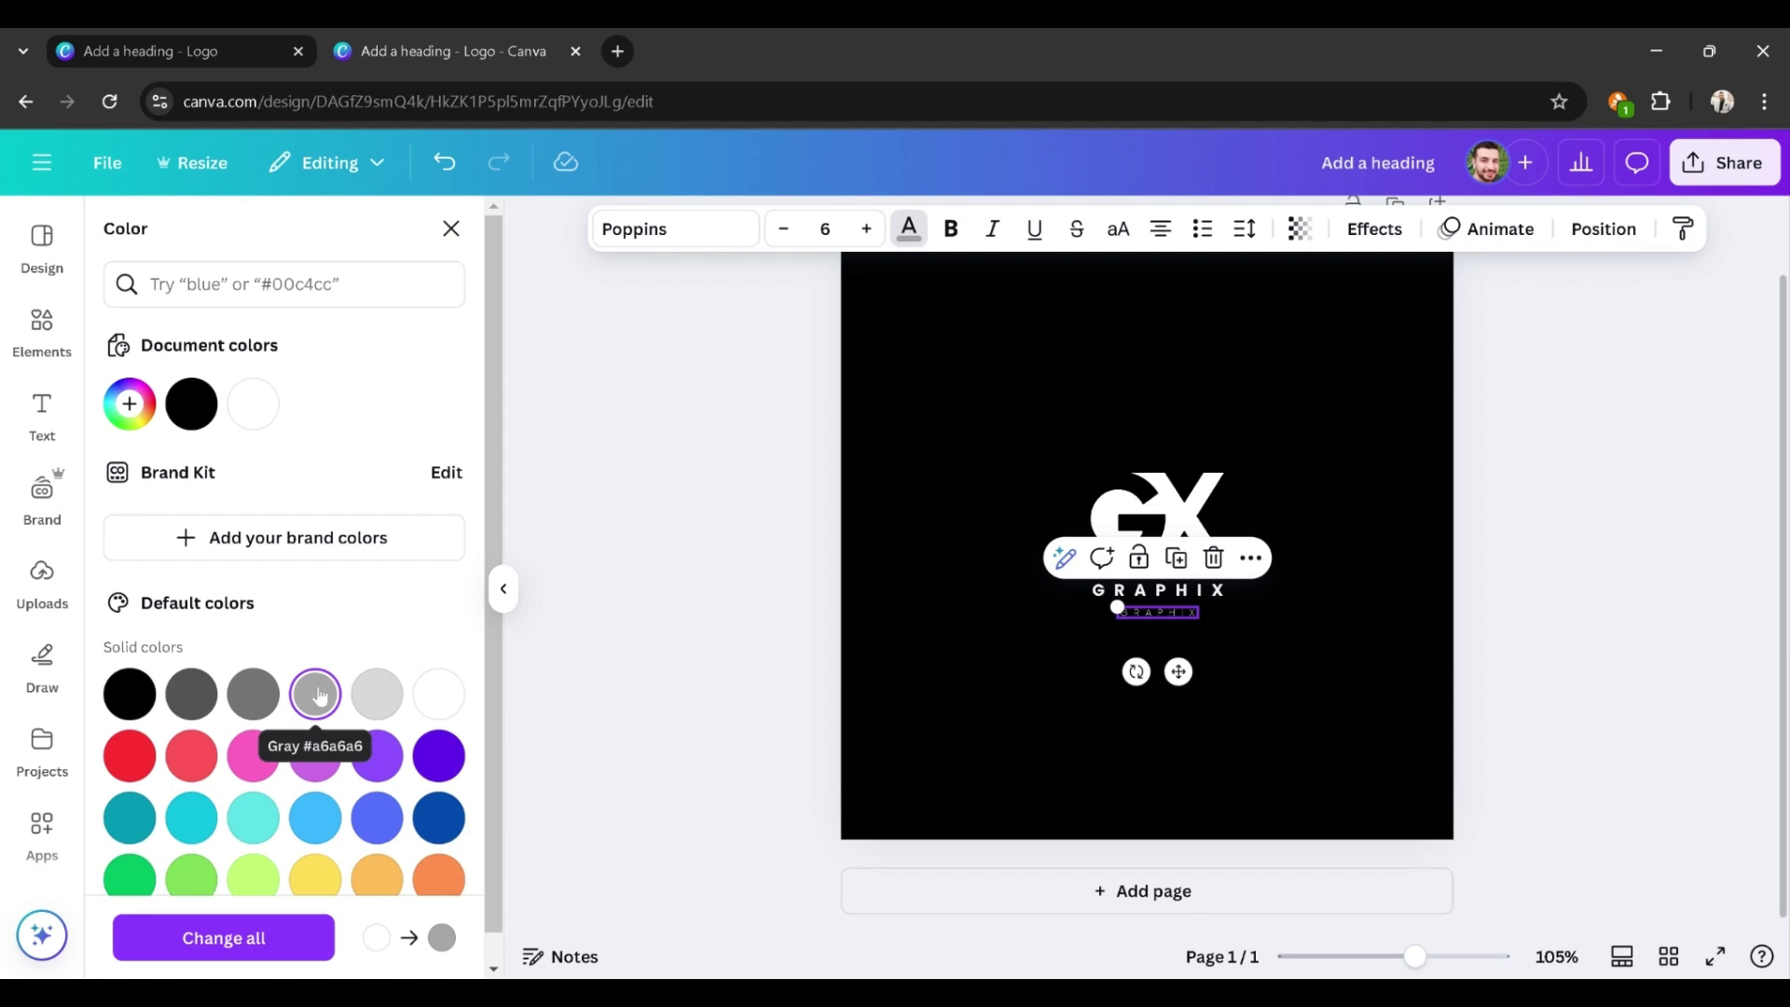
Step: Reduce the letter spacing of the small gray GRAPHIX copy to 284
left_click(1244, 229)
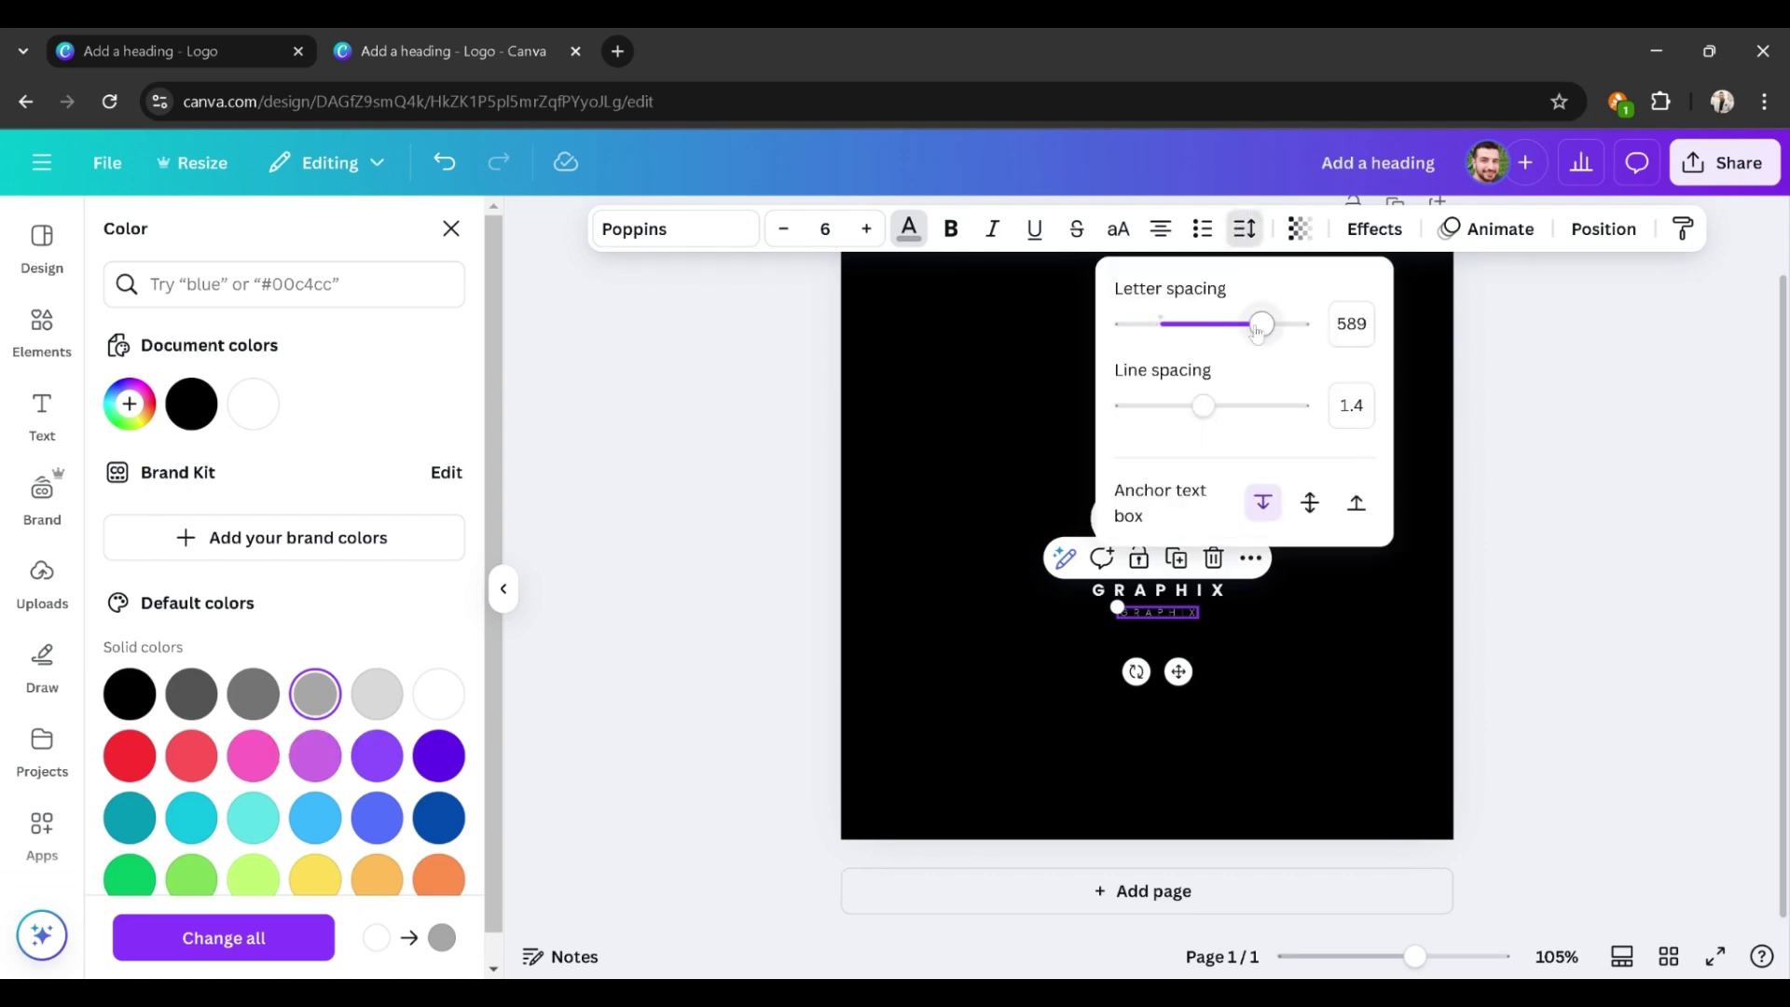
left_click_drag(1262, 323, 1211, 341)
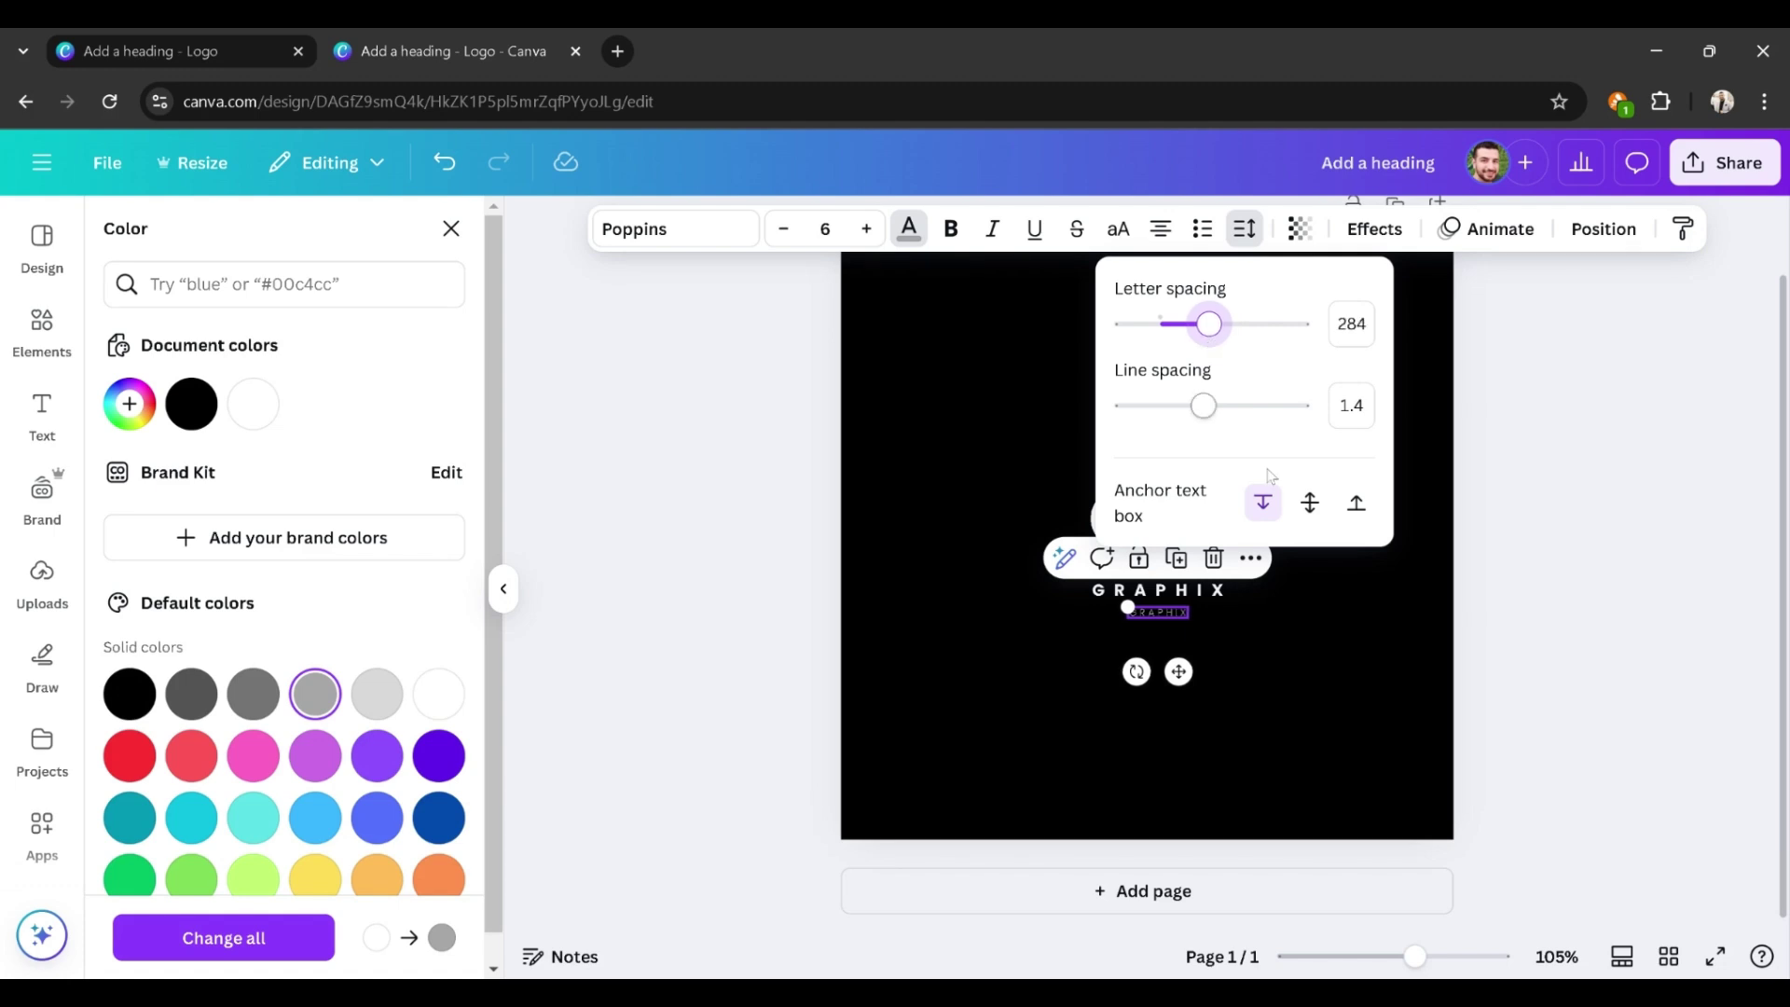
left_click(1323, 602)
Step: Replace the small gray text with DESIGN and move the GRAPHIX line slightly down toward it
scroll(1322, 601, "up", 3)
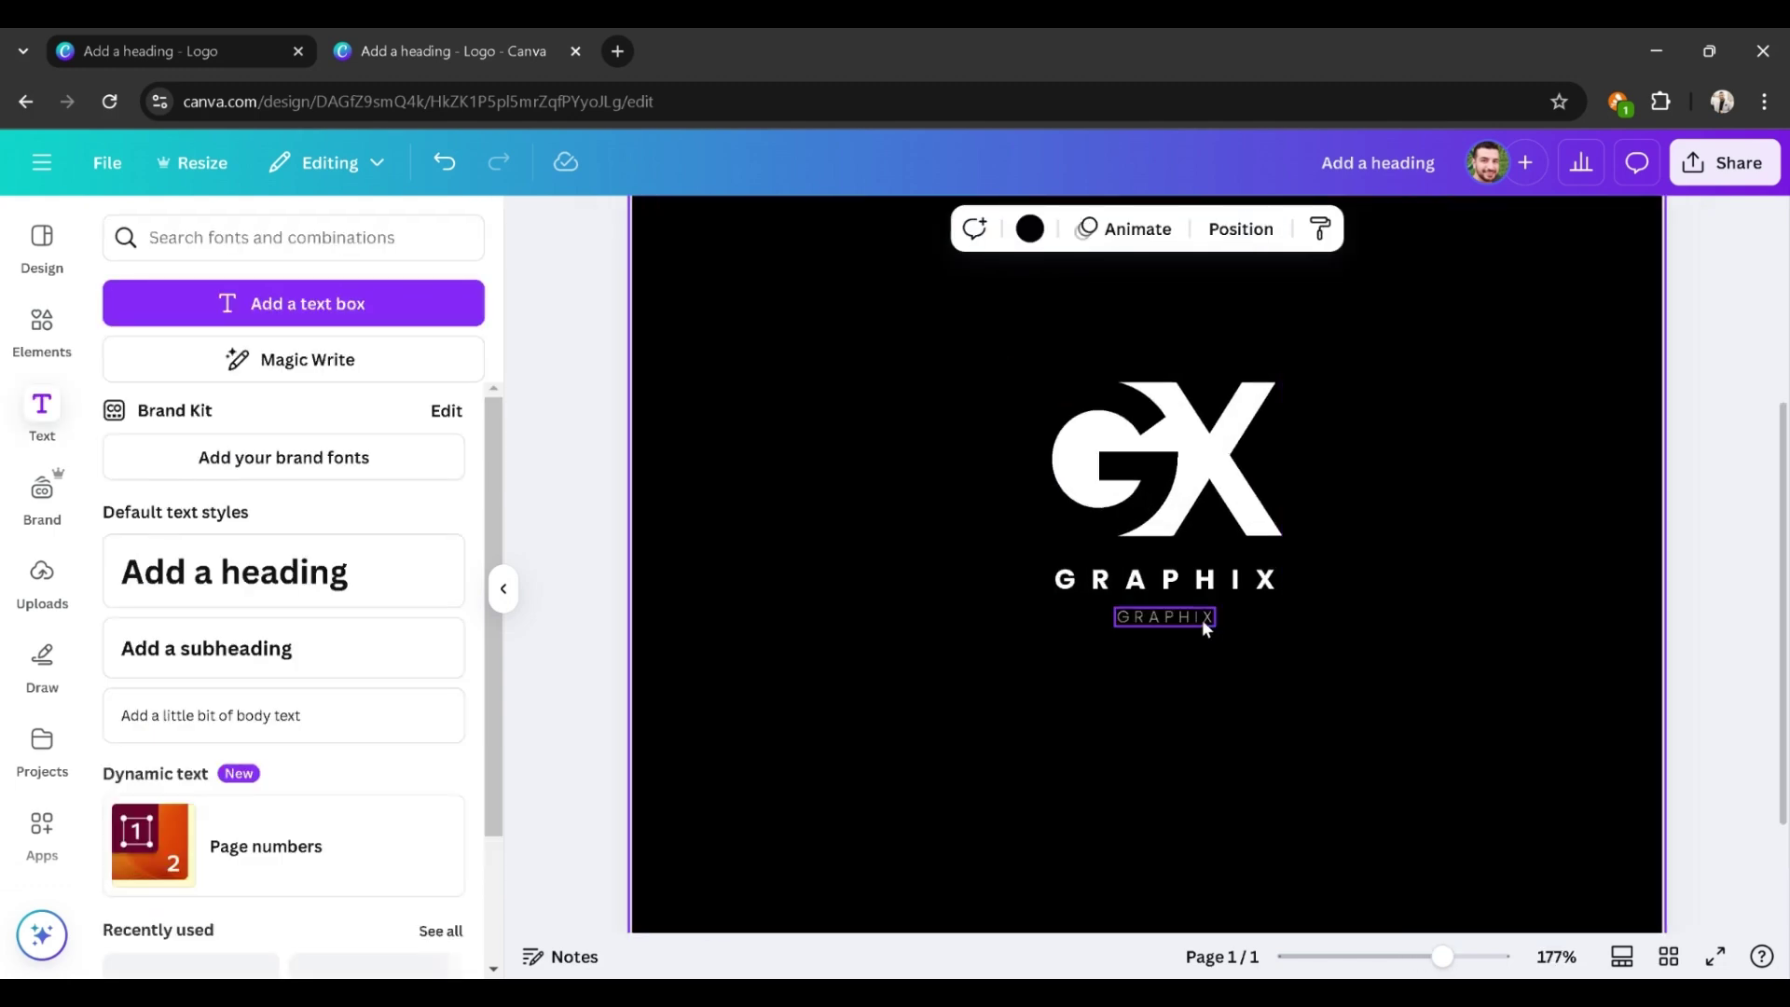
double_click(1202, 619)
type("DESIGN")
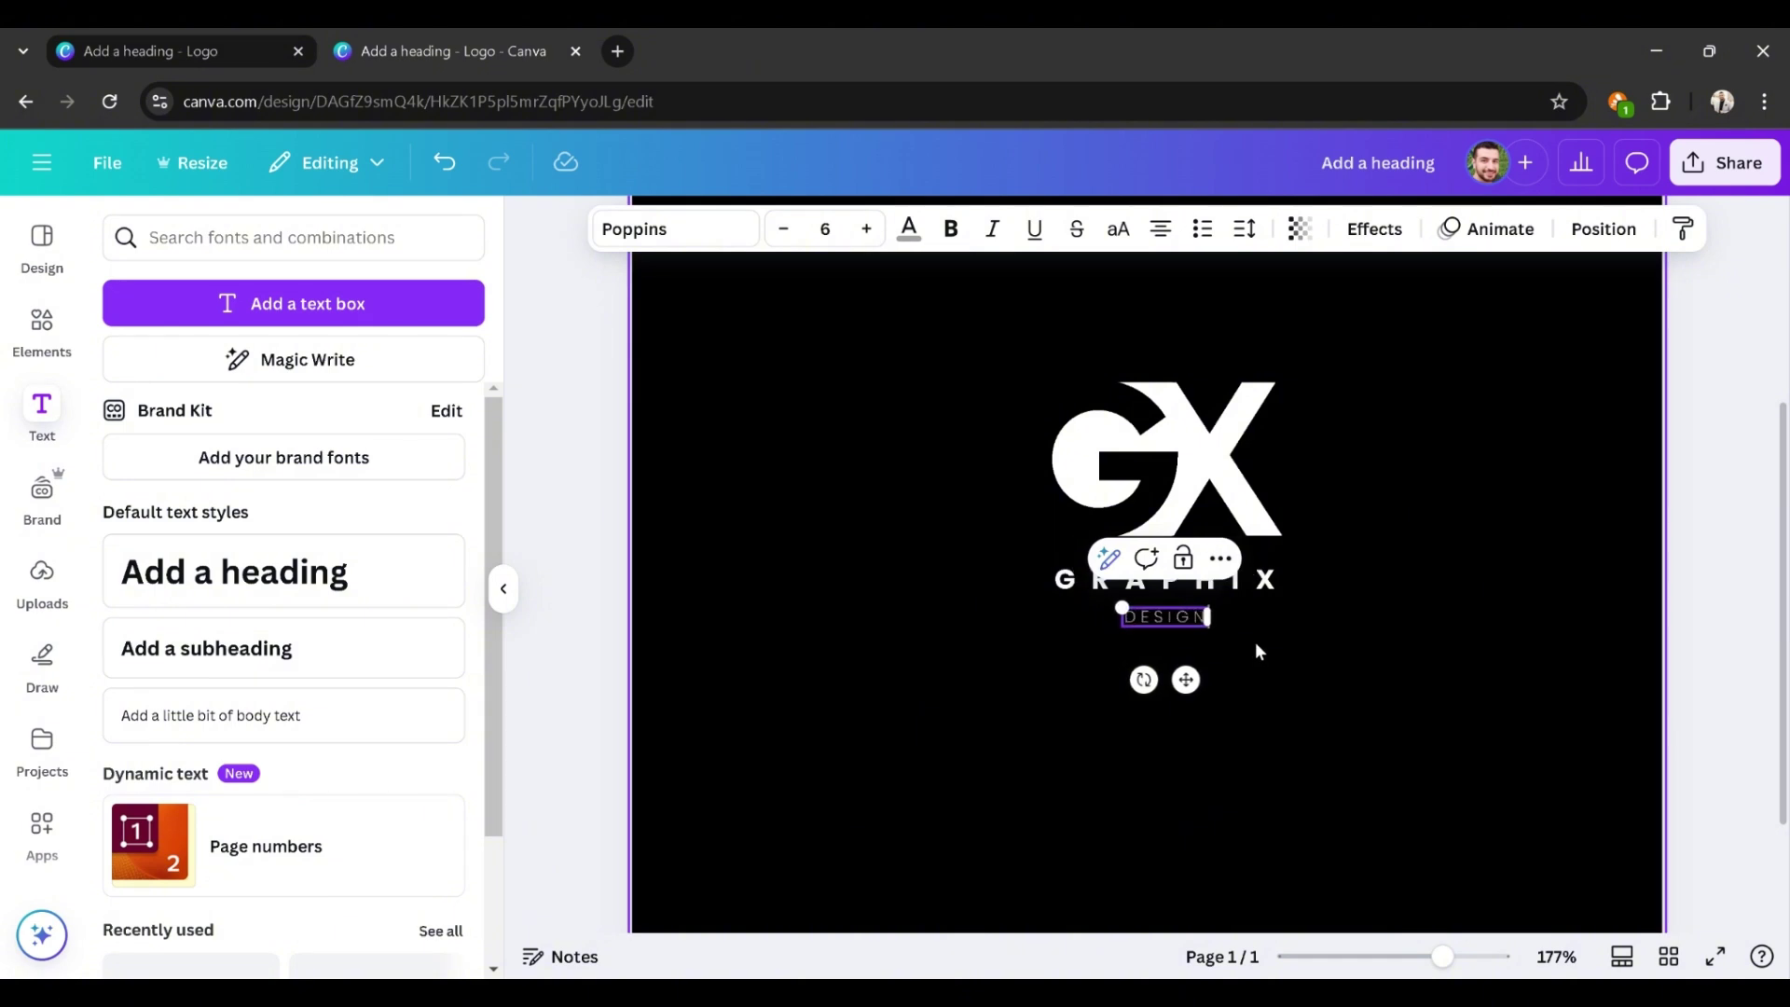
left_click(1255, 641)
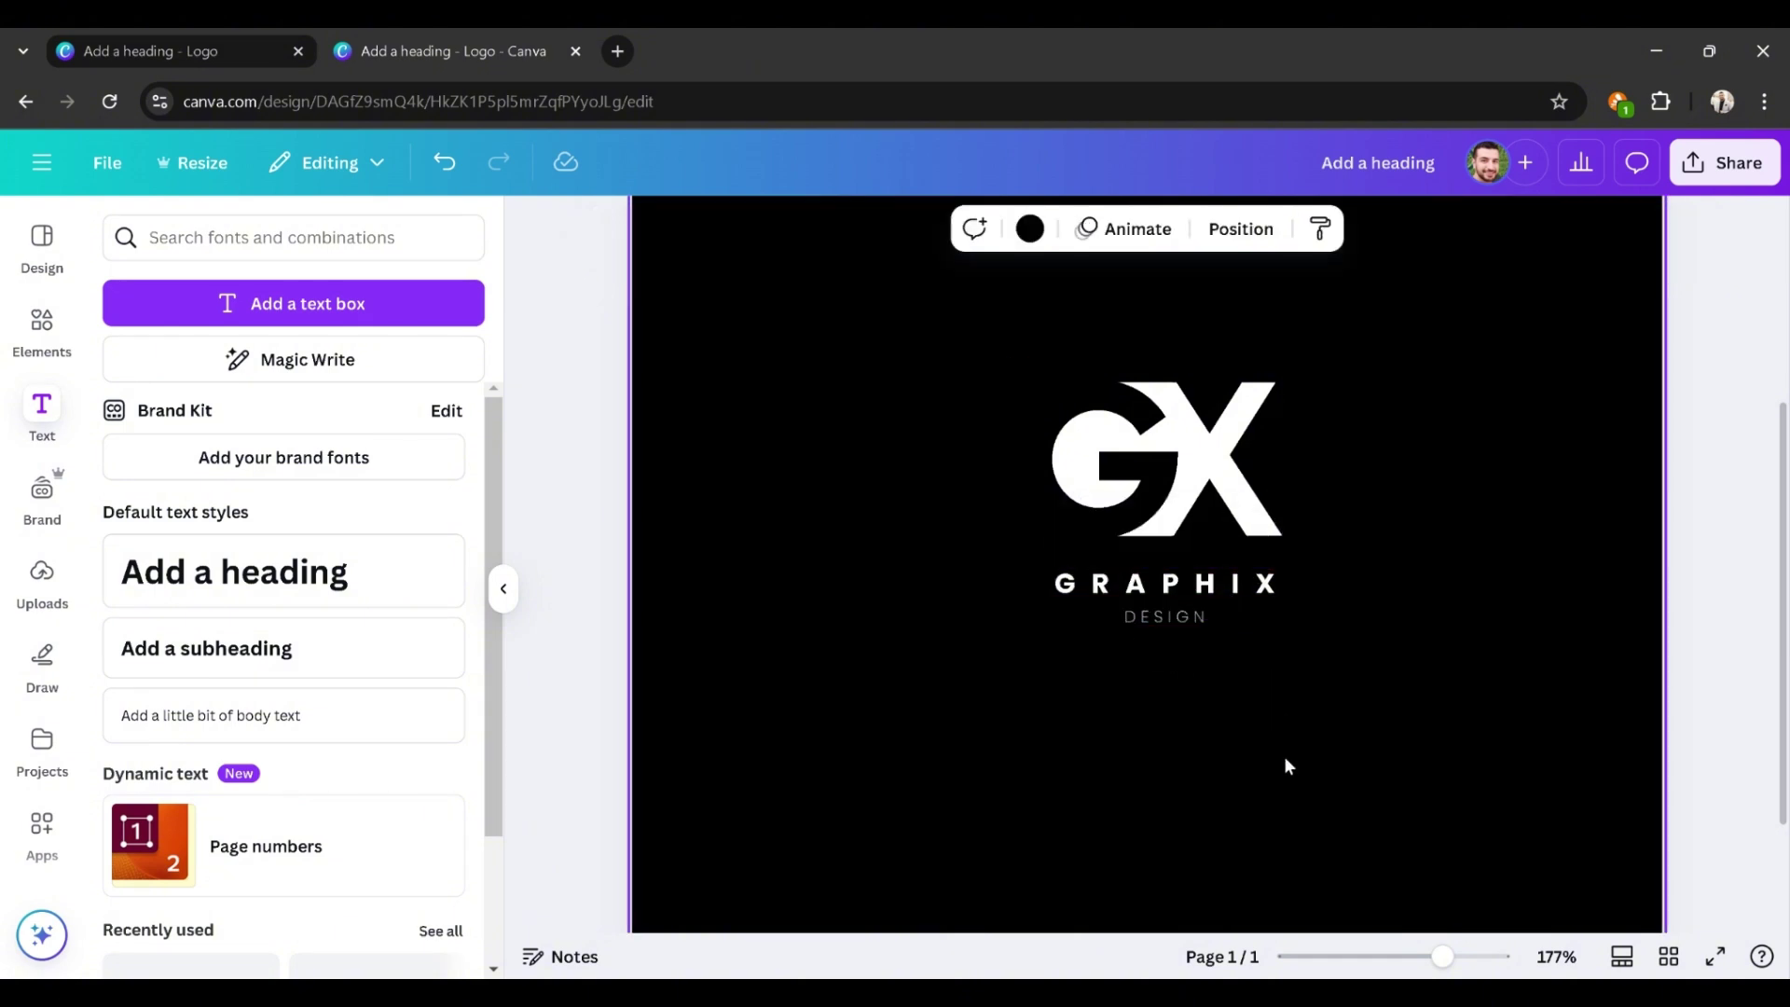
Step: Group the GX mark with the GRAPHIX and DESIGN text lines
scroll(1334, 604, "down", 5)
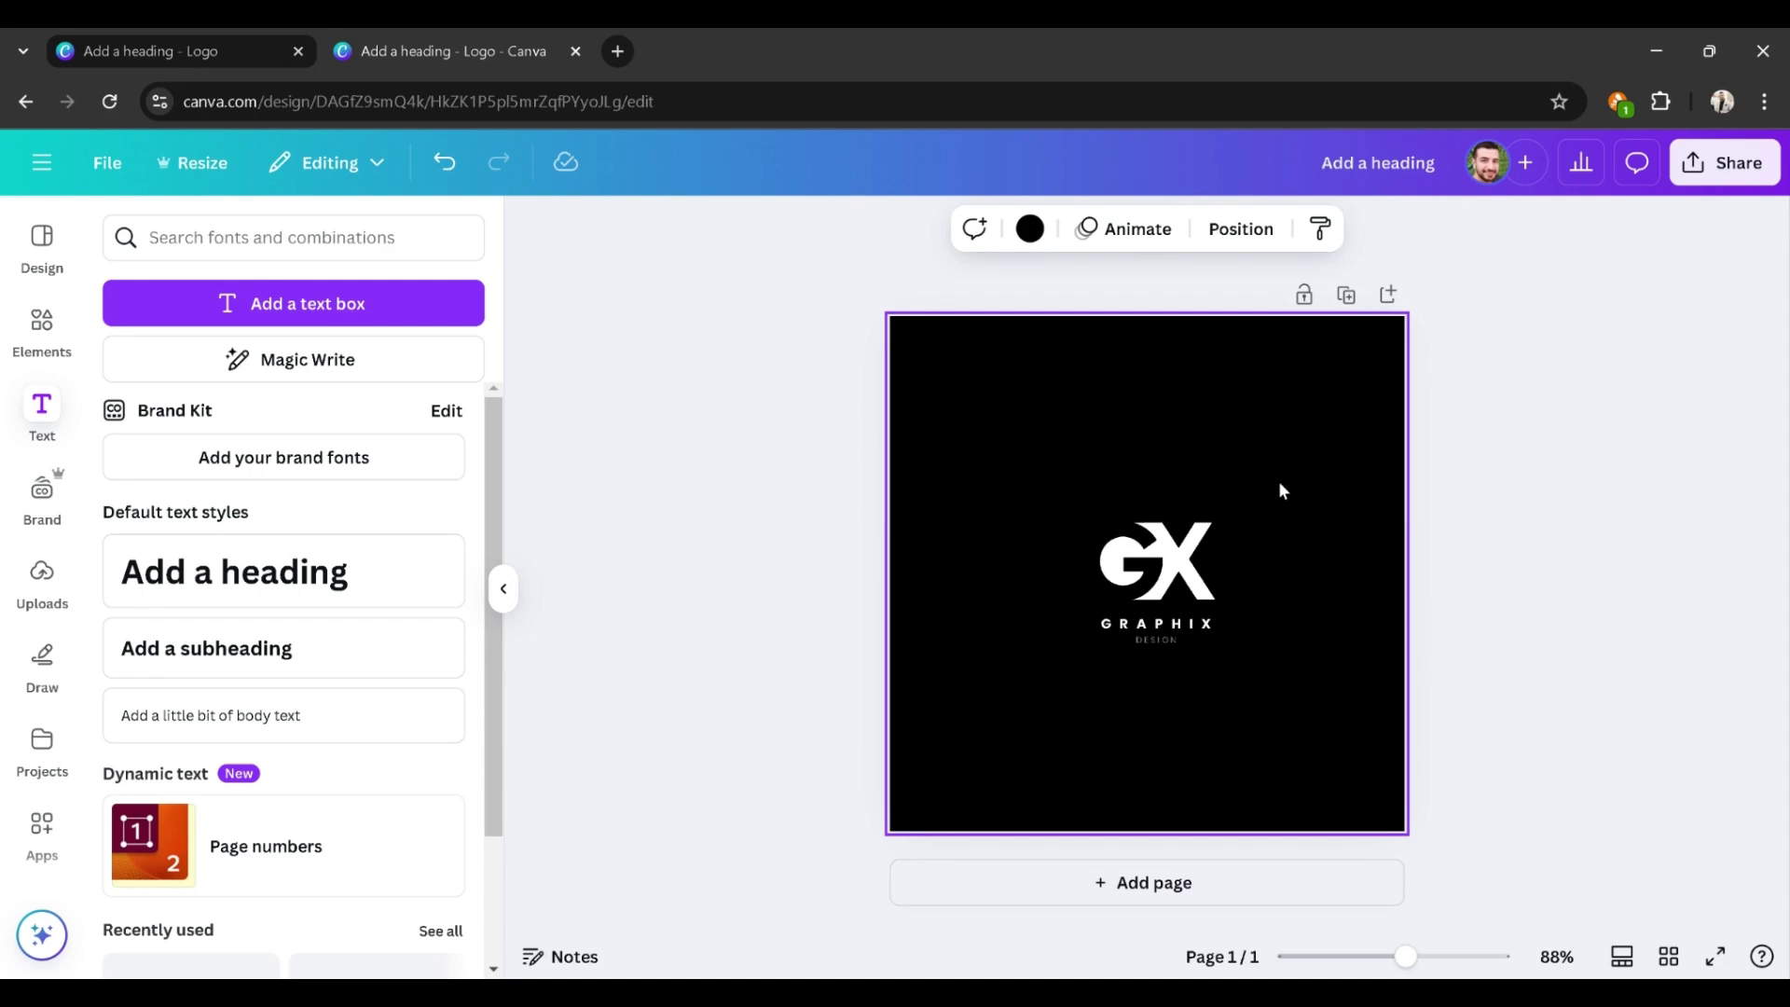
left_click_drag(1282, 499, 1021, 738)
key("ctrl+g")
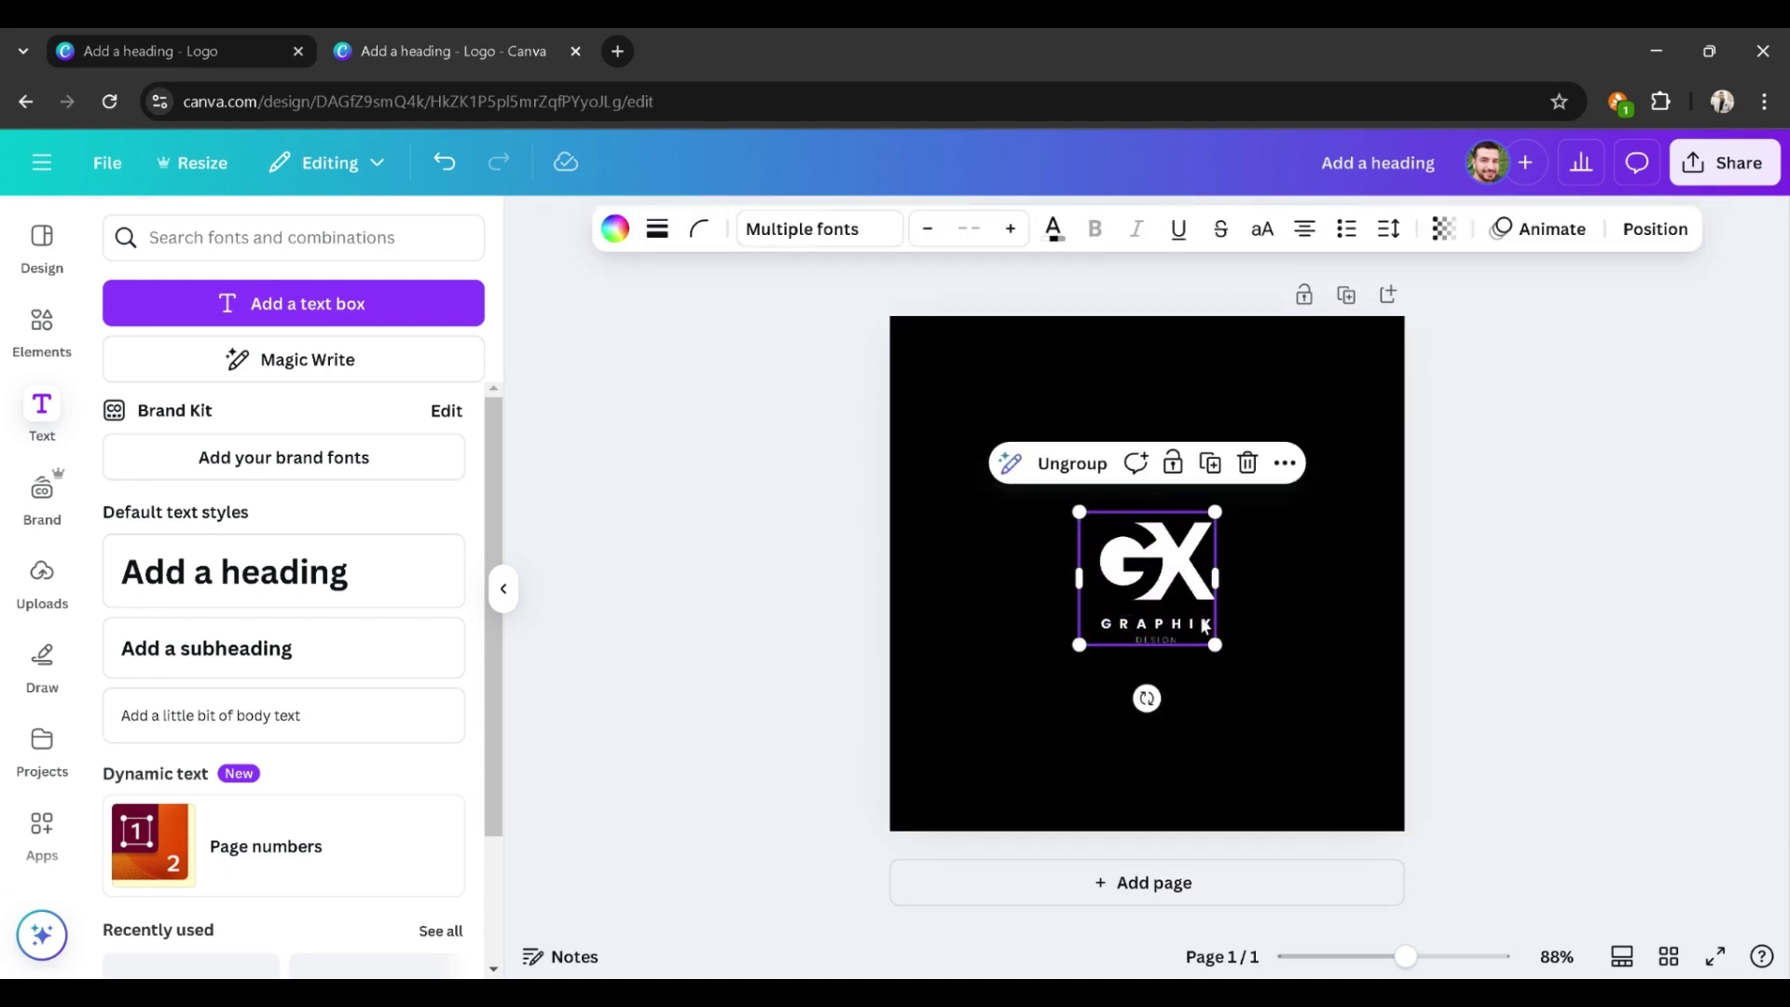
scroll(1202, 623, "up", 5)
left_click(1400, 698)
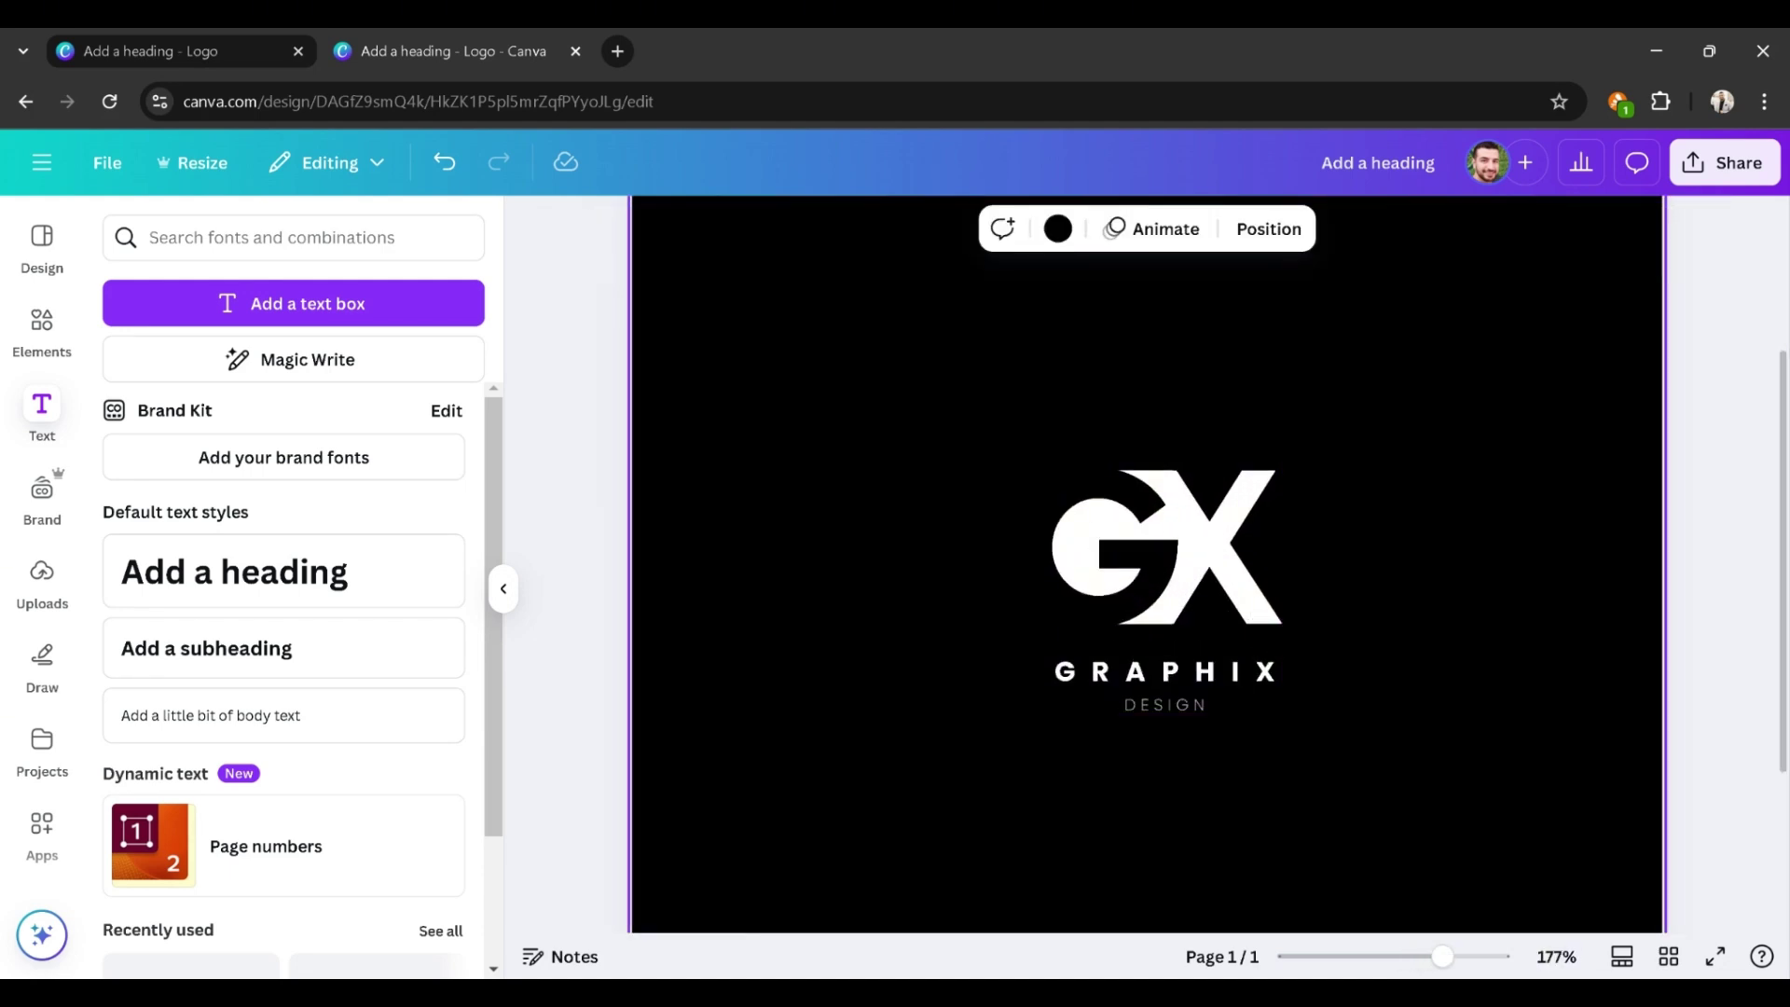